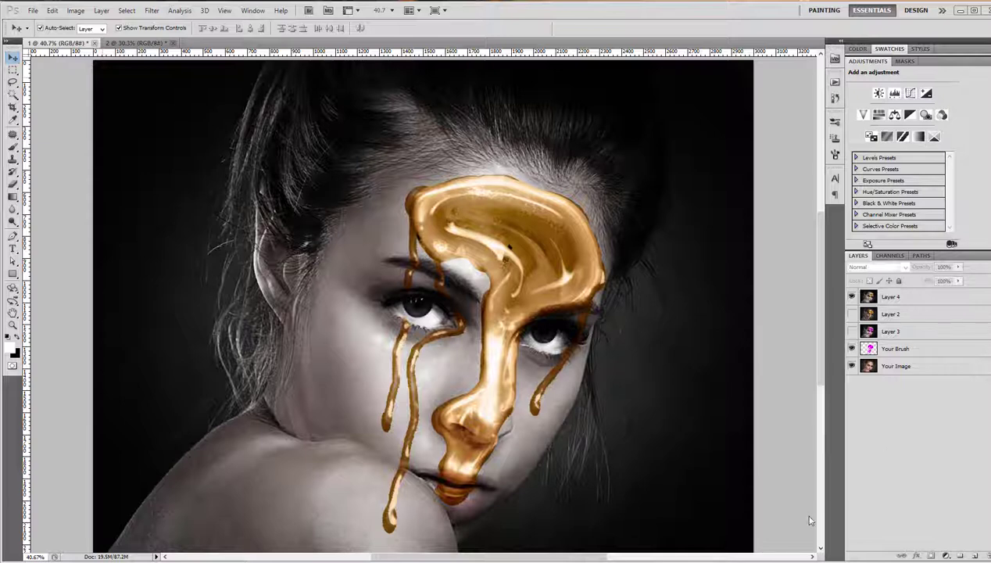
Type the greeting introducing the LIQUID DRIP ACTION kit in the Word note.
{"action": "type", "text": "Gre"}
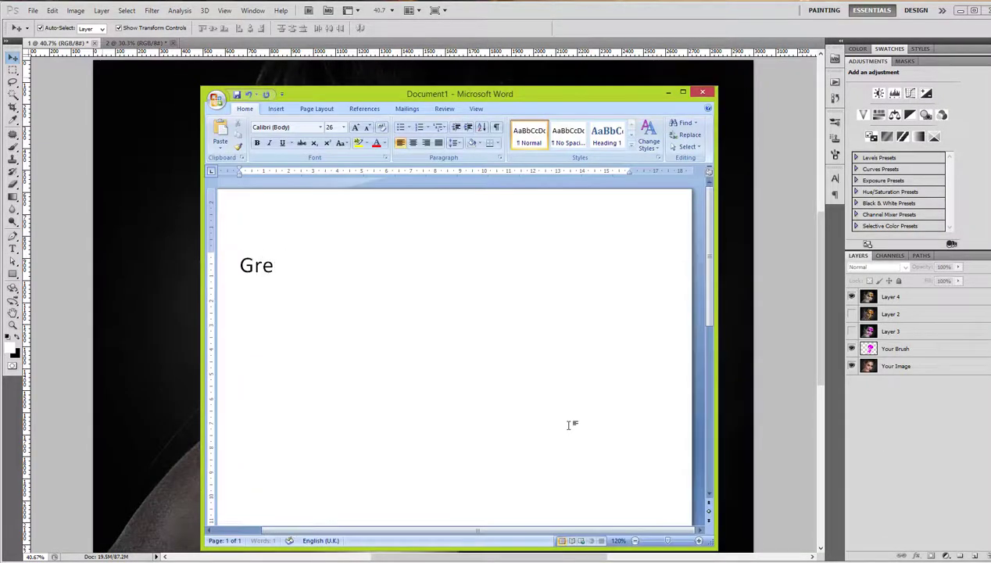
{"action": "type", "text": "etings, I will show you h"}
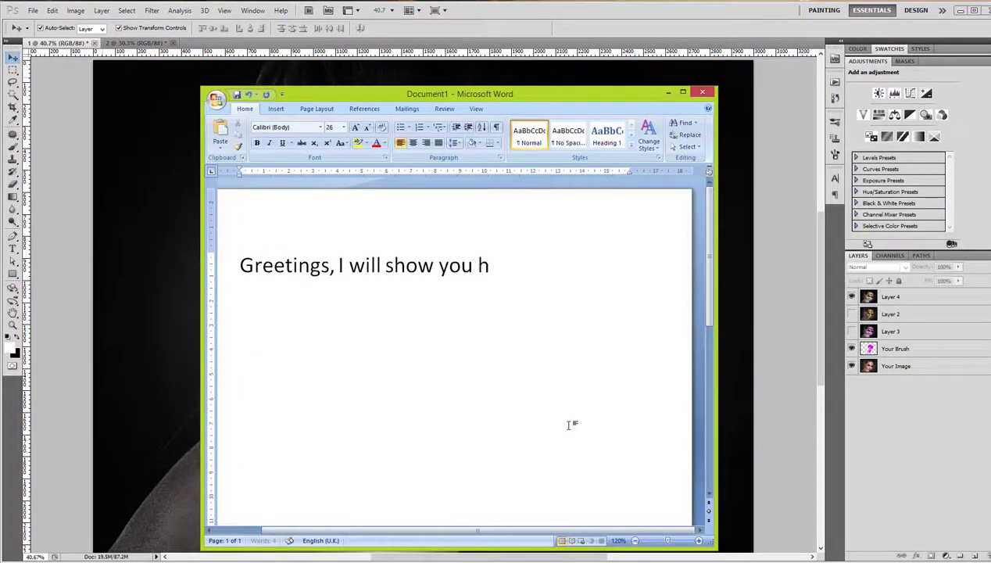
{"action": "type", "text": "ow to use LIA"}
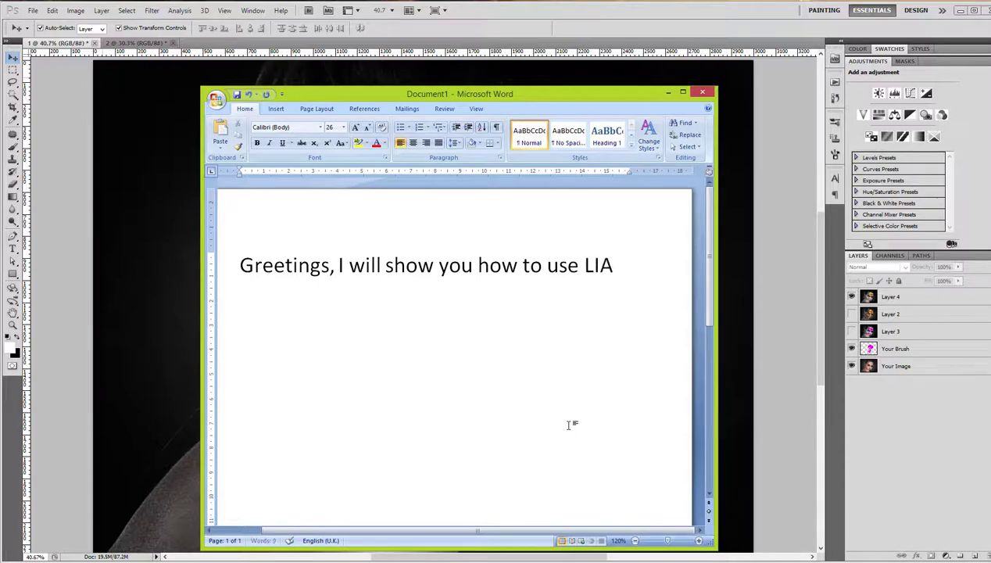
{"action": "key", "text": "BackSpace"}
{"action": "type", "text": "QUID DRIP A"}
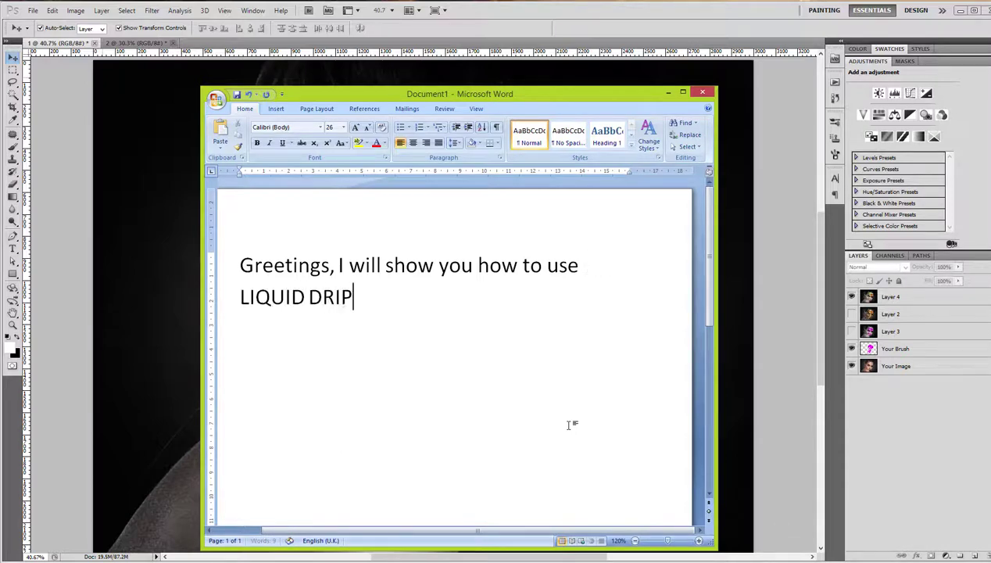
{"action": "type", "text": "CTION KIT"}
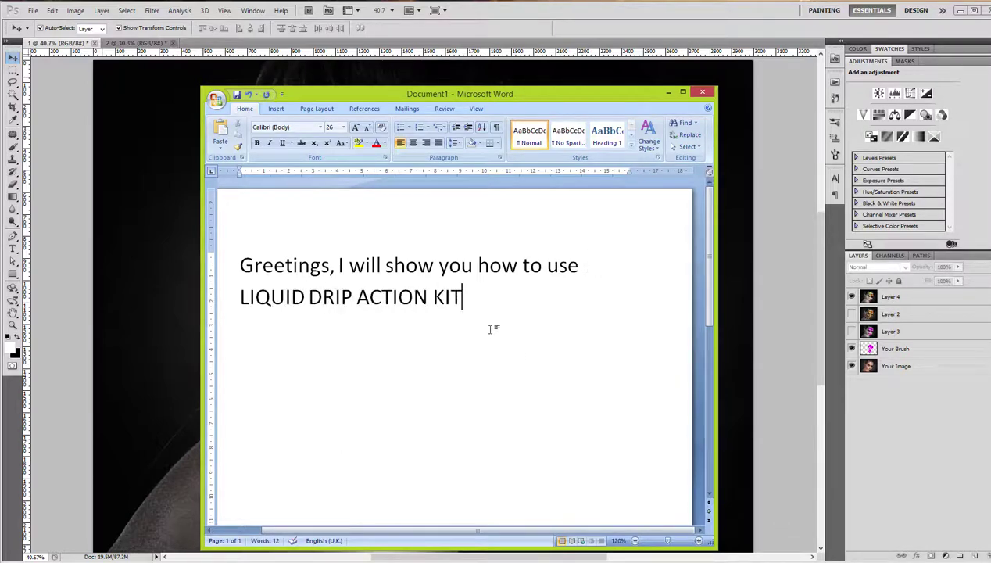
Make the kit-name line bold, then bring back the Photoshop portrait fitted to the window.
{"action": "triple_click", "coordinate": [499, 300]}
{"action": "key", "text": "ctrl+b"}
{"action": "left_click", "coordinate": [370, 347]}
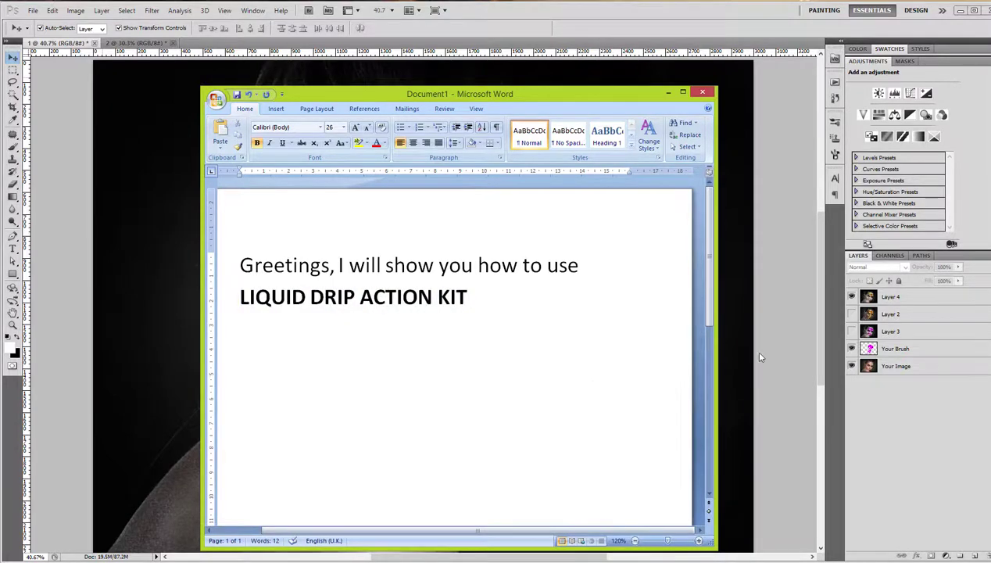
{"action": "left_click", "coordinate": [751, 348]}
{"action": "key", "text": "ctrl+minus"}
Toggle Layers 4, 2 and 3 to compare the gold, distorted and glossy pink drip versions.
{"action": "left_click", "coordinate": [849, 296]}
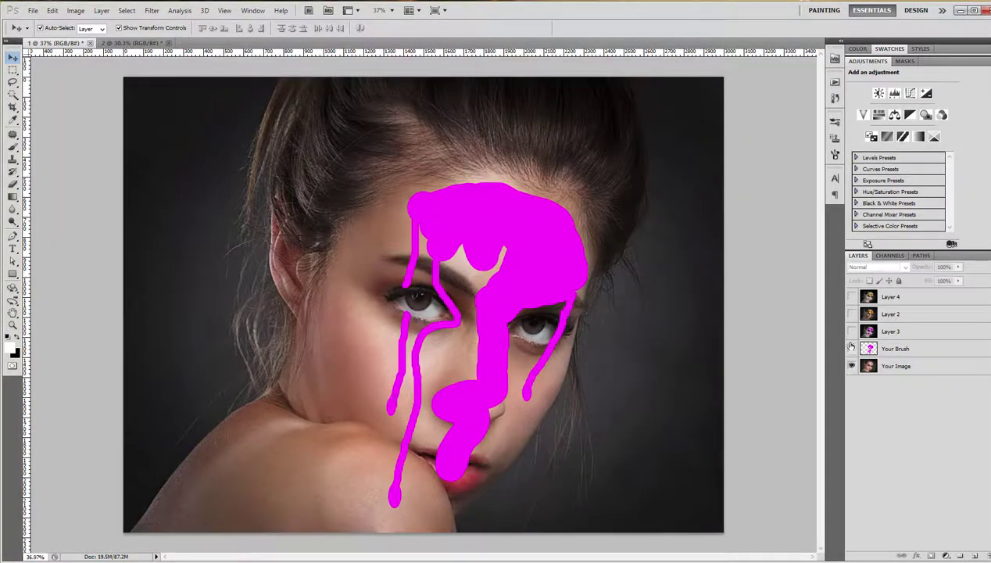
{"action": "left_click", "coordinate": [851, 348]}
{"action": "left_click", "coordinate": [851, 297]}
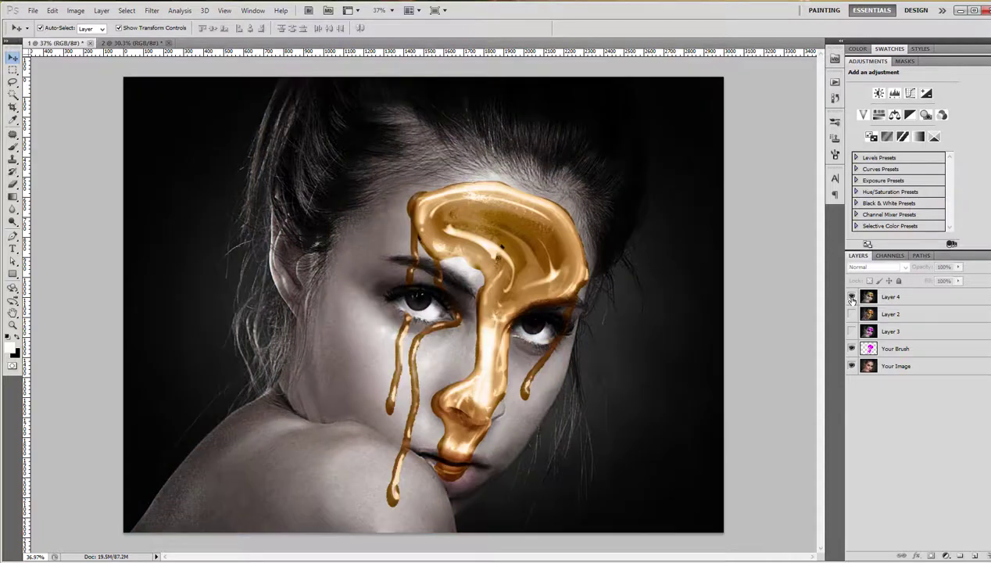
{"action": "left_click", "coordinate": [851, 297]}
{"action": "left_click", "coordinate": [852, 314]}
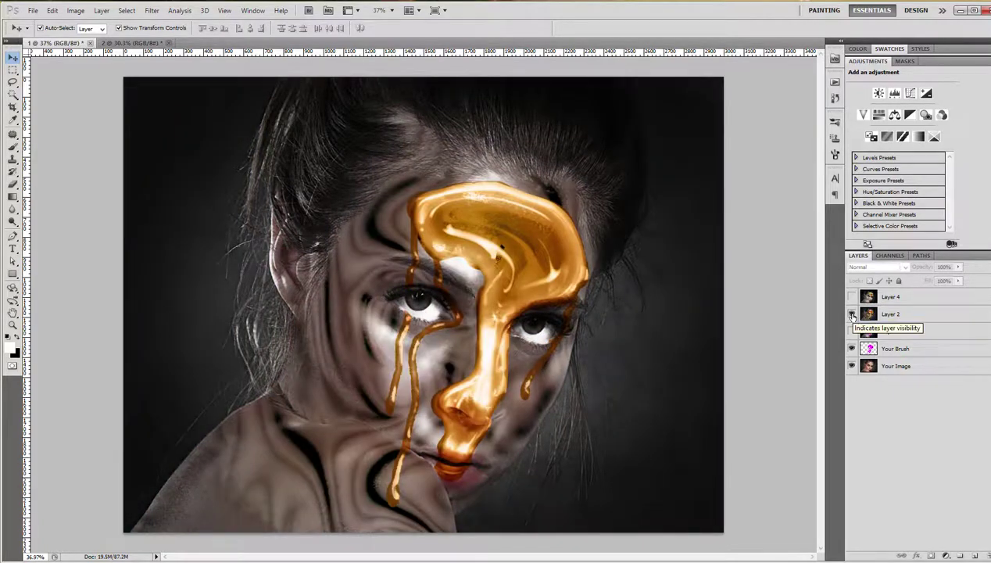
{"action": "key", "text": "ctrl+plus"}
{"action": "left_click", "coordinate": [851, 313]}
{"action": "left_click", "coordinate": [851, 331]}
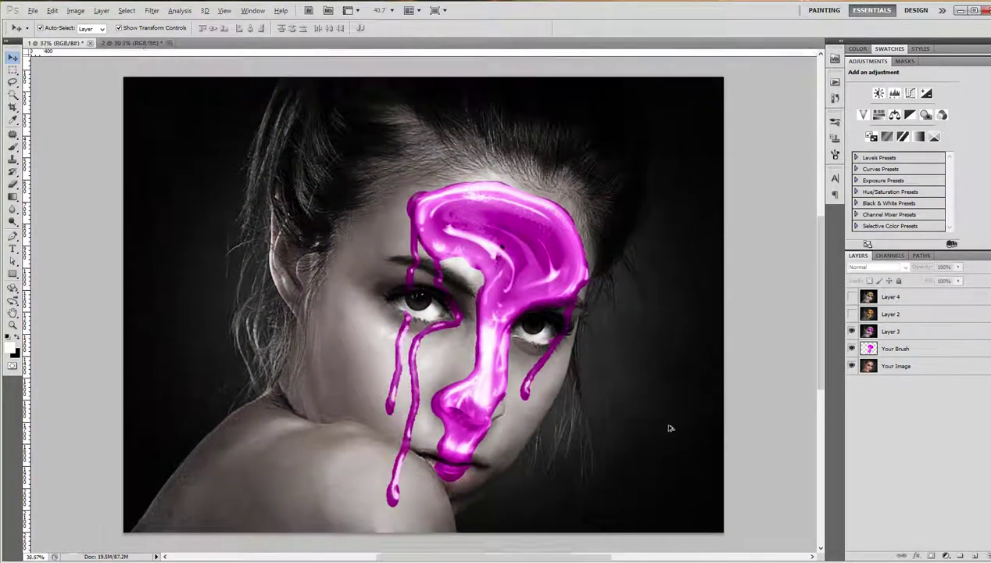
{"action": "scroll", "coordinate": [668, 425], "scroll_direction": "up", "scroll_amount": 2}
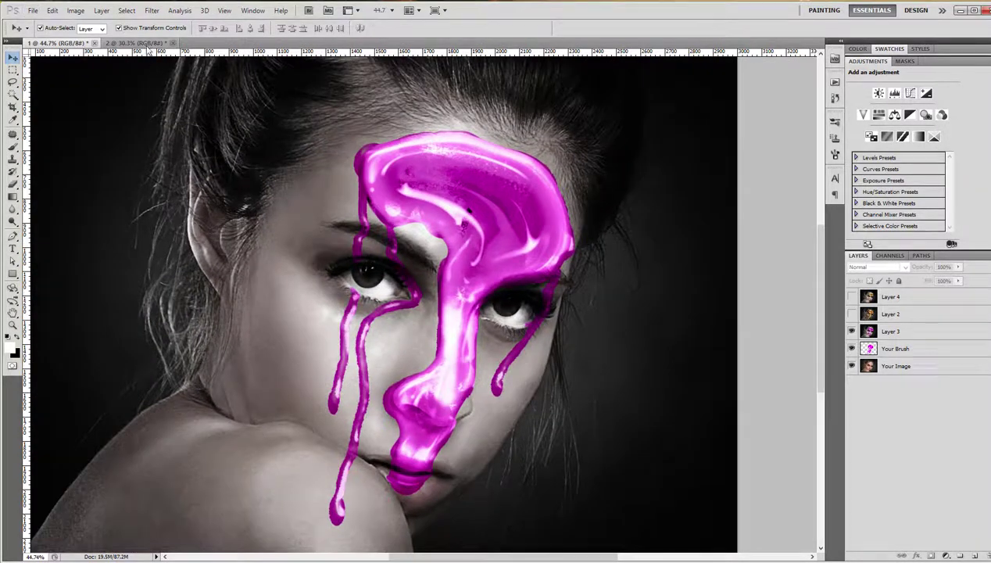
On the second portrait, hide and reshow Layer 10 and the pink brush strokes to compare.
{"action": "left_click", "coordinate": [137, 42]}
{"action": "scroll", "coordinate": [705, 299], "scroll_direction": "up", "scroll_amount": 1}
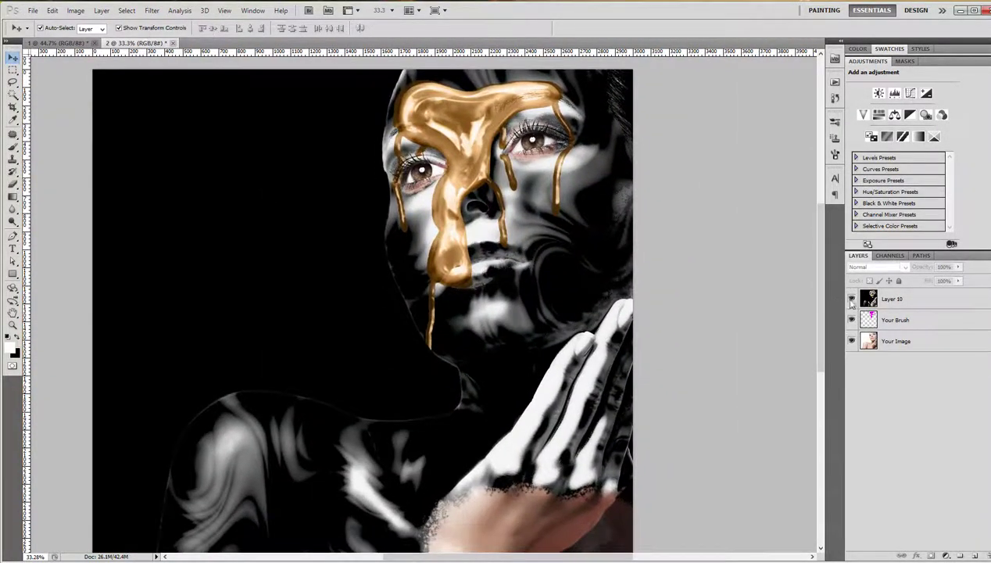
{"action": "left_click", "coordinate": [850, 299]}
{"action": "left_click", "coordinate": [851, 319]}
{"action": "left_click", "coordinate": [851, 320]}
{"action": "left_click", "coordinate": [851, 298]}
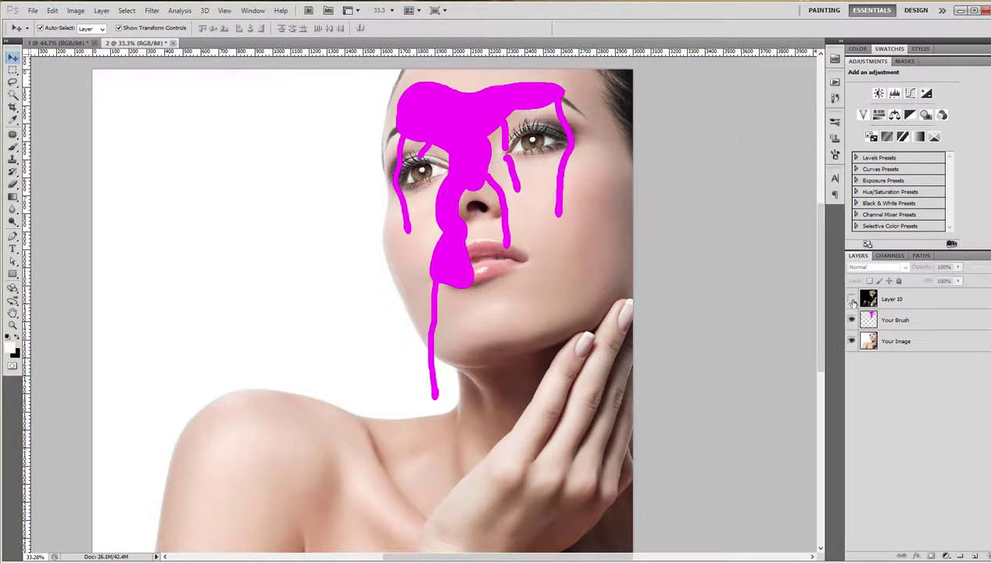
{"action": "scroll", "coordinate": [584, 397], "scroll_direction": "down", "scroll_amount": 2}
{"action": "scroll", "coordinate": [584, 397], "scroll_direction": "up", "scroll_amount": 3}
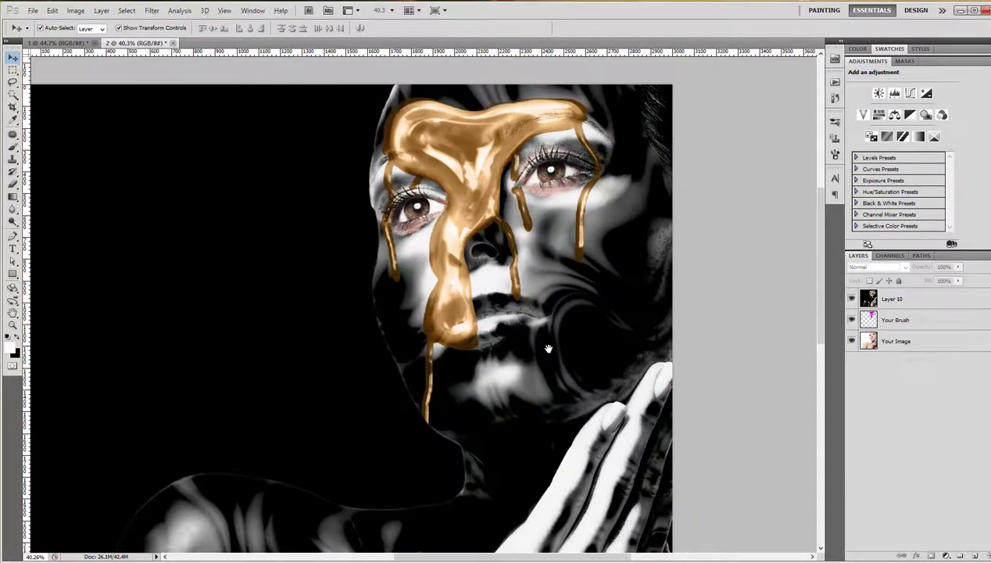
{"action": "scroll", "coordinate": [625, 422], "scroll_direction": "down", "scroll_amount": 3}
{"action": "scroll", "coordinate": [692, 459], "scroll_direction": "up", "scroll_amount": 1}
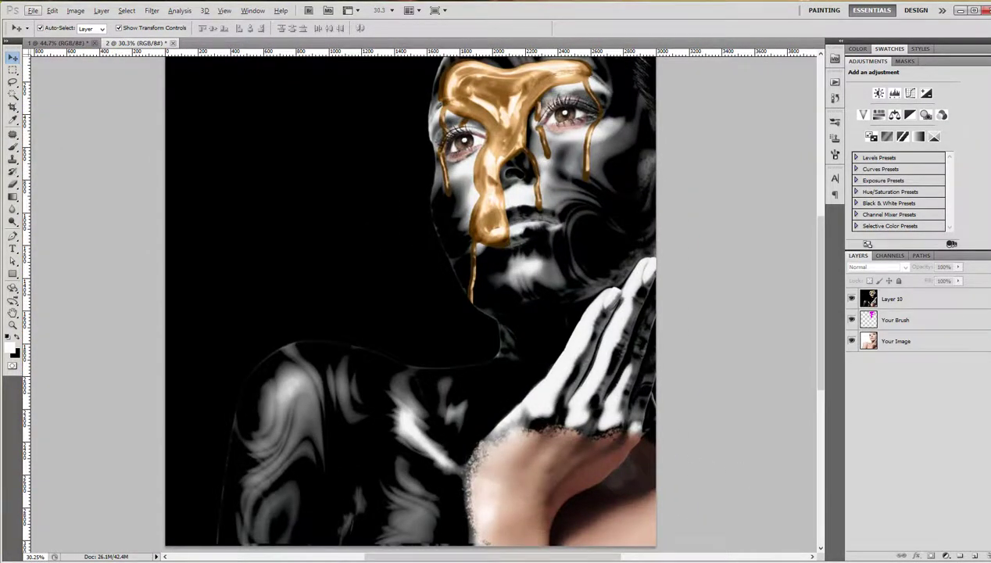
{"action": "key", "text": "alt+Tab"}
Replace the note with 'This tutorial is for the Extended Version' and open the kit's Extended Version folder.
{"action": "key", "text": "ctrl+a"}
{"action": "type", "text": "This tutor"}
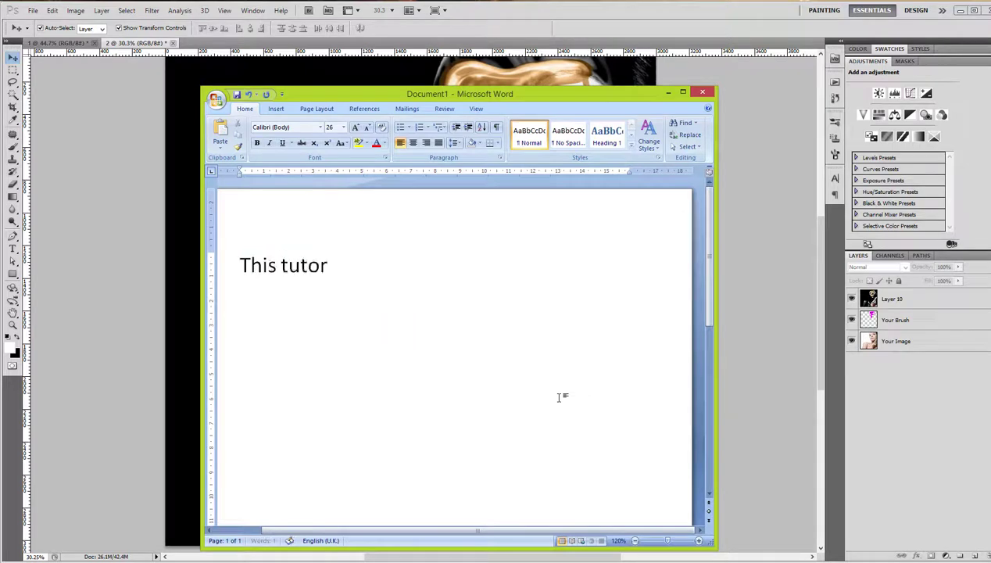
{"action": "type", "text": "ended"}
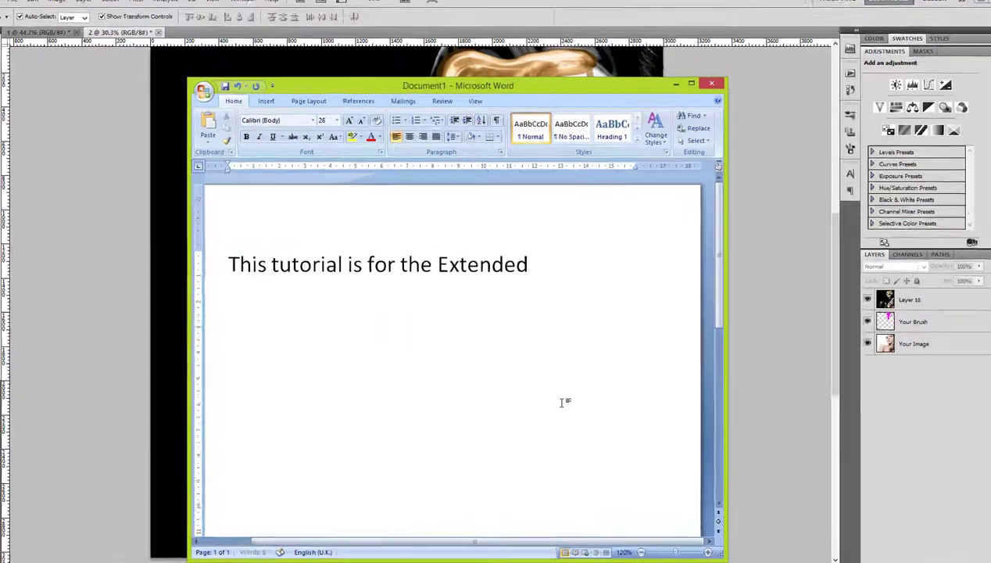
{"action": "type", "text": " Version"}
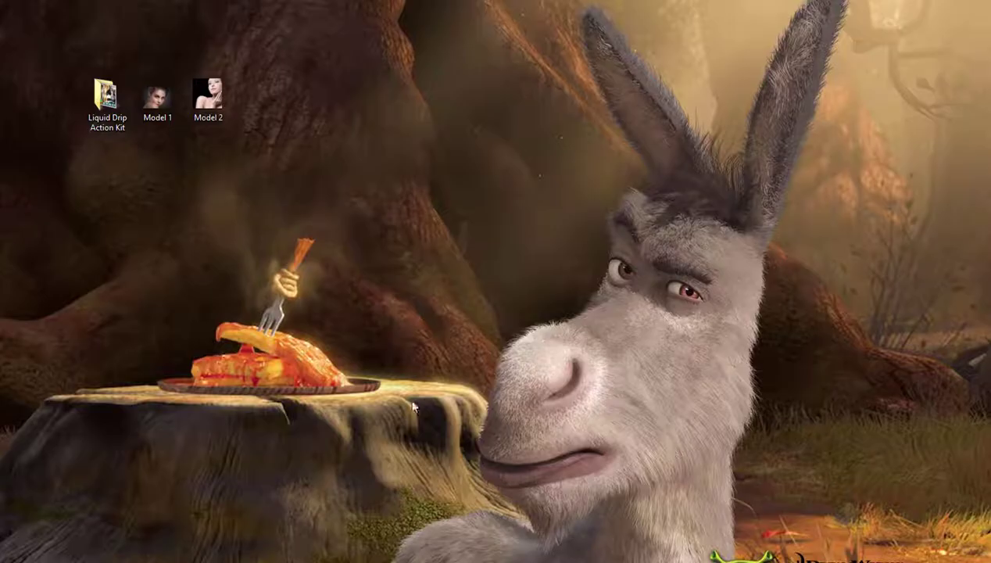
{"action": "double_click", "coordinate": [106, 97]}
{"action": "double_click", "coordinate": [336, 188]}
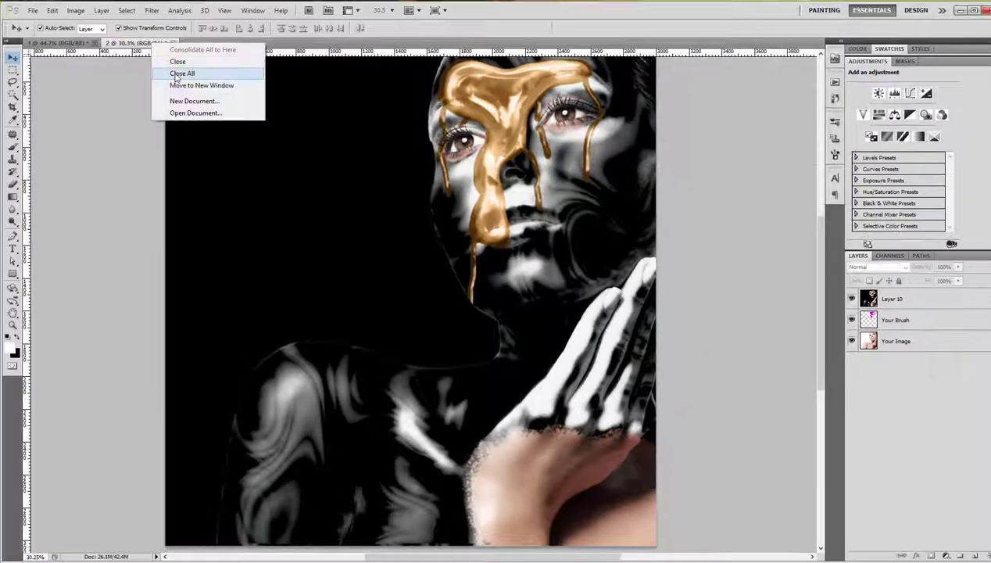
Close all Photoshop documents without saving.
{"action": "left_click", "coordinate": [178, 72]}
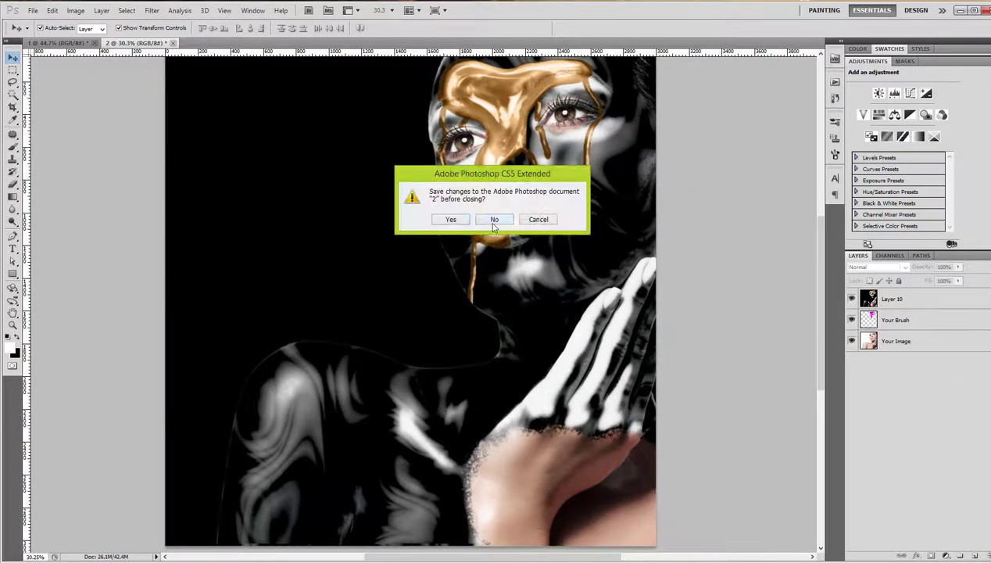
{"action": "left_click", "coordinate": [492, 219]}
{"action": "left_click", "coordinate": [462, 219]}
Replace the note with 'Load all the add-on files. Simply double-click it. It will automatically open inside'.
{"action": "key", "text": "ctrl+a"}
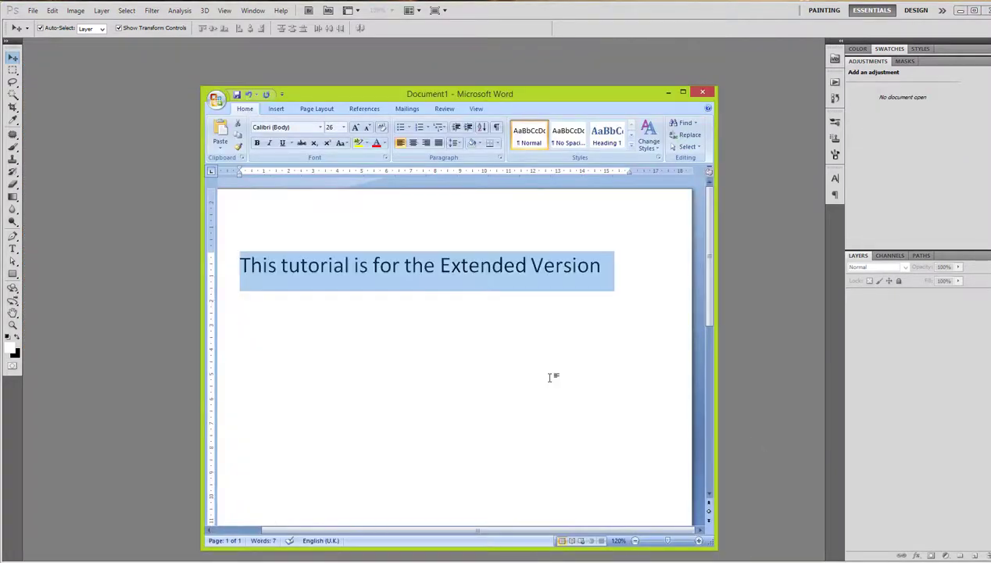
{"action": "type", "text": "Load all the add-"}
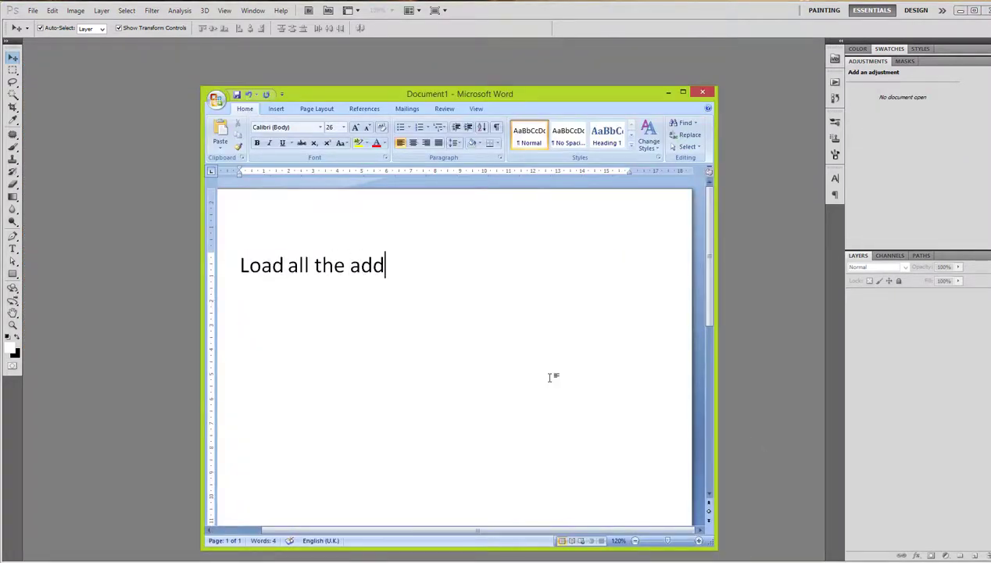
{"action": "type", "text": "on files. S"}
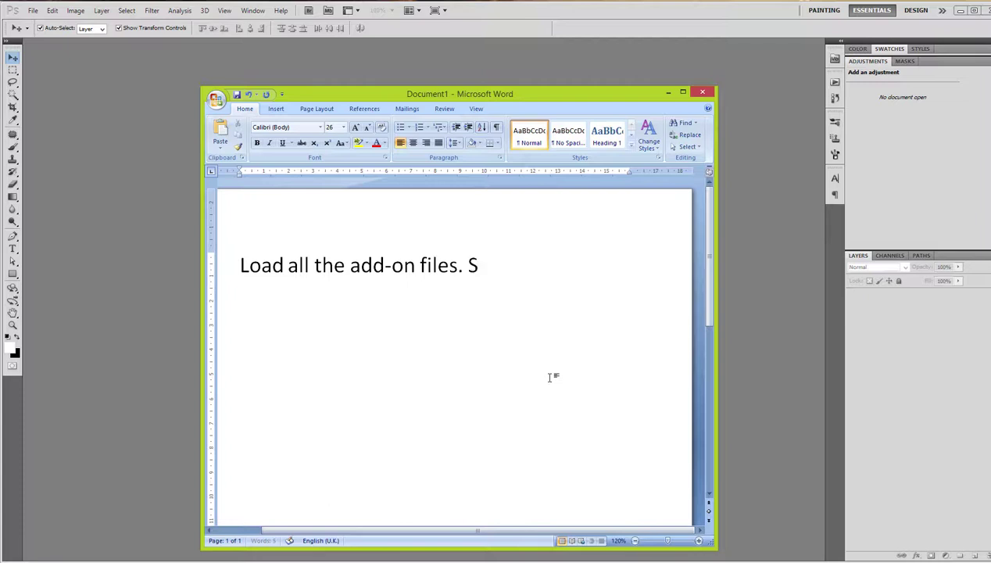
{"action": "type", "text": "imply double-click it. It wi"}
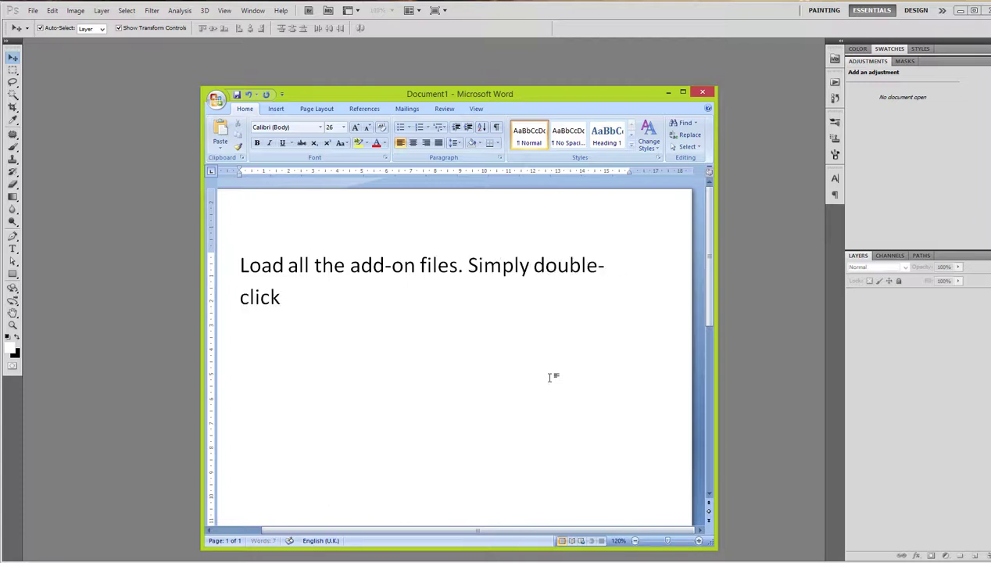
{"action": "type", "text": "ll automatical"}
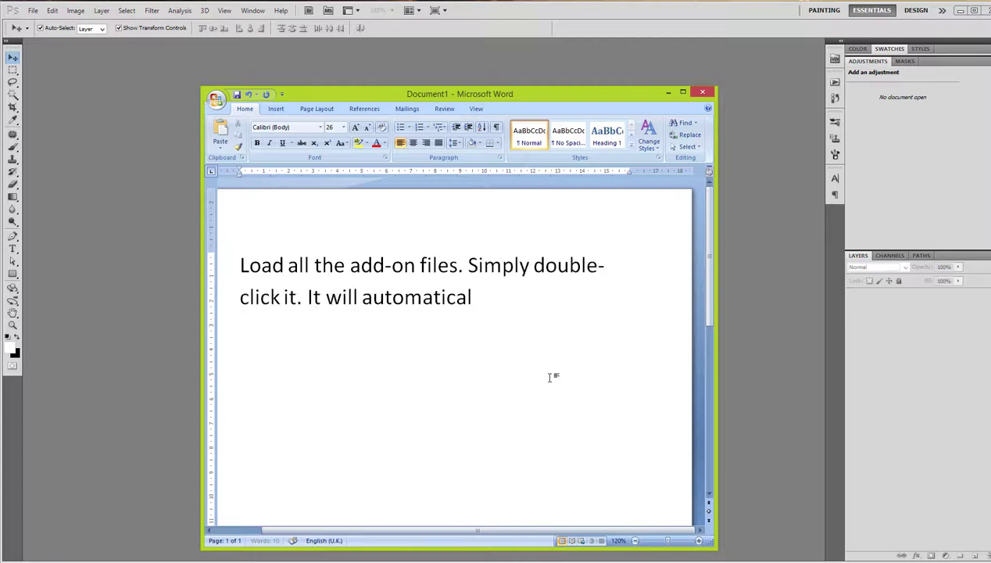
{"action": "type", "text": "ly open inside Photosho"}
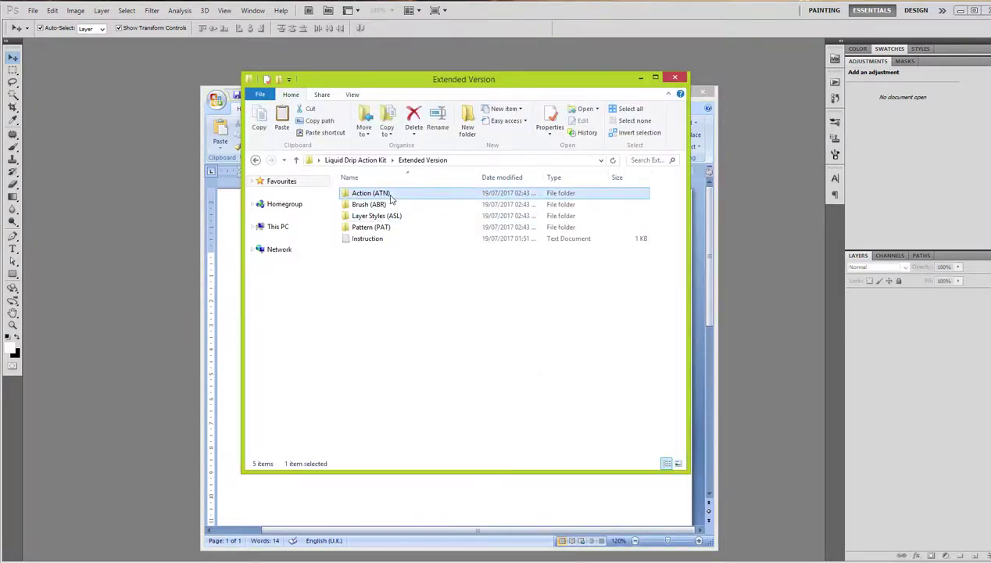
Load the Liquid Drip action file from the Action (ATN) folder and expand its set.
{"action": "double_click", "coordinate": [401, 197]}
{"action": "double_click", "coordinate": [387, 196]}
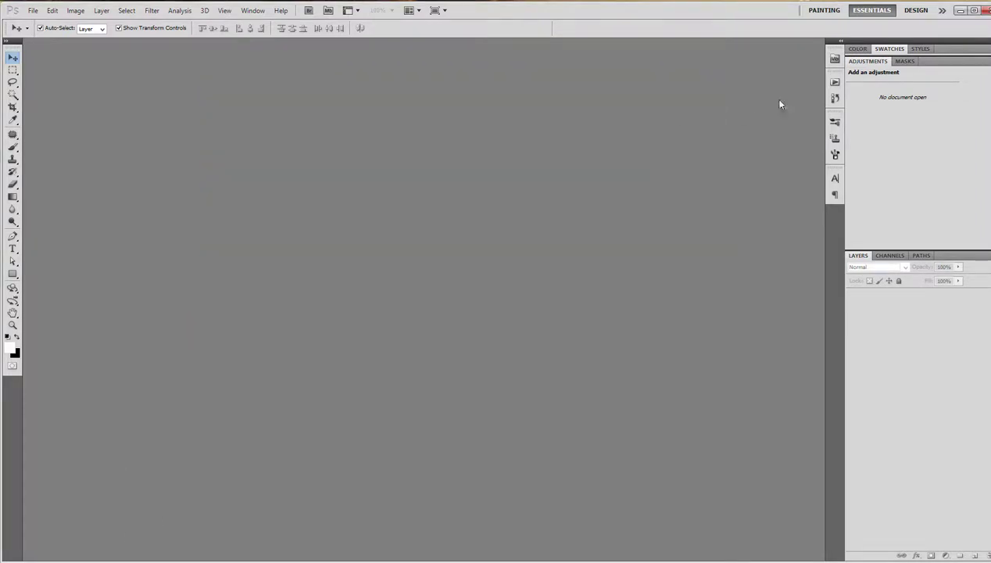
{"action": "left_click", "coordinate": [834, 82]}
{"action": "left_click", "coordinate": [710, 90]}
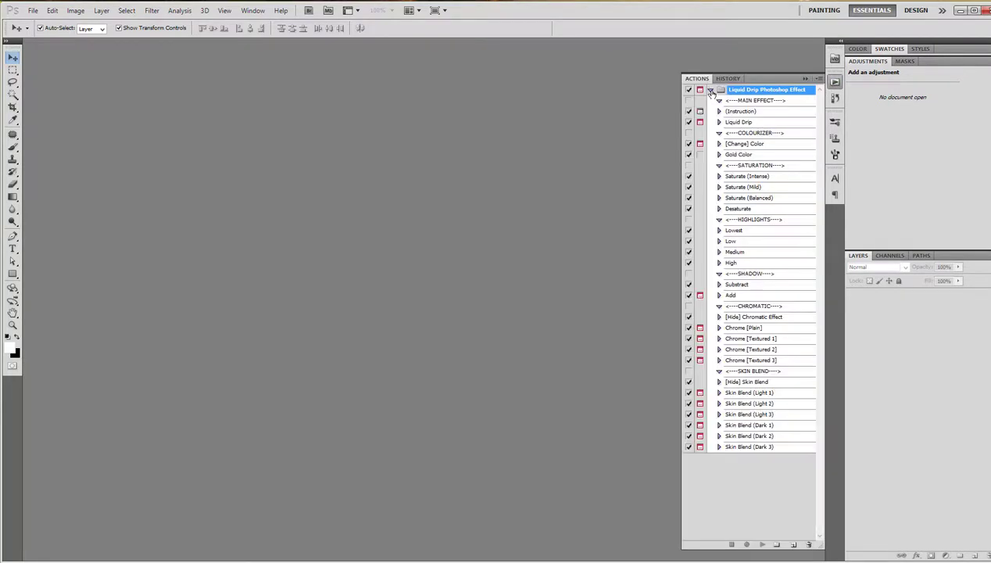
Load the kit's brush and Liquid Drip Styles files from their folders.
{"action": "left_click", "coordinate": [52, 550]}
{"action": "left_click", "coordinate": [255, 159]}
{"action": "left_click", "coordinate": [255, 159]}
{"action": "double_click", "coordinate": [371, 206]}
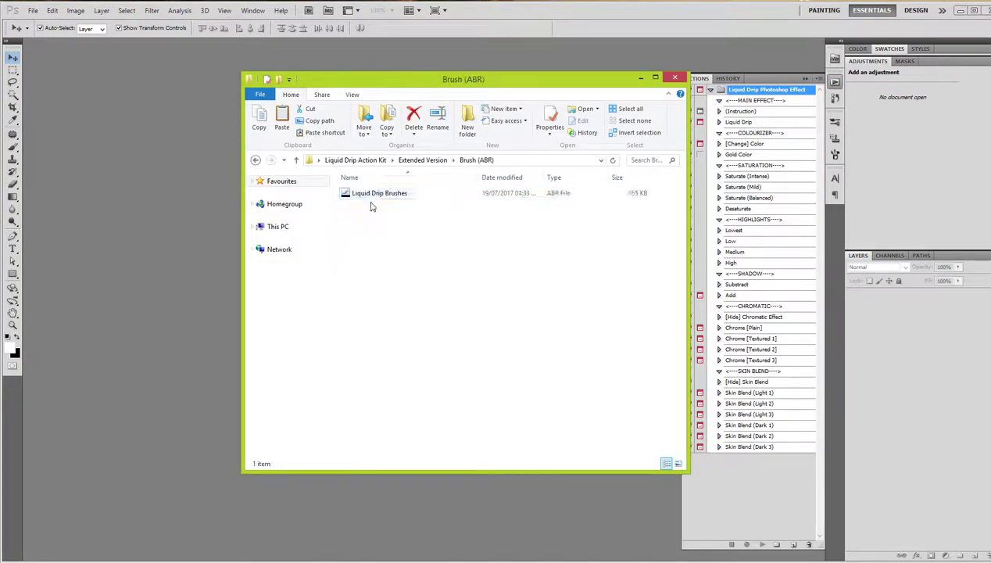
{"action": "key", "text": "alt+Tab"}
{"action": "left_click", "coordinate": [256, 159]}
{"action": "double_click", "coordinate": [373, 204]}
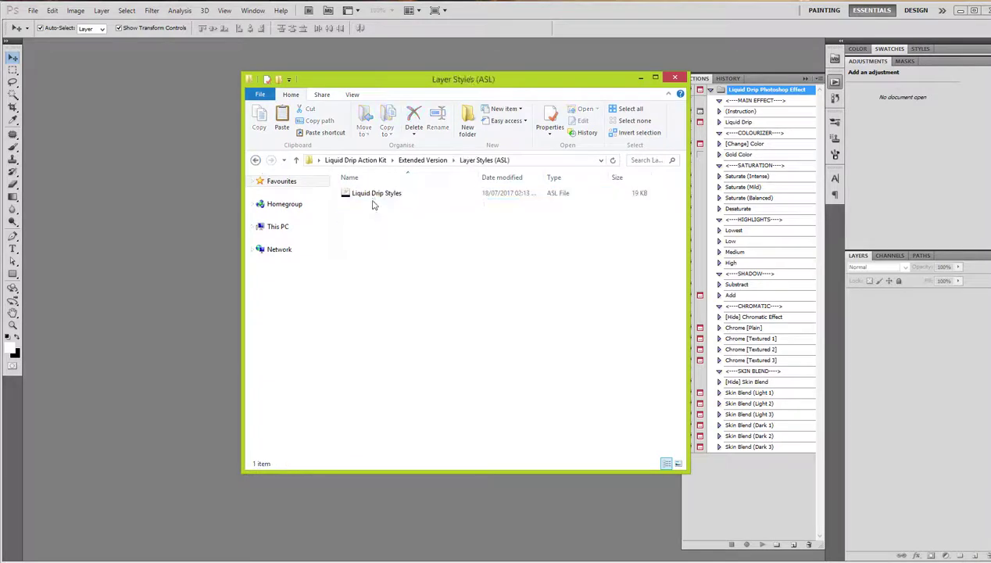
Load the Liquid Drip Pattern file from the Pattern (PAT) folder.
{"action": "left_click", "coordinate": [59, 541]}
{"action": "left_click", "coordinate": [255, 159]}
{"action": "double_click", "coordinate": [372, 222]}
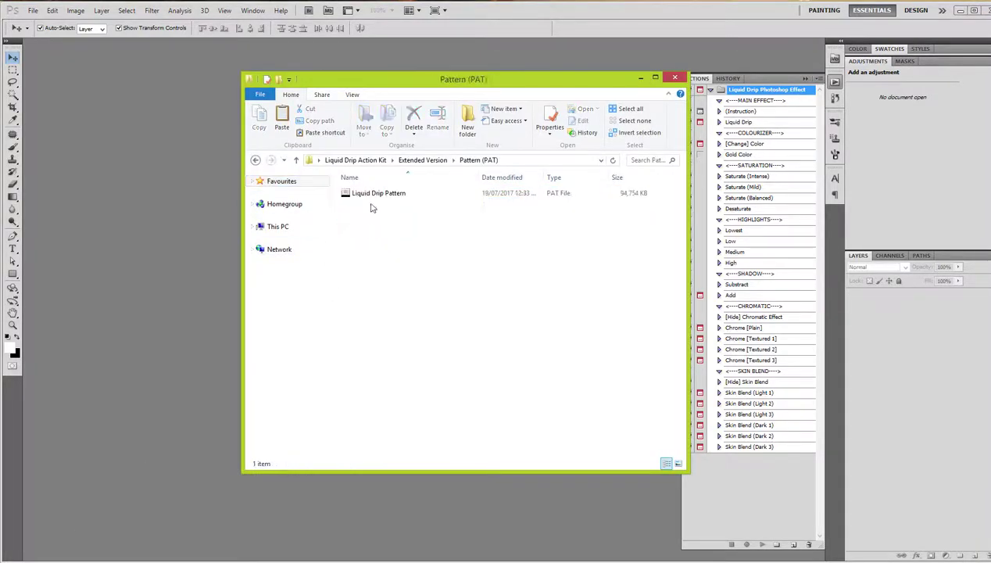
{"action": "double_click", "coordinate": [372, 195]}
{"action": "key", "text": "alt+Tab"}
Open Model 1.jpg from the desktop in Photoshop, updating the Word note to match.
{"action": "key", "text": "ctrl+a"}
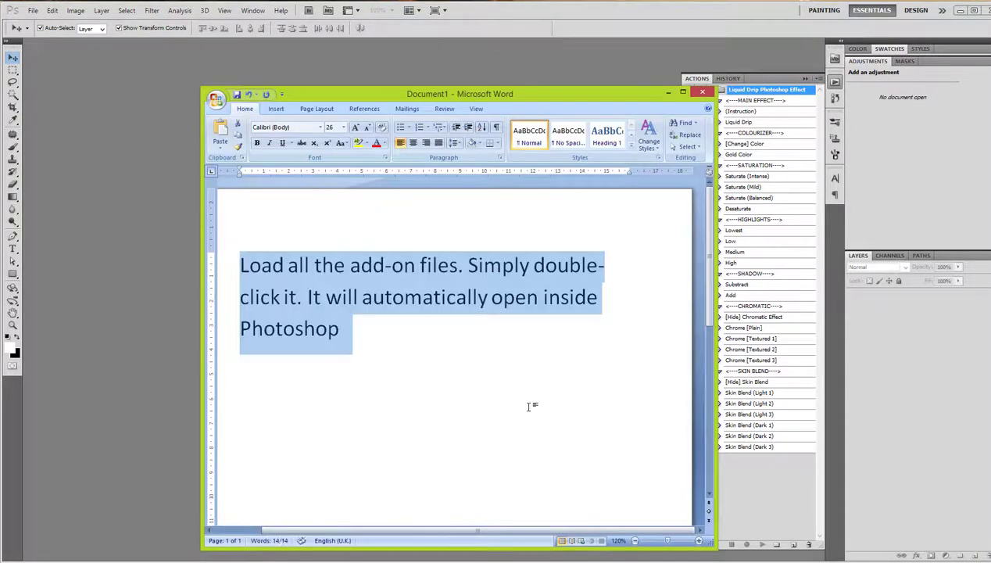
{"action": "type", "text": "Open your photo"}
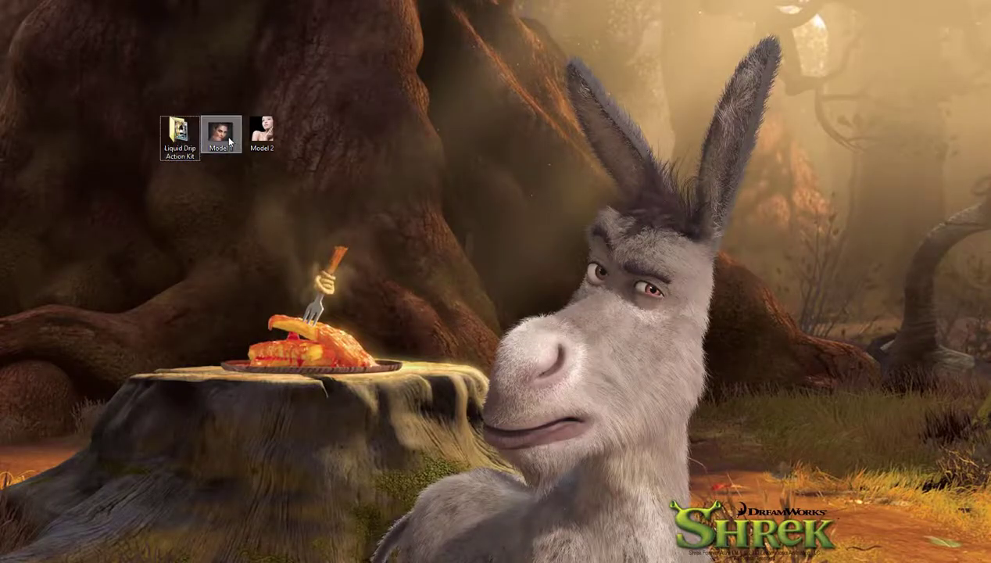
{"action": "right_click", "coordinate": [221, 134]}
{"action": "mouse_move", "coordinate": [289, 288]}
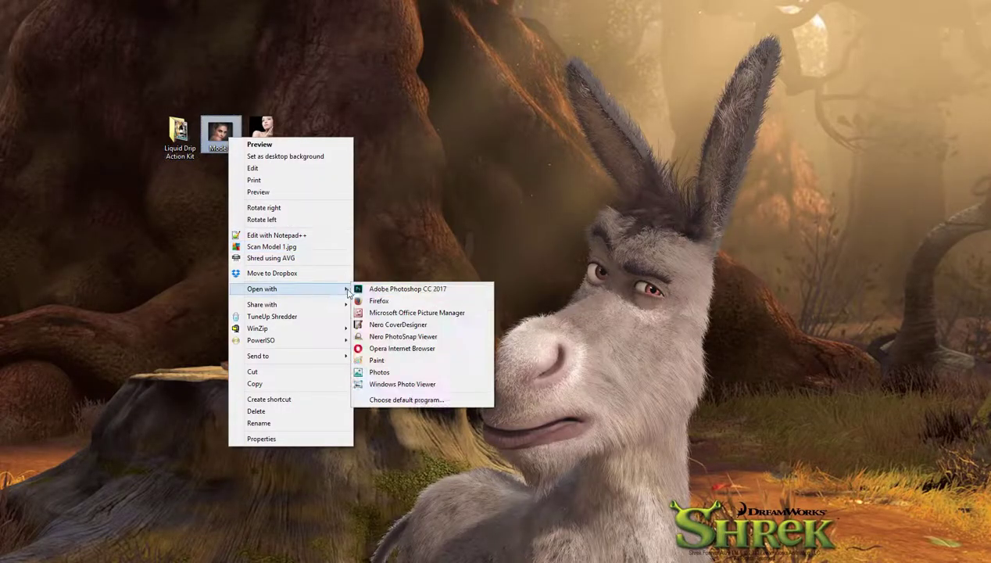
{"action": "left_click", "coordinate": [359, 289]}
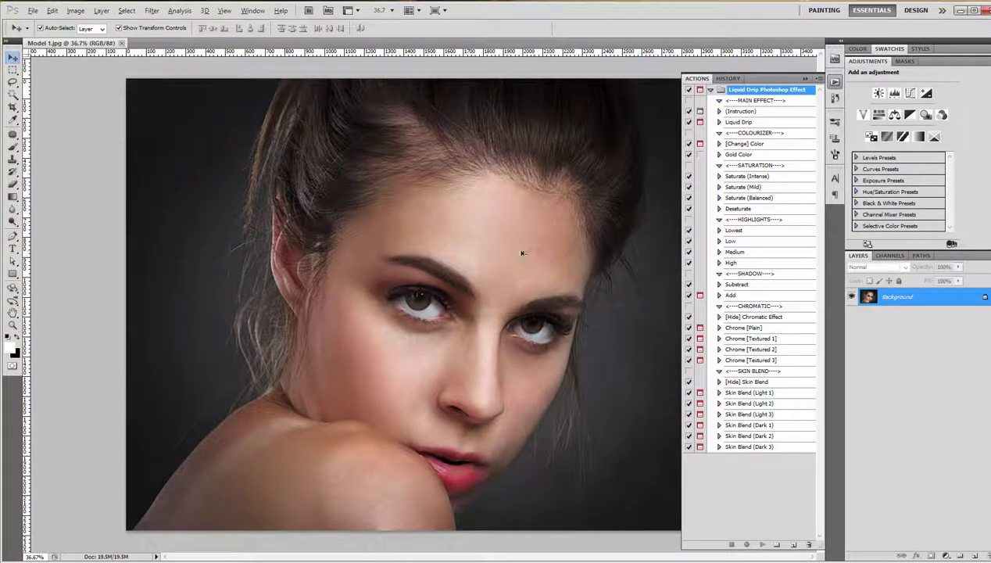
{"action": "key", "text": "alt+Tab"}
{"action": "key", "text": "ctrl+a"}
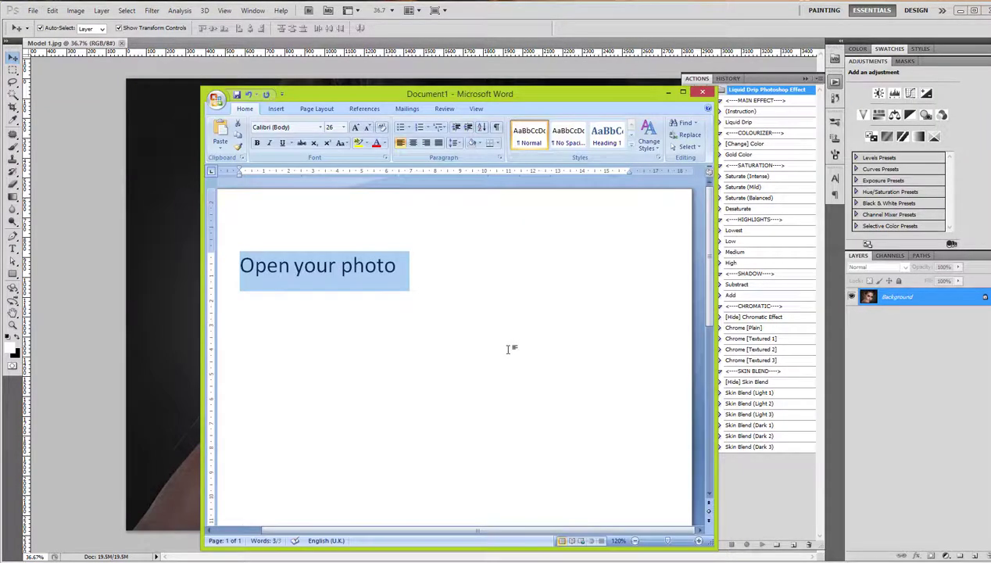
Note 'Create a new layer' and add Layer 1 above the photo.
{"action": "type", "text": "Create a new layer"}
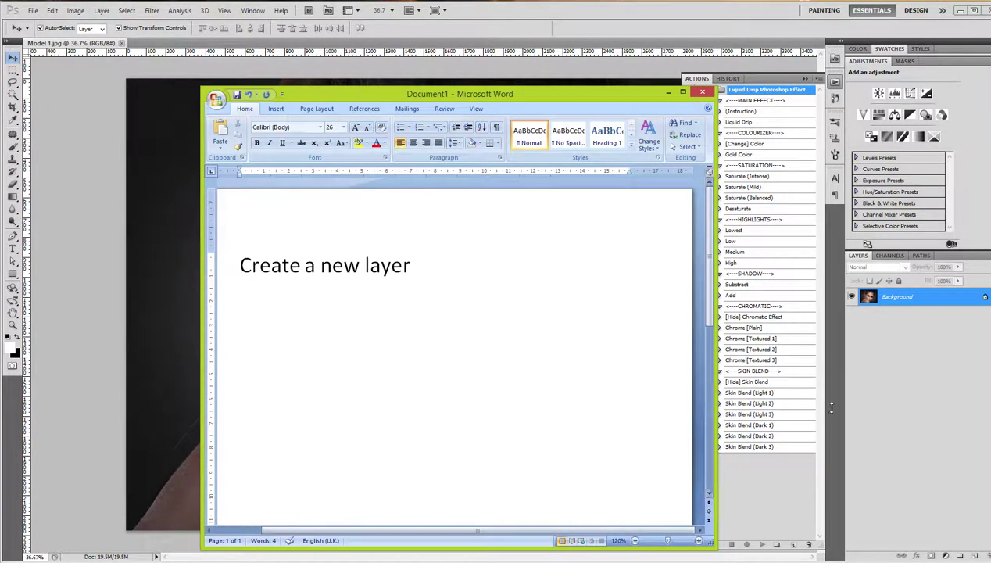
{"action": "key", "text": "alt+Tab"}
{"action": "left_click", "coordinate": [960, 556]}
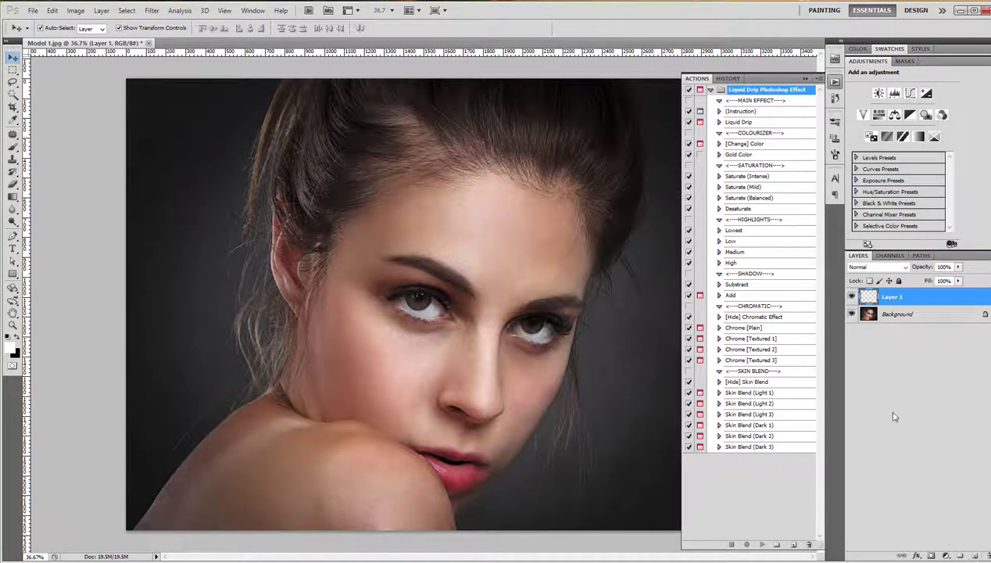
{"action": "key", "text": "alt+Tab"}
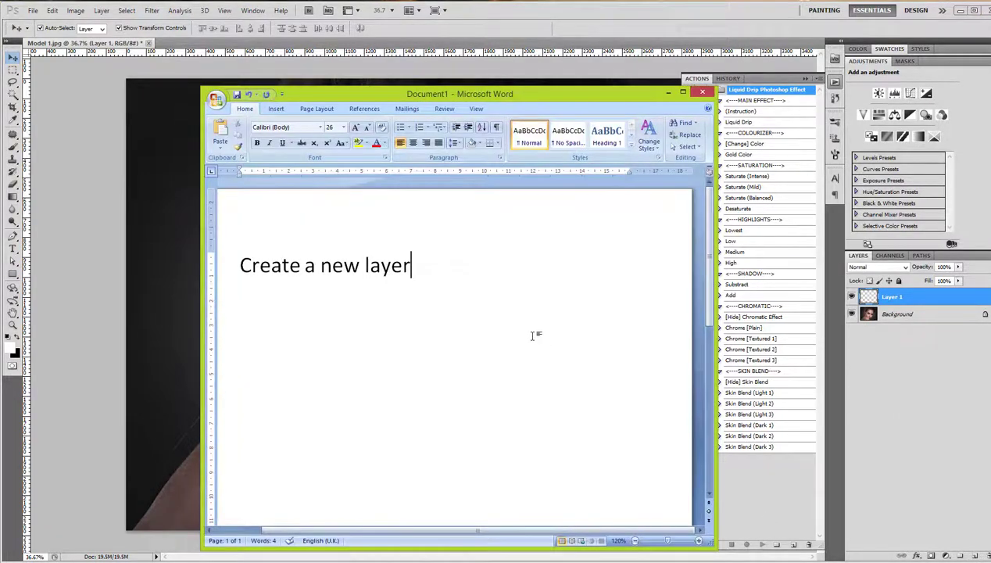
Note 'Use our hard brush' and set the Brush tool to a hard round brush.
{"action": "key", "text": "ctrl+a"}
{"action": "type", "text": "Use"}
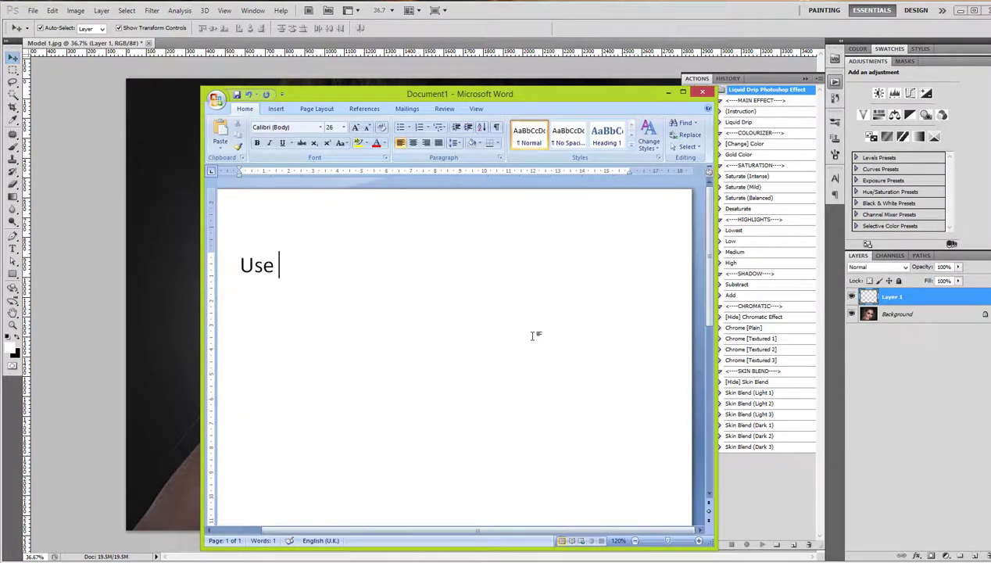
{"action": "type", "text": " our hard"}
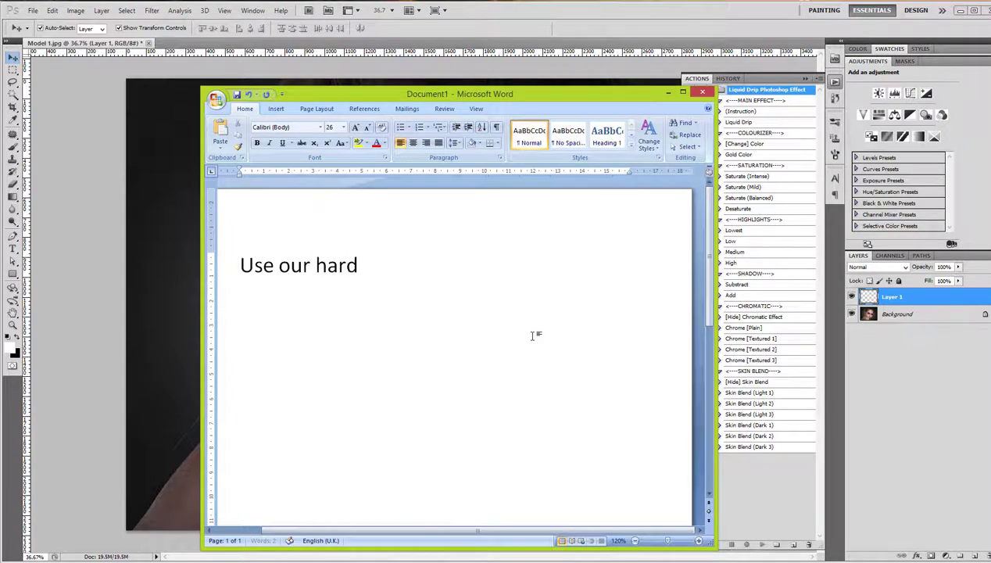
{"action": "type", "text": " brush"}
{"action": "key", "text": "alt+Tab"}
{"action": "key", "text": "b"}
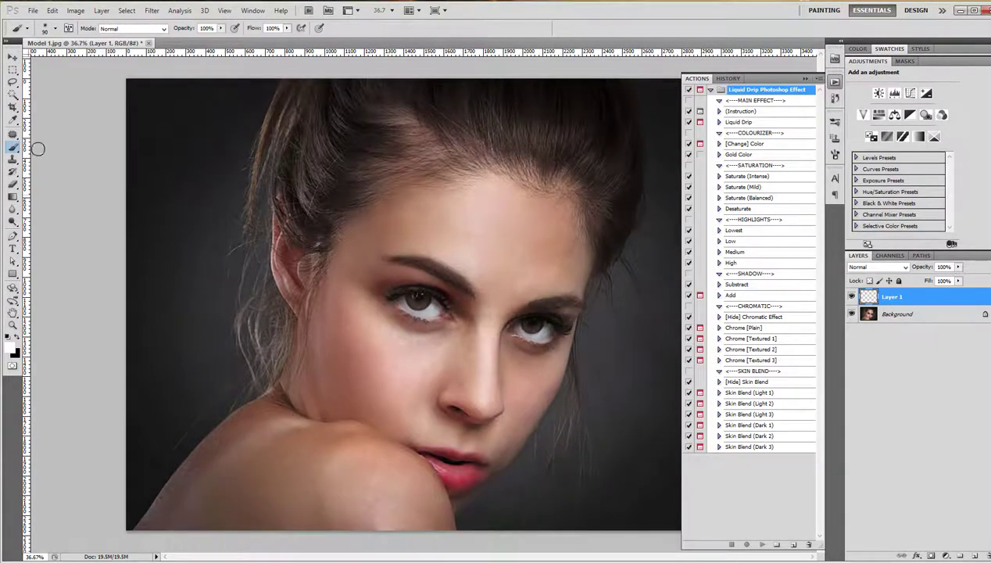
{"action": "right_click", "coordinate": [14, 151]}
{"action": "right_click", "coordinate": [219, 133]}
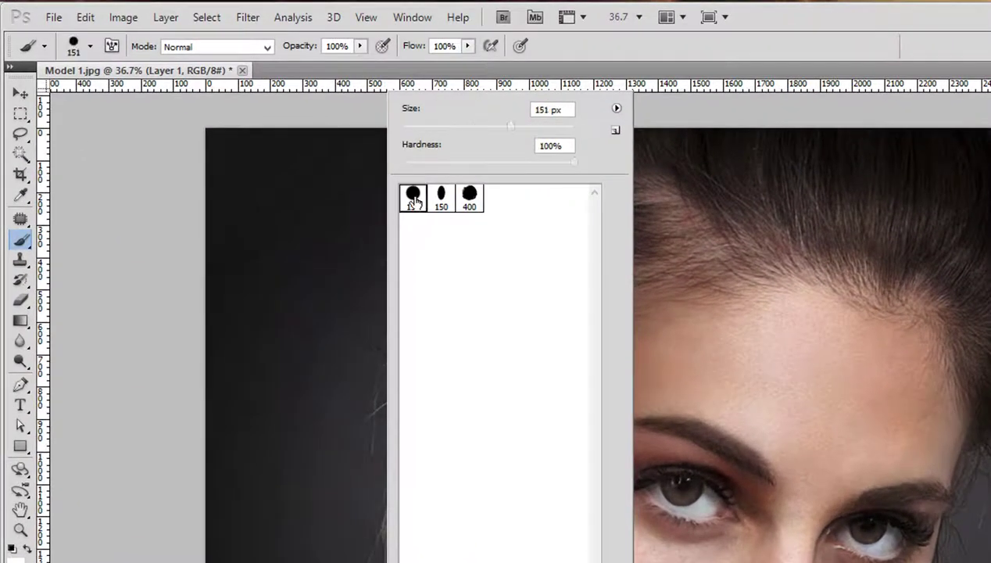
{"action": "left_click", "coordinate": [820, 47]}
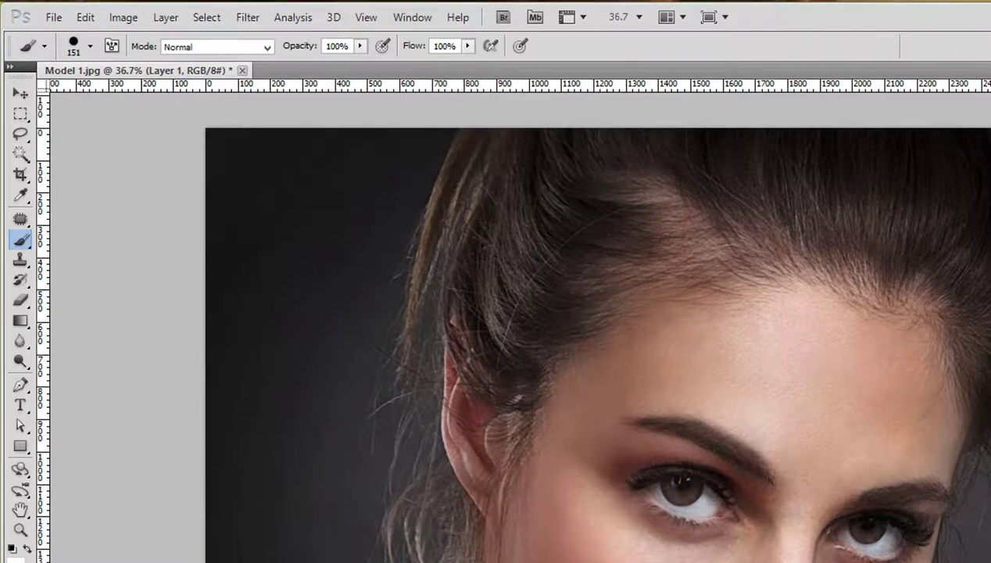
{"action": "key", "text": "alt+Tab"}
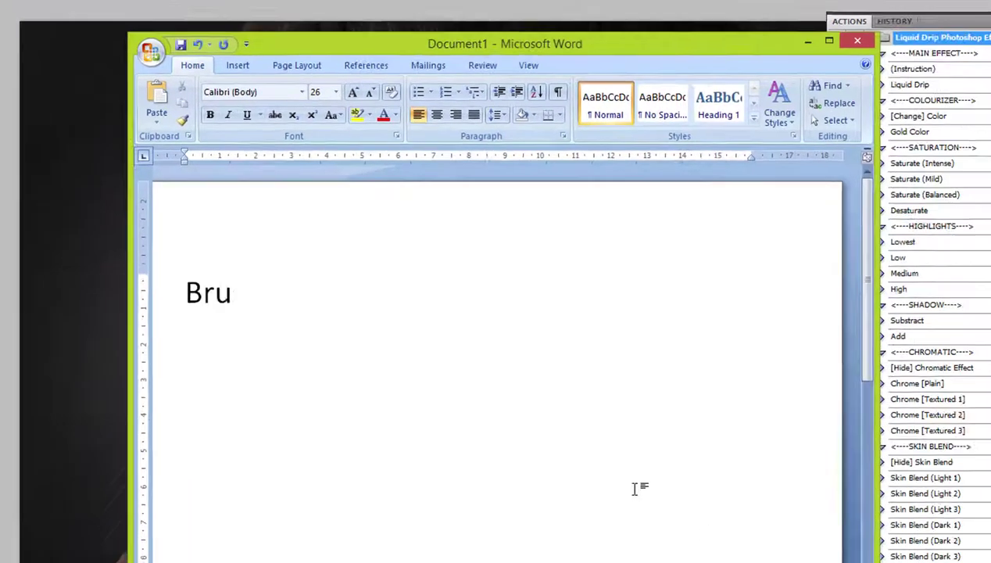
Write 'Brush on the area you want the liquid drip… Use bracket keys [ or ] to change brush size'.
{"action": "type", "text": "sh on"}
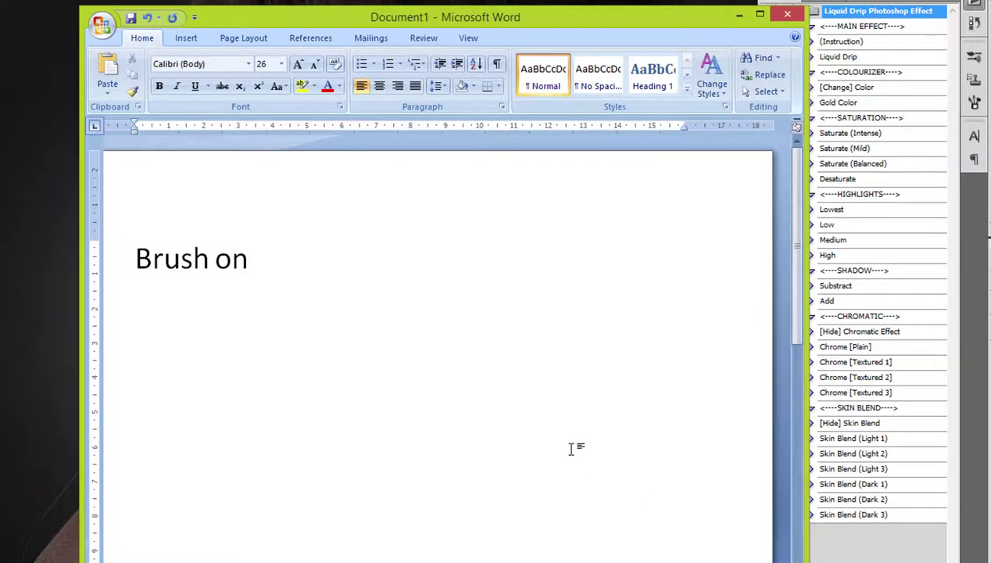
{"action": "type", "text": " the area you want the"}
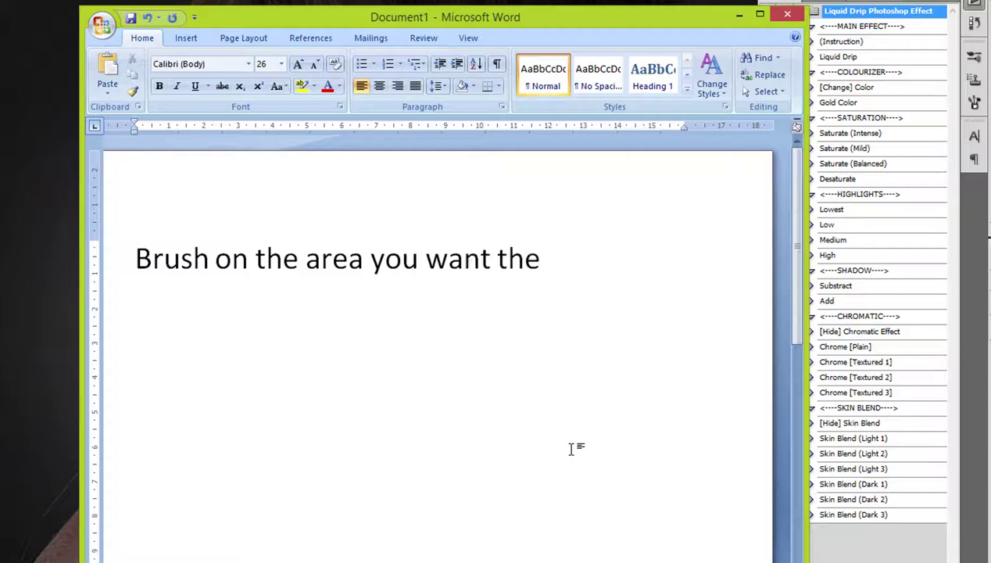
{"action": "type", "text": " liquid drop"}
{"action": "key", "text": "BackSpace"}
{"action": "key", "text": "BackSpace"}
{"action": "type", "text": "ip to"}
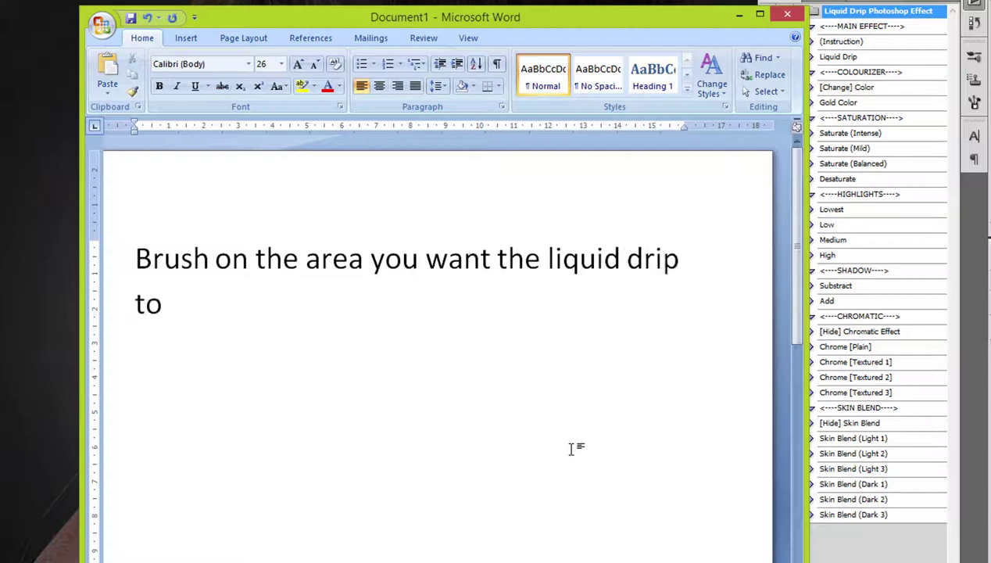
{"action": "type", "text": " be generated. Use br"}
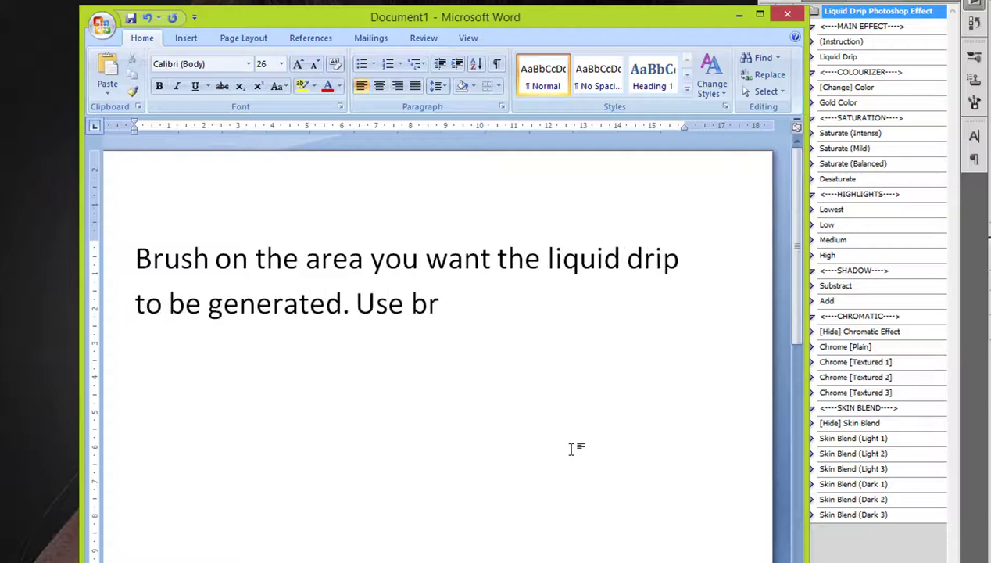
{"action": "type", "text": "asket"}
{"action": "key", "text": "BackSpace"}
{"action": "key", "text": "BackSpace"}
{"action": "key", "text": "BackSpace"}
{"action": "type", "text": "cket keys"}
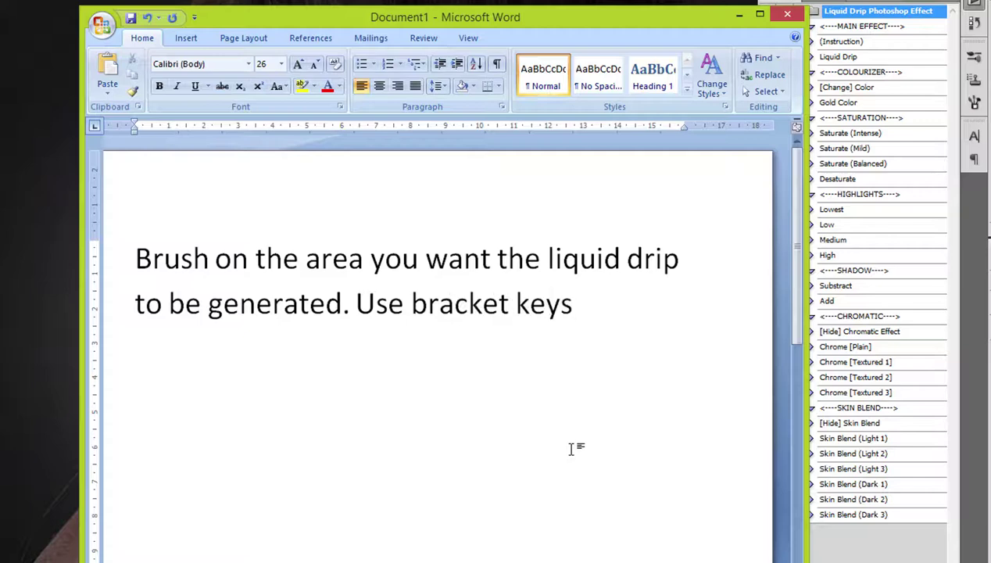
{"action": "type", "text": " [ or ] to in"}
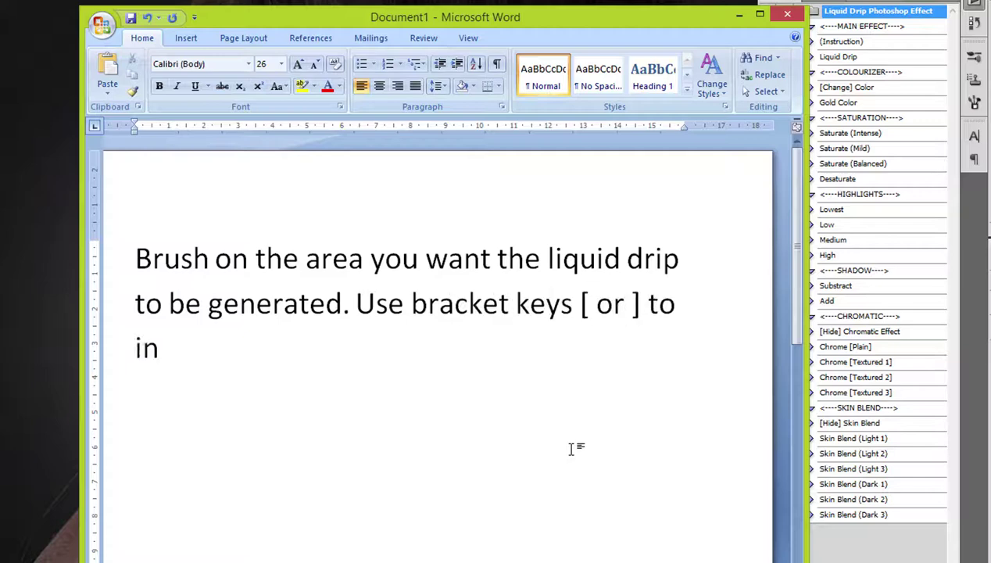
{"action": "type", "text": "crease or decrease"}
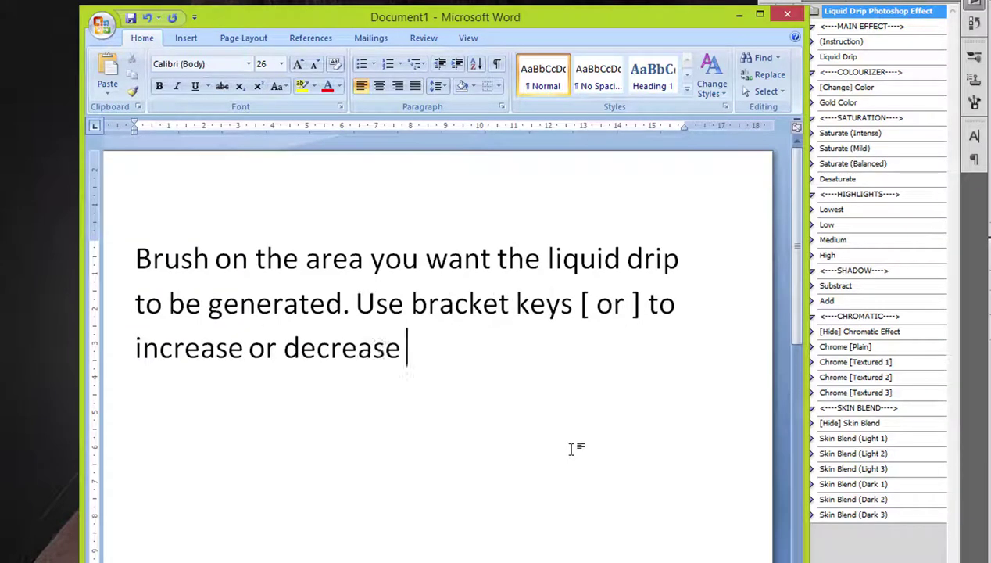
{"action": "type", "text": " brush size"}
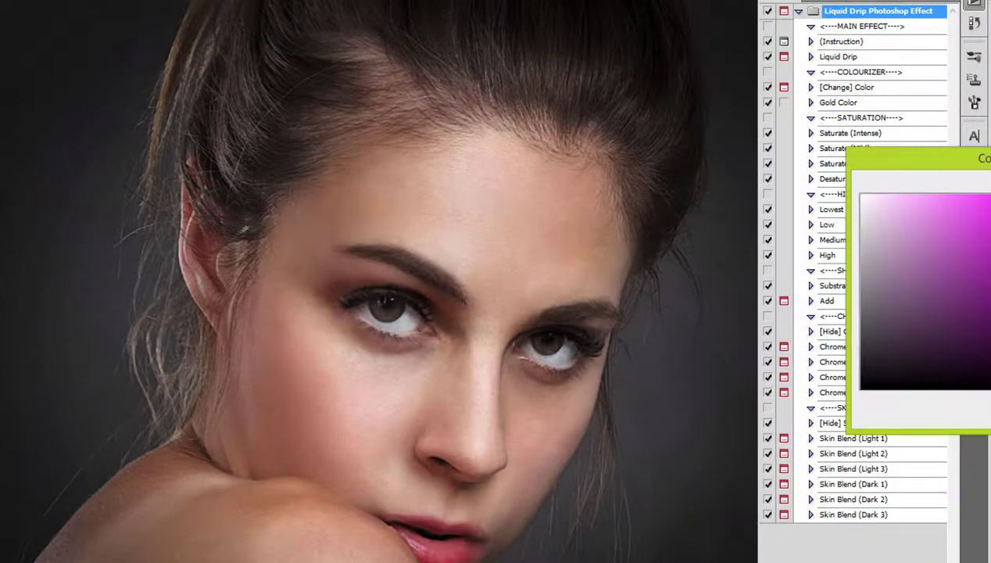
Paint a magenta forehead patch, then with a smaller brush paint three thin drips down the face.
{"action": "mouse_move", "coordinate": [373, 225]}
{"action": "left_mouse_down"}
{"action": "mouse_move", "coordinate": [442, 263]}
{"action": "mouse_move", "coordinate": [398, 228]}
{"action": "mouse_move", "coordinate": [428, 215]}
{"action": "mouse_move", "coordinate": [475, 256]}
{"action": "mouse_move", "coordinate": [586, 268]}
{"action": "mouse_move", "coordinate": [541, 281]}
{"action": "mouse_move", "coordinate": [473, 228]}
{"action": "mouse_move", "coordinate": [582, 243]}
{"action": "mouse_move", "coordinate": [490, 287]}
{"action": "mouse_move", "coordinate": [464, 349]}
{"action": "mouse_move", "coordinate": [458, 400]}
{"action": "mouse_move", "coordinate": [468, 453]}
{"action": "mouse_move", "coordinate": [444, 524]}
{"action": "mouse_move", "coordinate": [420, 442]}
{"action": "mouse_move", "coordinate": [437, 360]}
{"action": "mouse_move", "coordinate": [432, 447]}
{"action": "mouse_move", "coordinate": [461, 325]}
{"action": "left_mouse_up"}
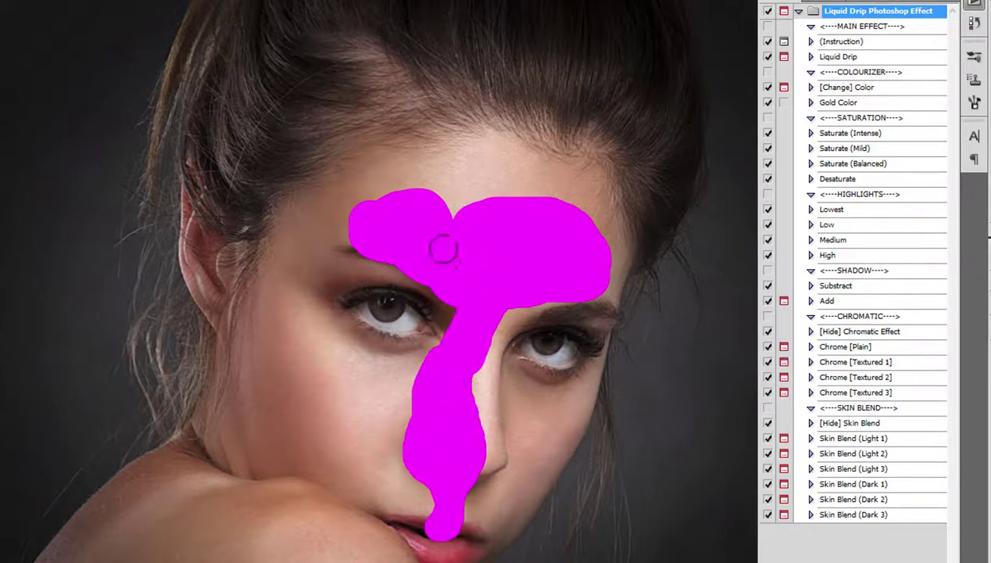
{"action": "key", "text": "bracketleft"}
{"action": "key", "text": "bracketleft"}
{"action": "key", "text": "bracketleft"}
{"action": "mouse_move", "coordinate": [590, 320]}
{"action": "left_mouse_down"}
{"action": "mouse_move", "coordinate": [592, 354]}
{"action": "mouse_move", "coordinate": [570, 399]}
{"action": "mouse_move", "coordinate": [563, 453]}
{"action": "left_mouse_up"}
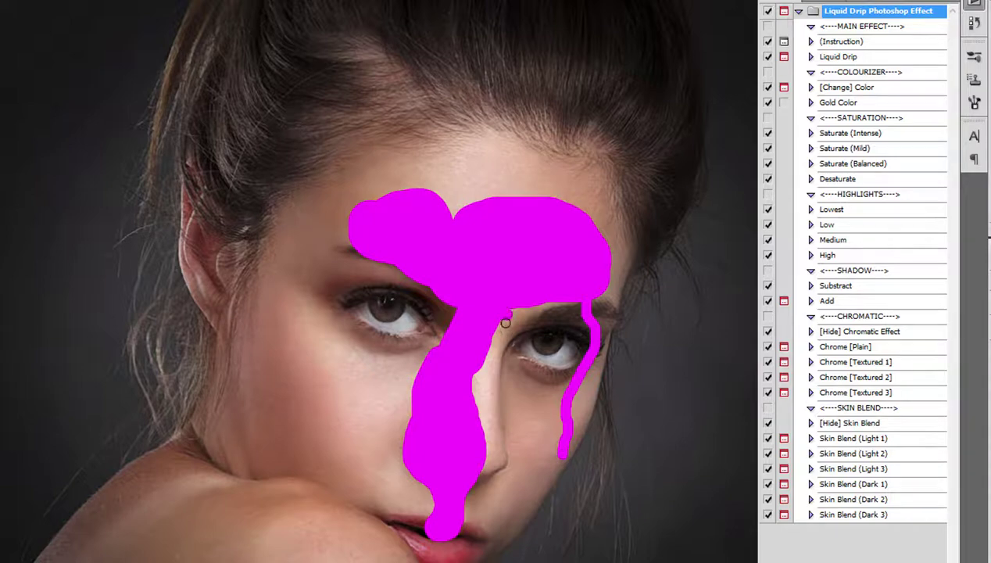
{"action": "mouse_move", "coordinate": [504, 323]}
{"action": "left_mouse_down"}
{"action": "mouse_move", "coordinate": [497, 388]}
{"action": "mouse_move", "coordinate": [515, 447]}
{"action": "left_mouse_up"}
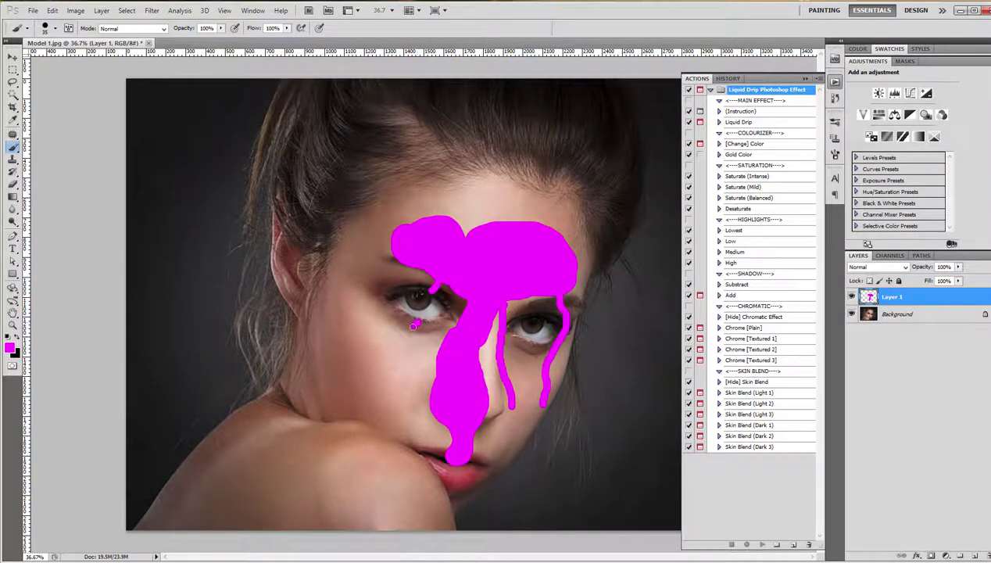
{"action": "left_click_drag", "start_coordinate": [382, 311], "coordinate": [386, 385]}
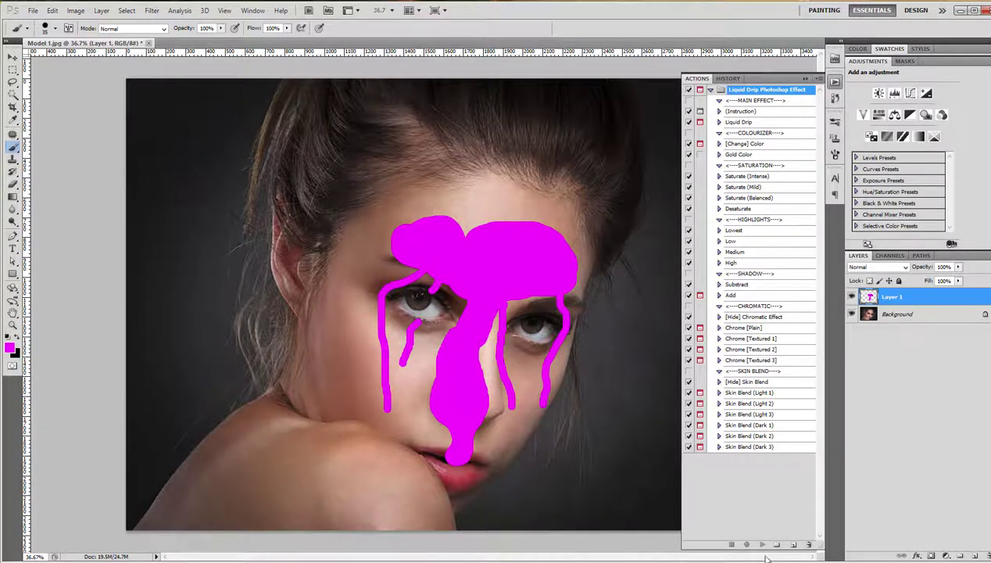
Change the note to 'Play main effect LIQUID DRIP to render effect' and play the Liquid Drip action.
{"action": "key", "text": "ctrl+a"}
{"action": "type", "text": "Playt"}
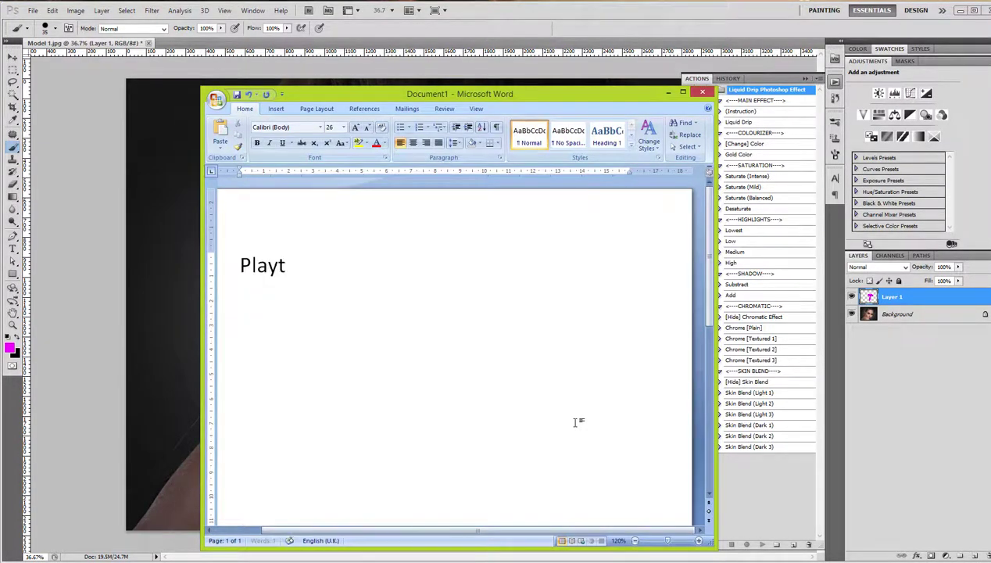
{"action": "type", "text": "main effectLI"}
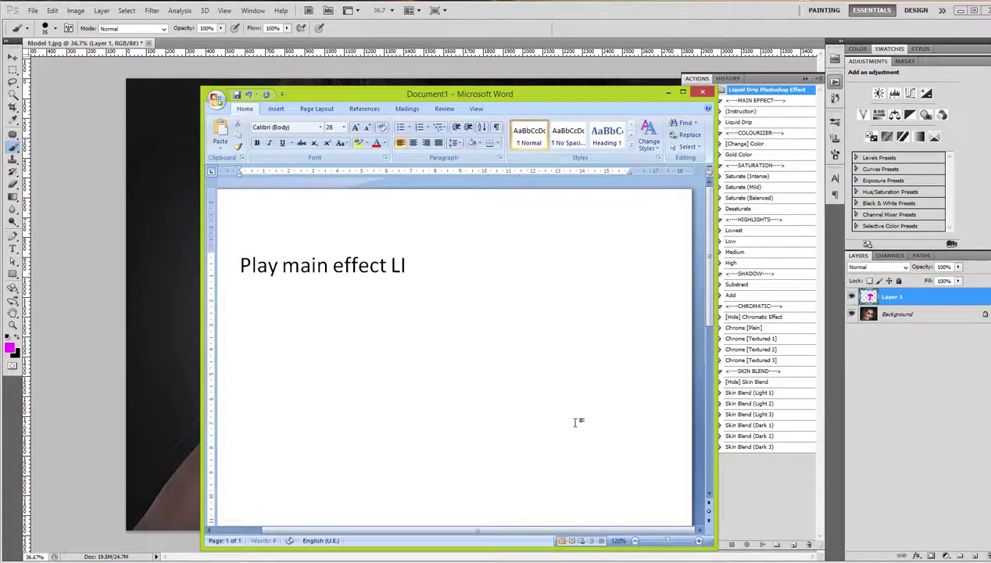
{"action": "type", "text": "QUID DRIP to re"}
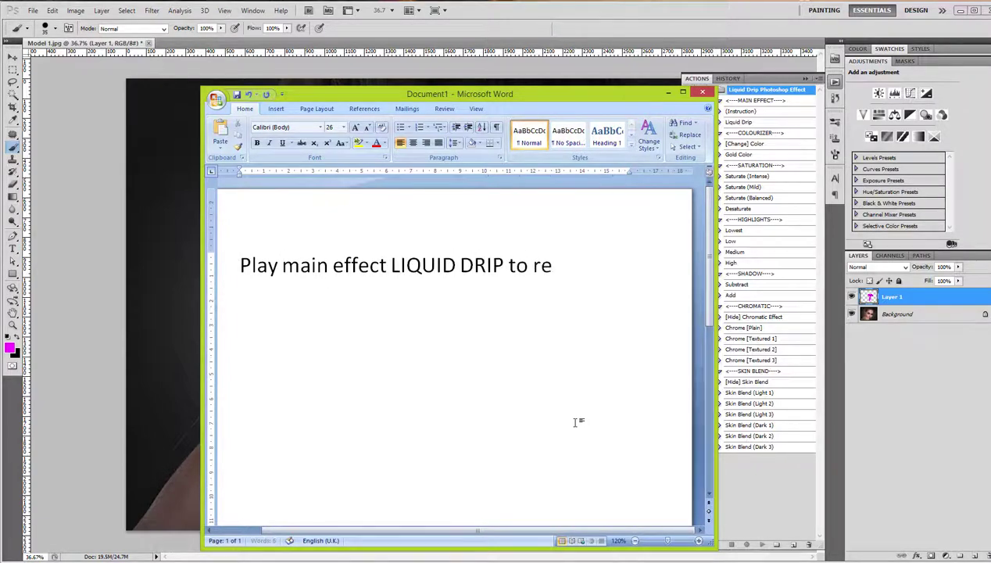
{"action": "type", "text": "nder effect."}
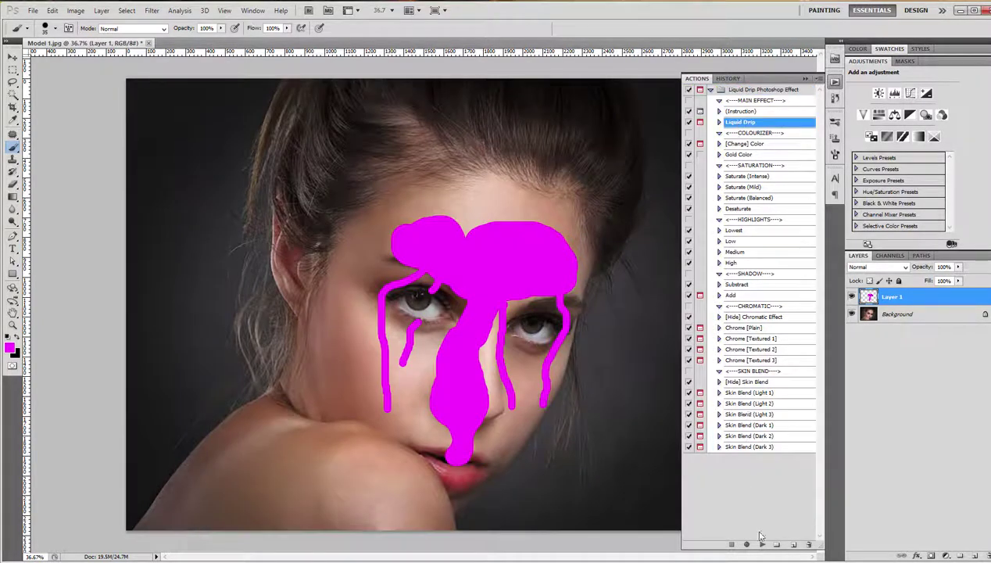
{"action": "left_click", "coordinate": [761, 544]}
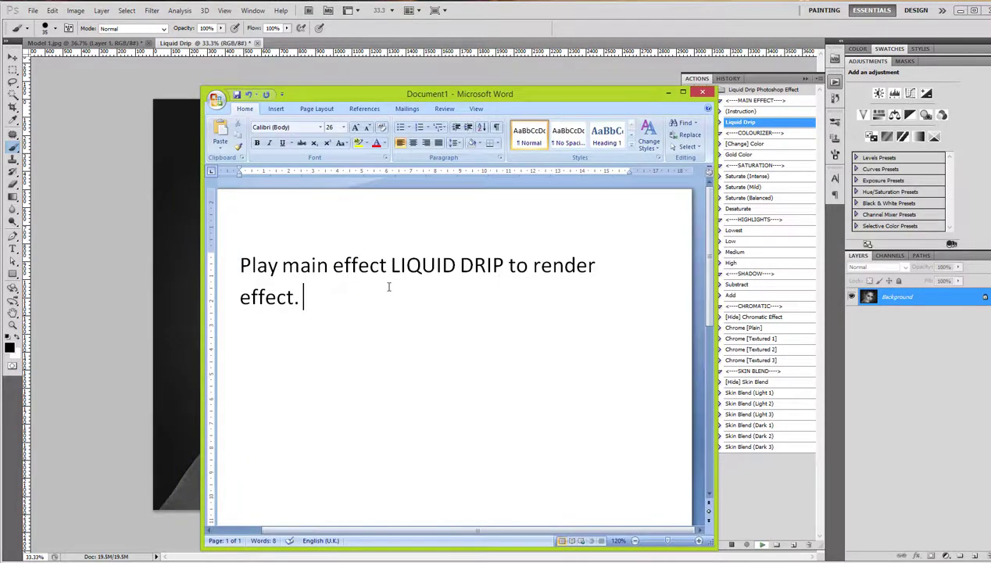
Clear the Word note and draft a placeholder line starting 'here will be'.
{"action": "key", "text": "ctrl+a"}
{"action": "type", "text": "A"}
{"action": "key", "text": "BackSpace"}
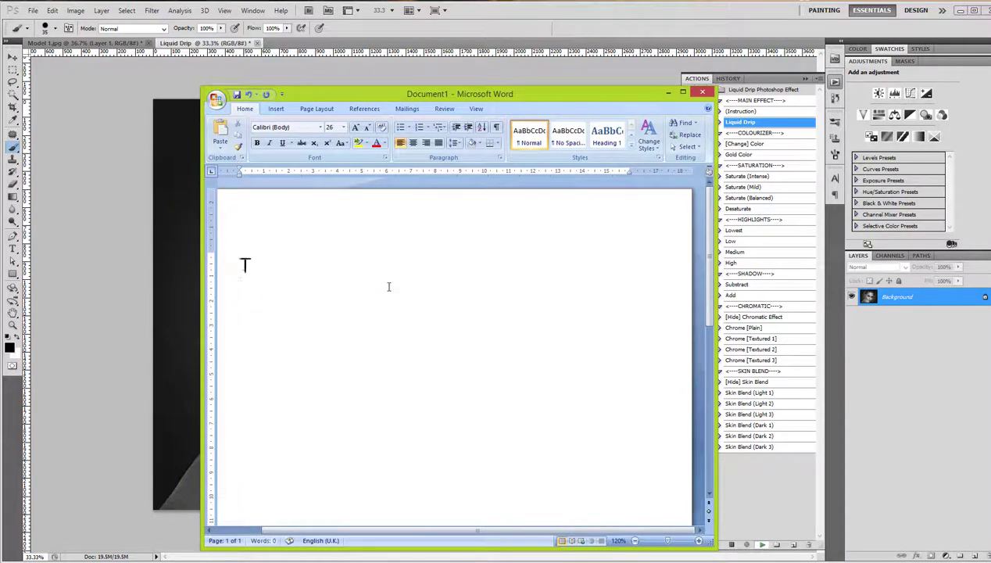
{"action": "type", "text": "here will be stop"}
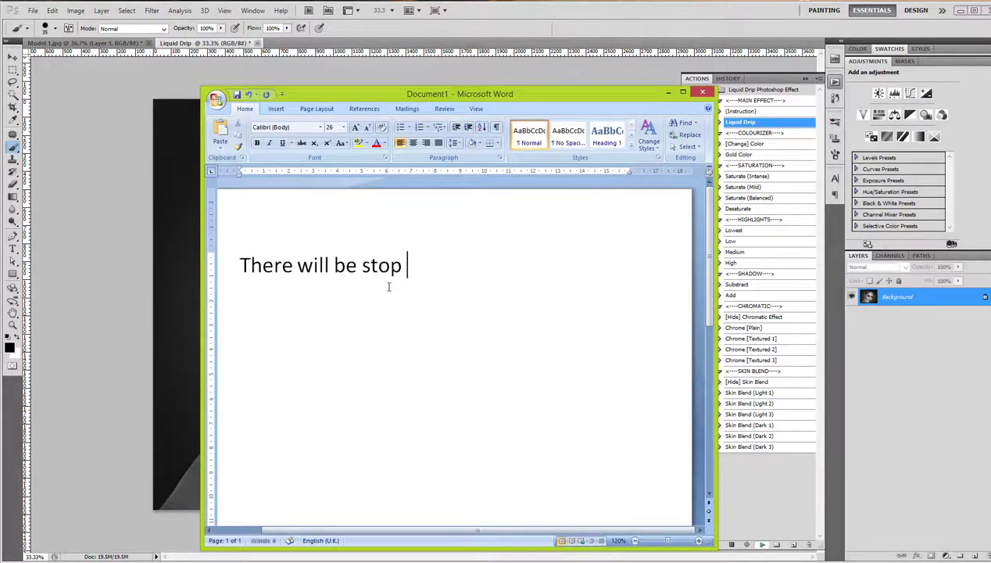
{"action": "key", "text": "BackSpace"}
{"action": "key", "text": "BackSpace"}
{"action": "key", "text": "BackSpace"}
{"action": "type", "text": "two"}
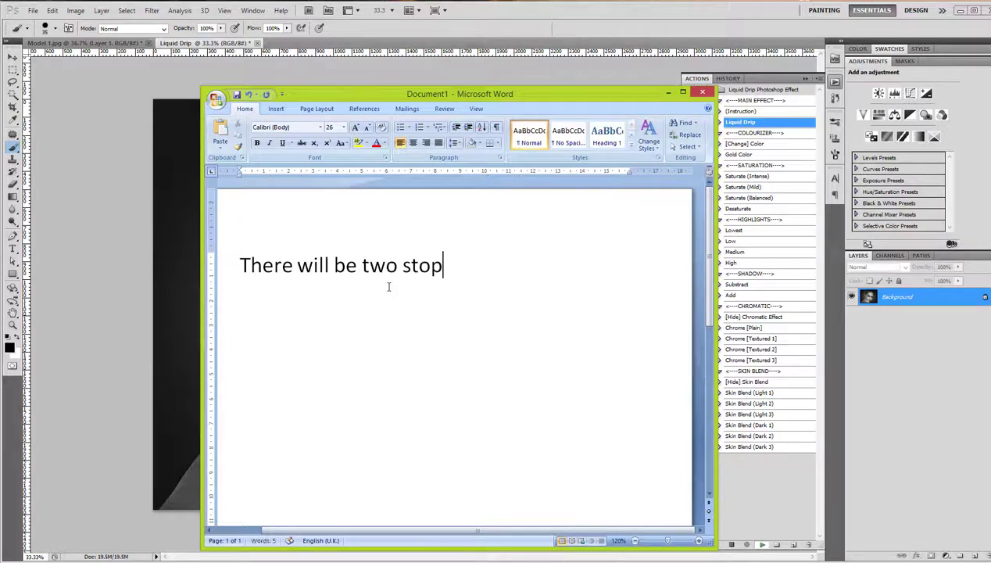
{"action": "key", "text": "BackSpace"}
{"action": "type", "text": "s that w"}
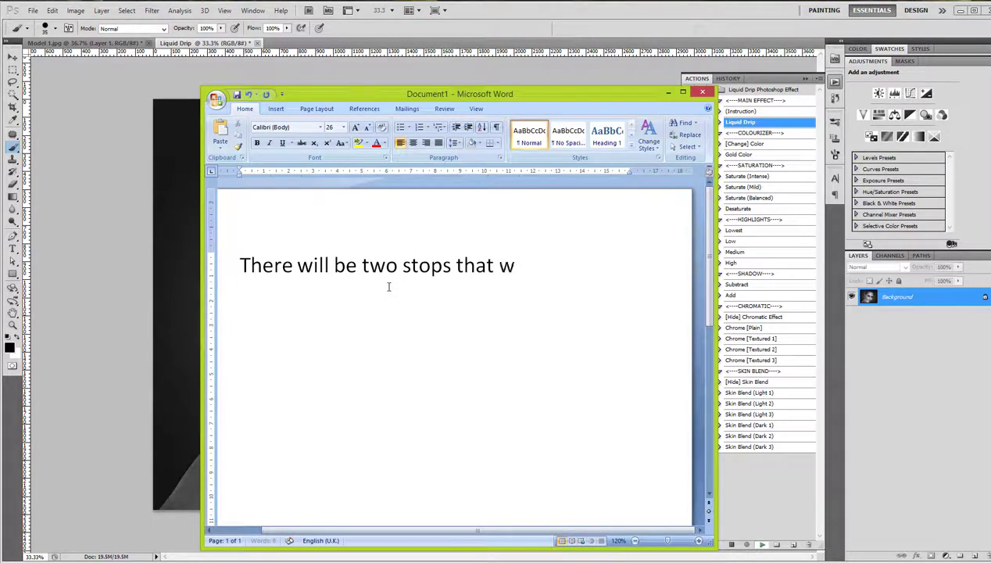
{"action": "type", "text": "ill pop-up."}
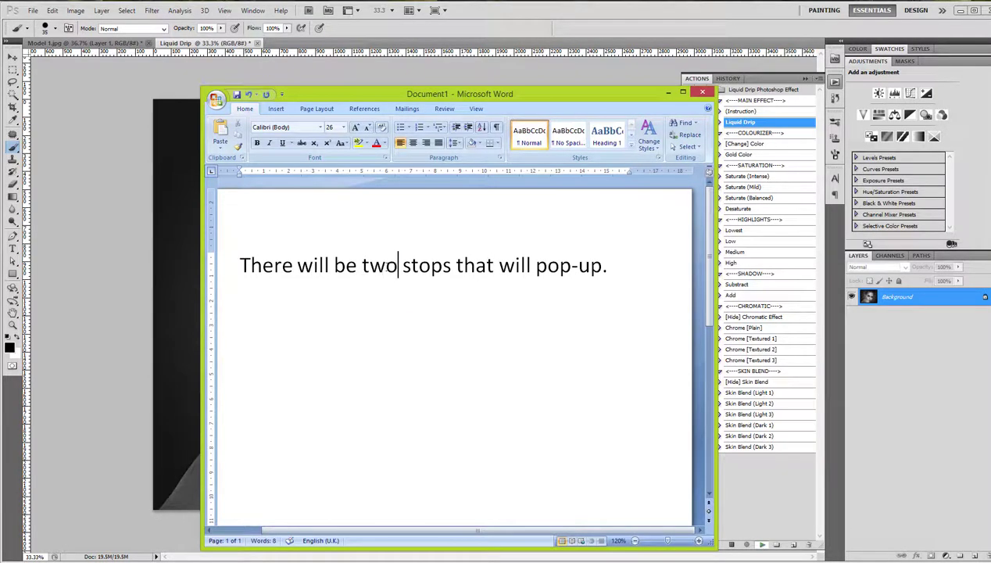
Replace the note with '1 - Save file which will be used as displacement map'.
{"action": "double_click", "coordinate": [398, 265]}
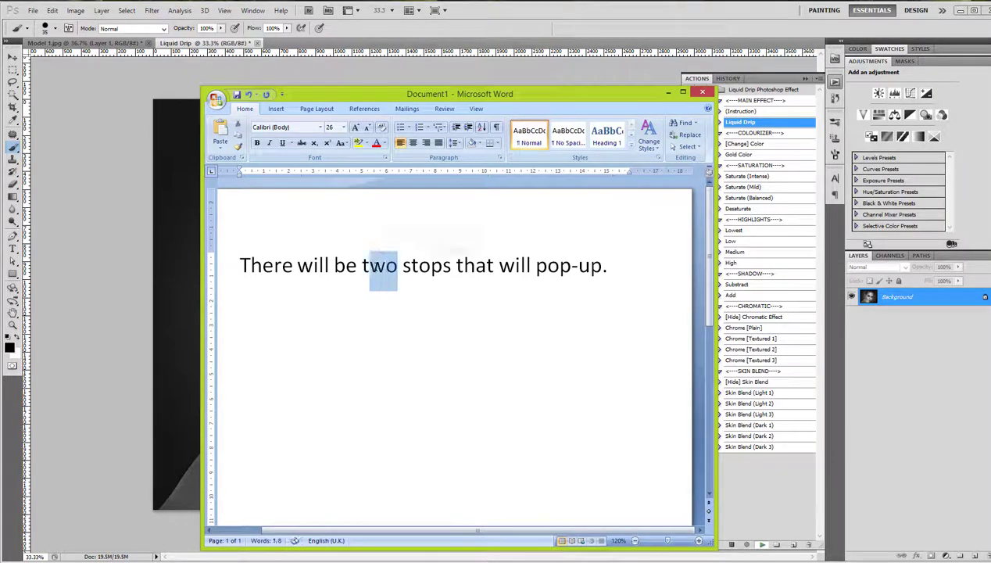
{"action": "type", "text": "three"}
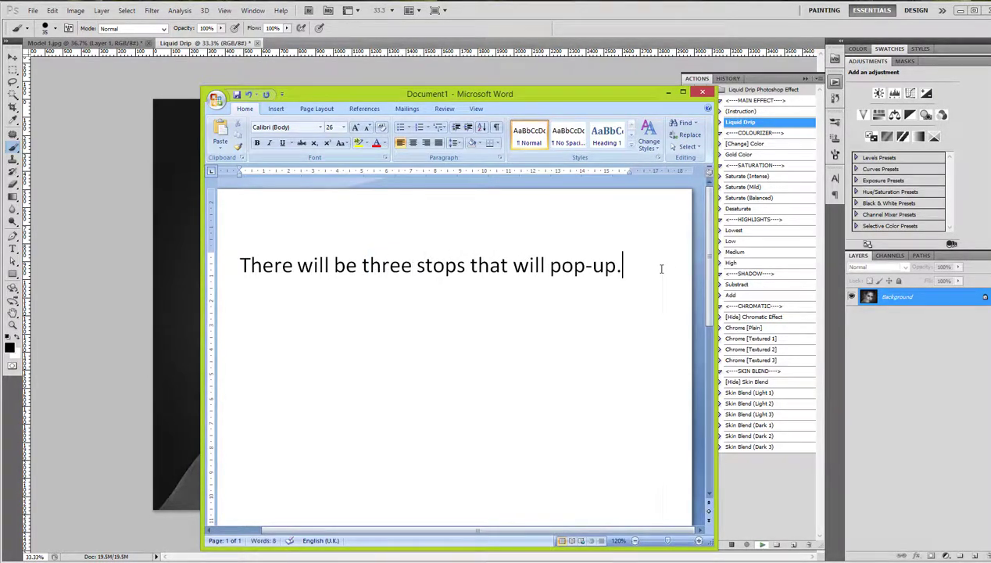
{"action": "key", "text": "ctrl+a"}
{"action": "type", "text": "1 - Save fil"}
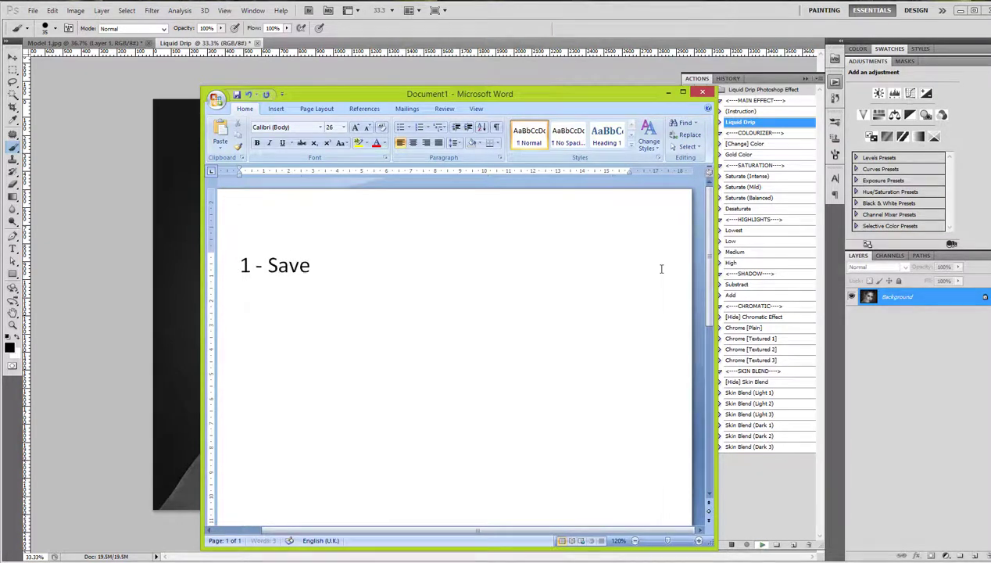
{"action": "type", "text": "e whic"}
{"action": "type", "text": "h will"}
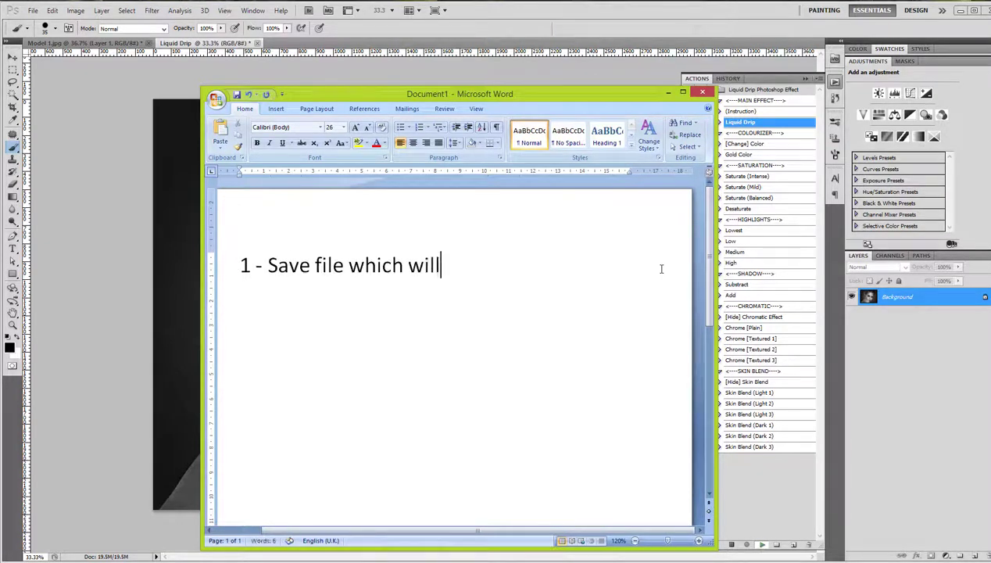
{"action": "type", "text": " be used as displa"}
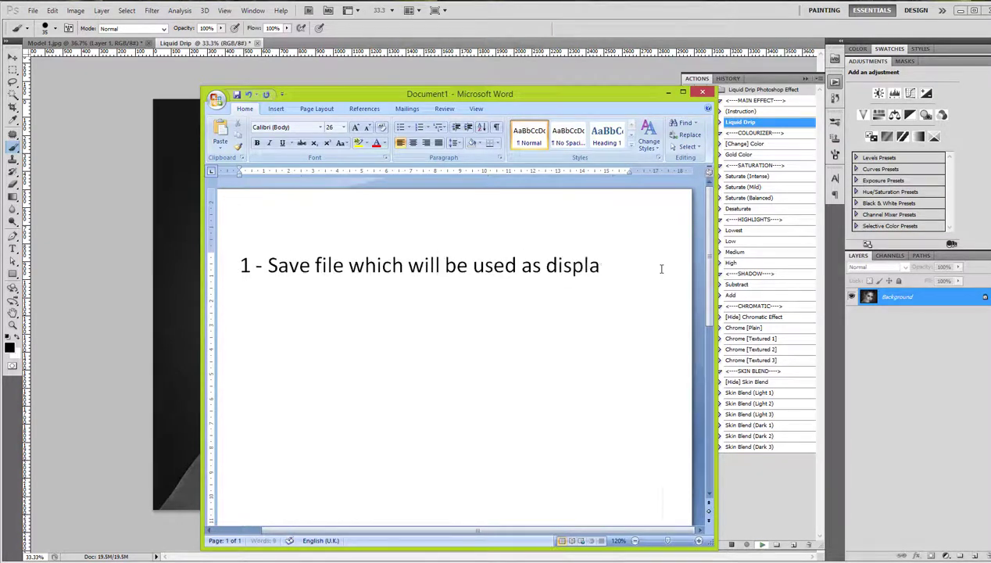
{"action": "type", "text": "cement map"}
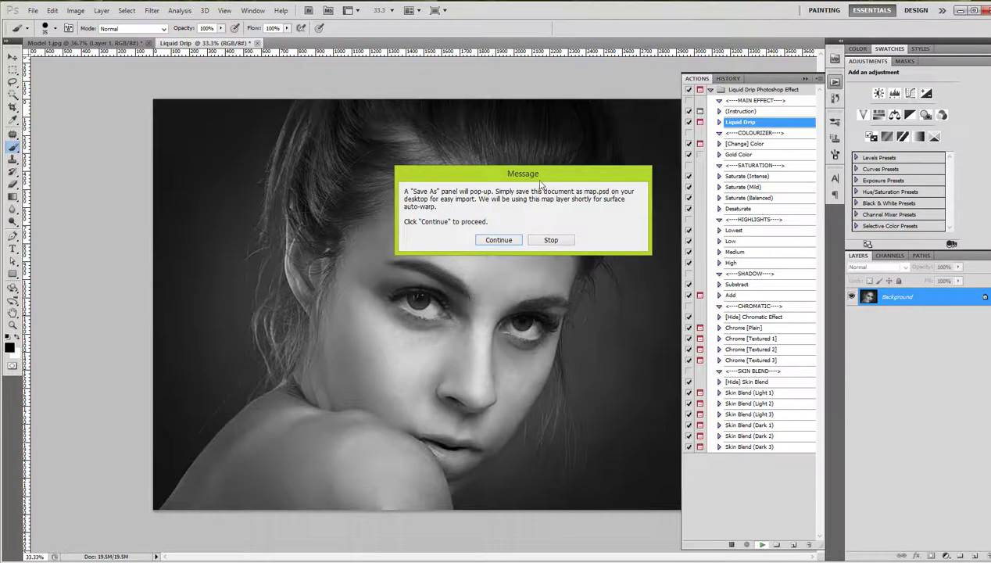
Continue the action, noting in Word to save the file on the desktop or any location.
{"action": "left_click", "coordinate": [498, 240]}
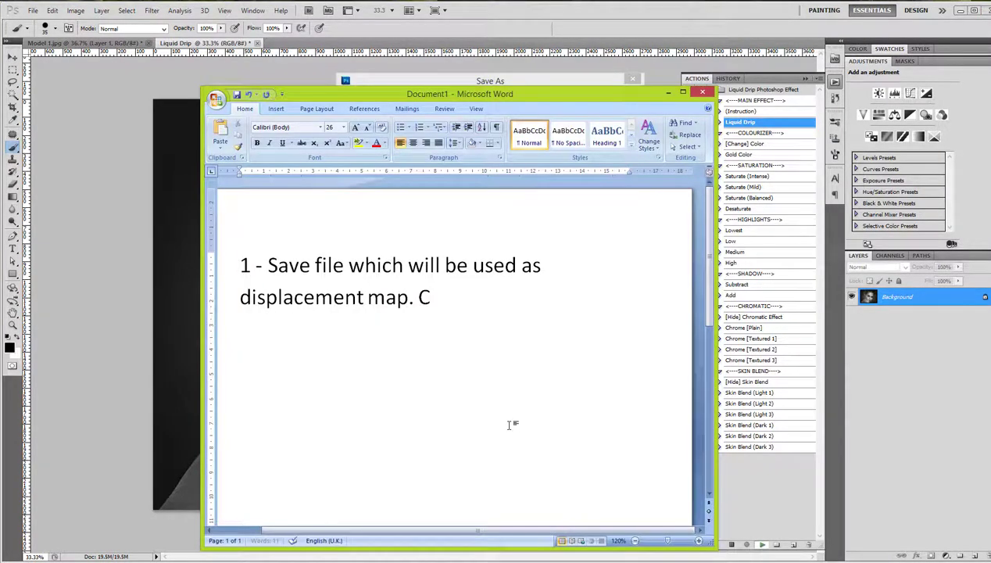
{"action": "type", "text": "lick continue and save "}
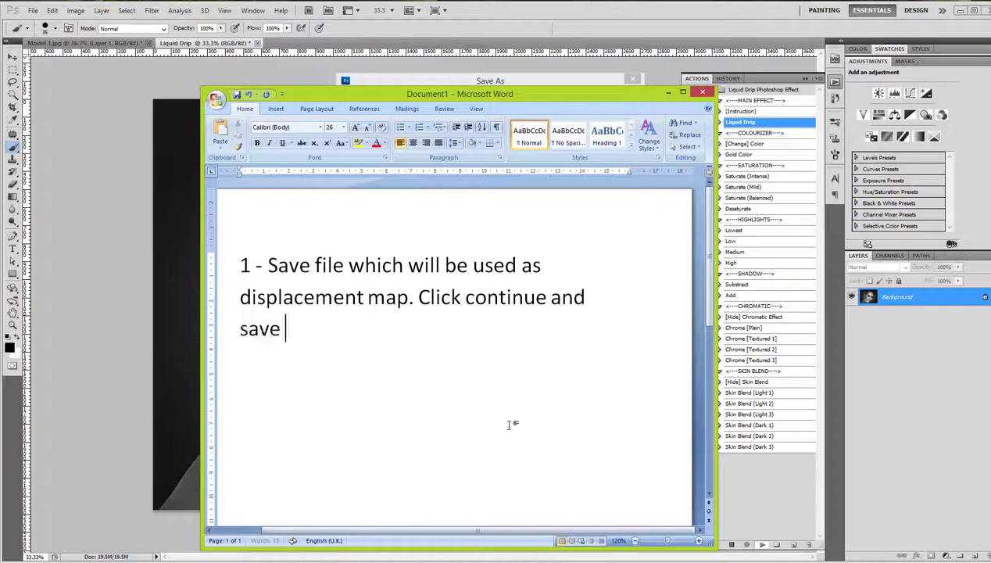
{"action": "type", "text": "it on your d"}
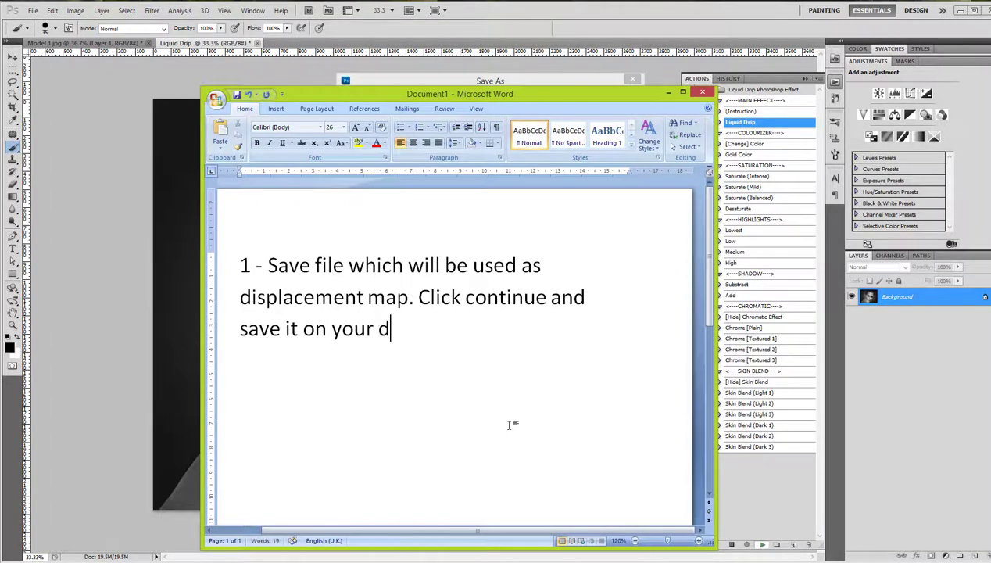
{"action": "type", "text": "esktop or any"}
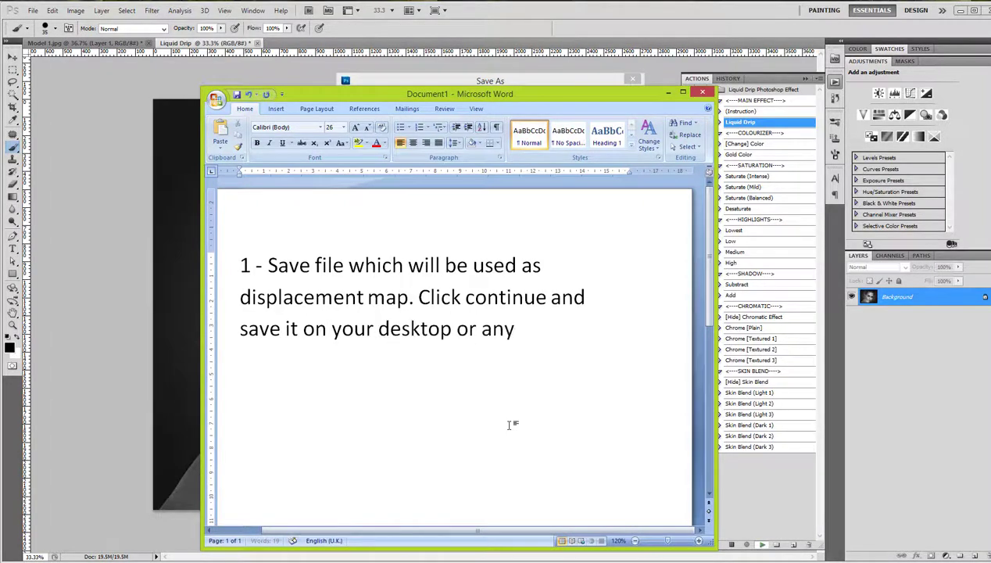
{"action": "type", "text": " location you can"}
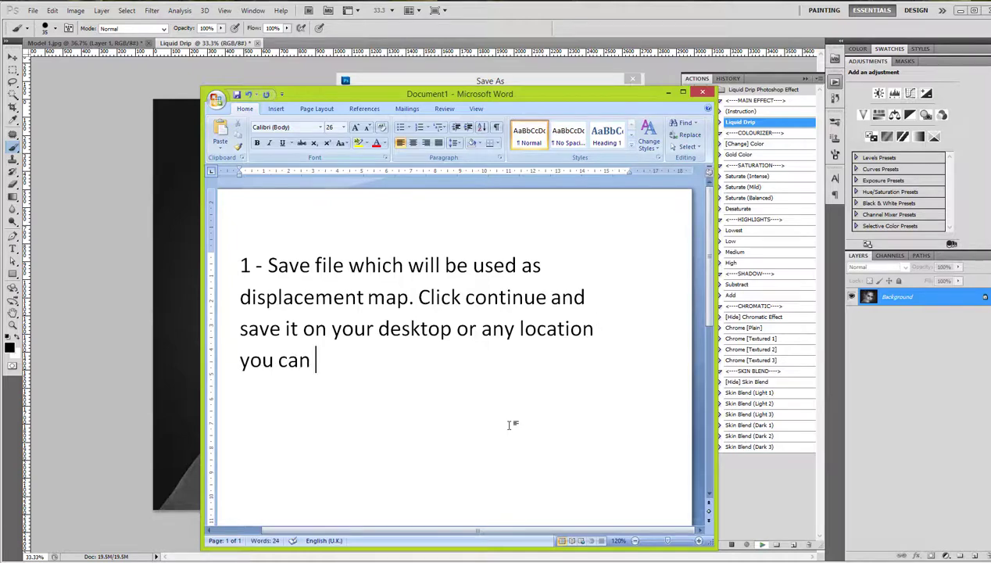
{"action": "key", "text": "BackSpace"}
{"action": "key", "text": "BackSpace"}
{"action": "key", "text": "BackSpace"}
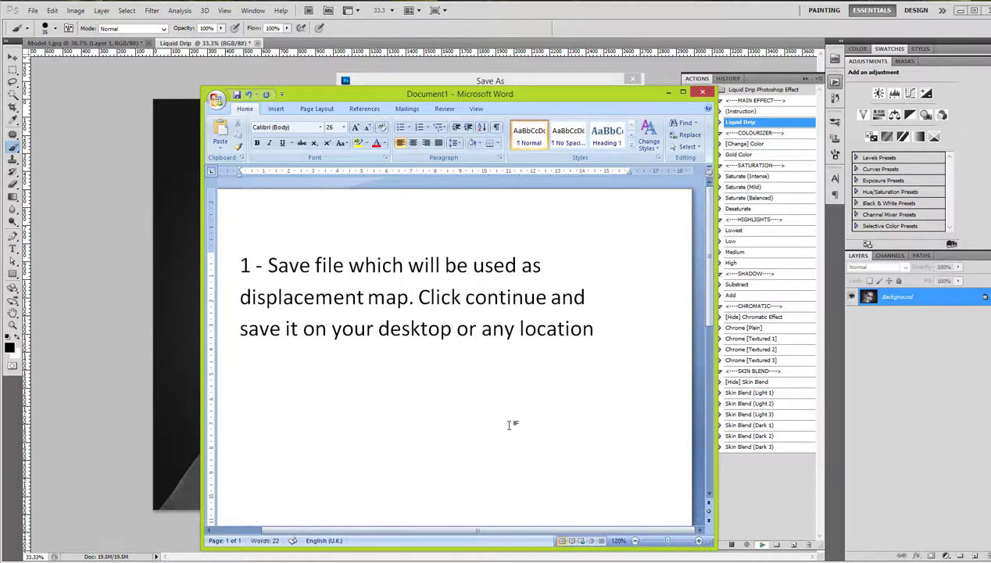
{"action": "type", "text": "that"}
{"action": "key", "text": "BackSpace"}
{"action": "key", "text": "BackSpace"}
{"action": "key", "text": "BackSpace"}
{"action": "key", "text": "BackSpace"}
{"action": "type", "text": "you can easily import files from"}
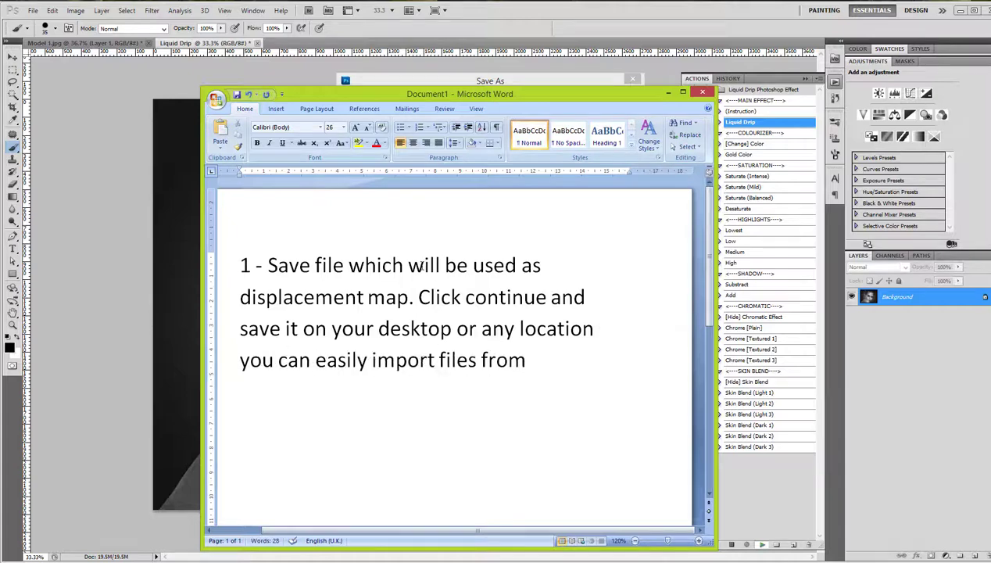
Save the displacement map file as 'map', noting 'name file.psd' in Word.
{"action": "left_click", "coordinate": [667, 93]}
{"action": "type", "text": "map"}
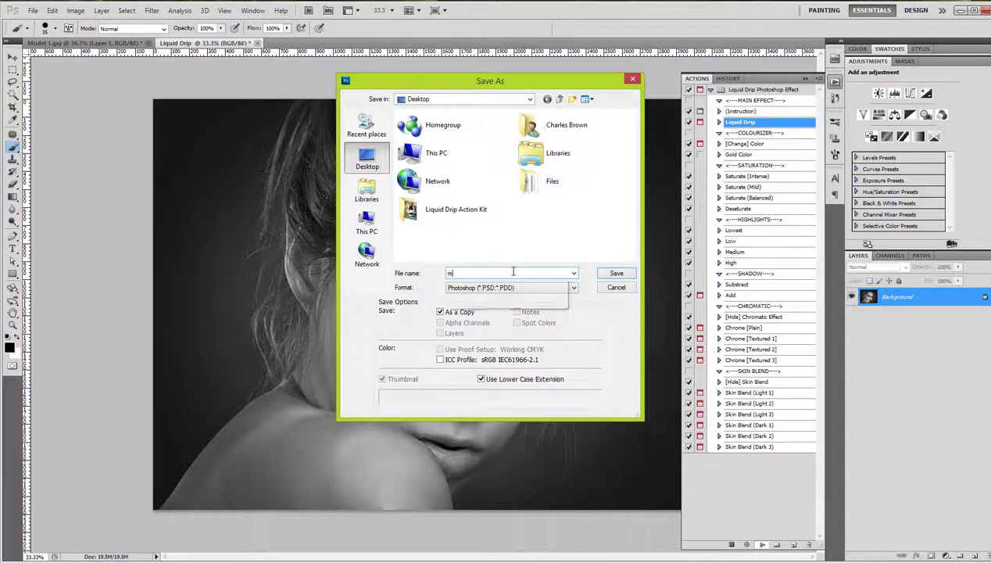
{"action": "key", "text": "alt+Tab"}
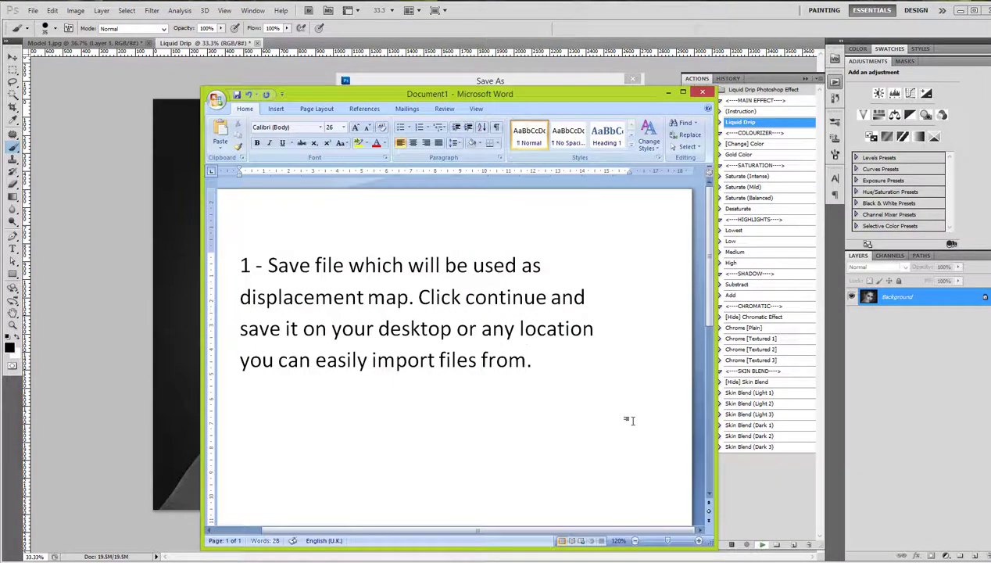
{"action": "type", "text": " You can name file m"}
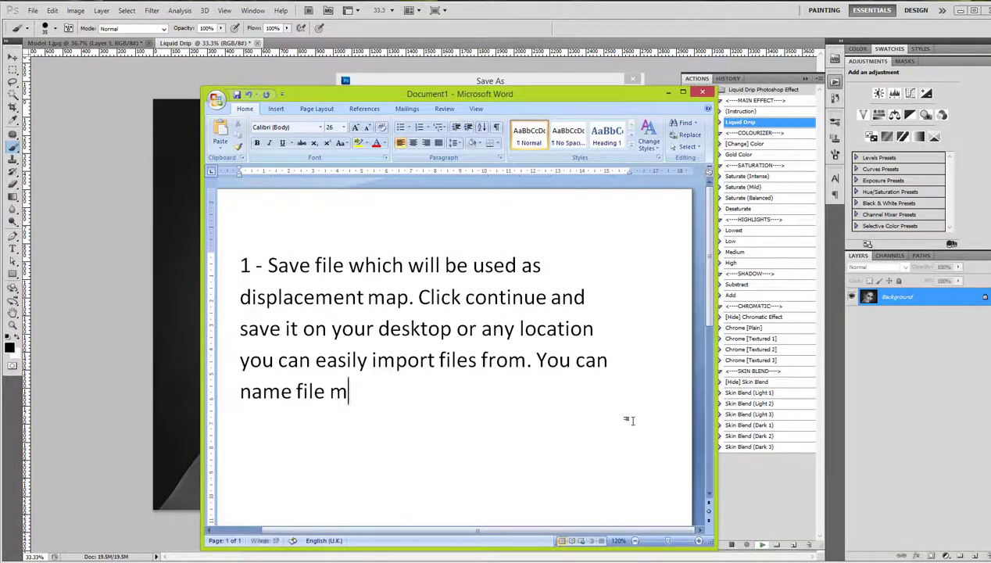
{"action": "type", "text": ".psd"}
{"action": "left_click", "coordinate": [667, 92]}
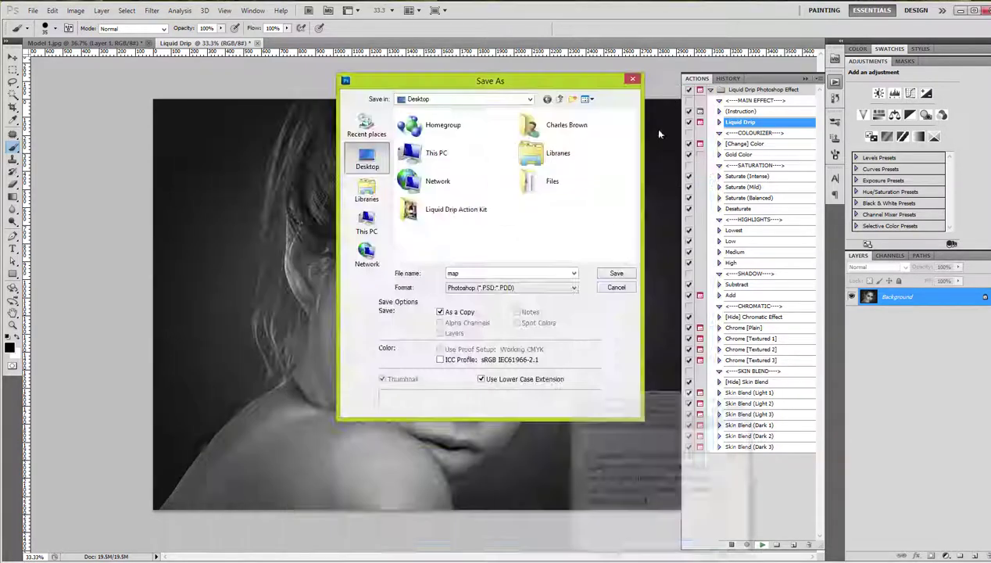
{"action": "left_click", "coordinate": [617, 274]}
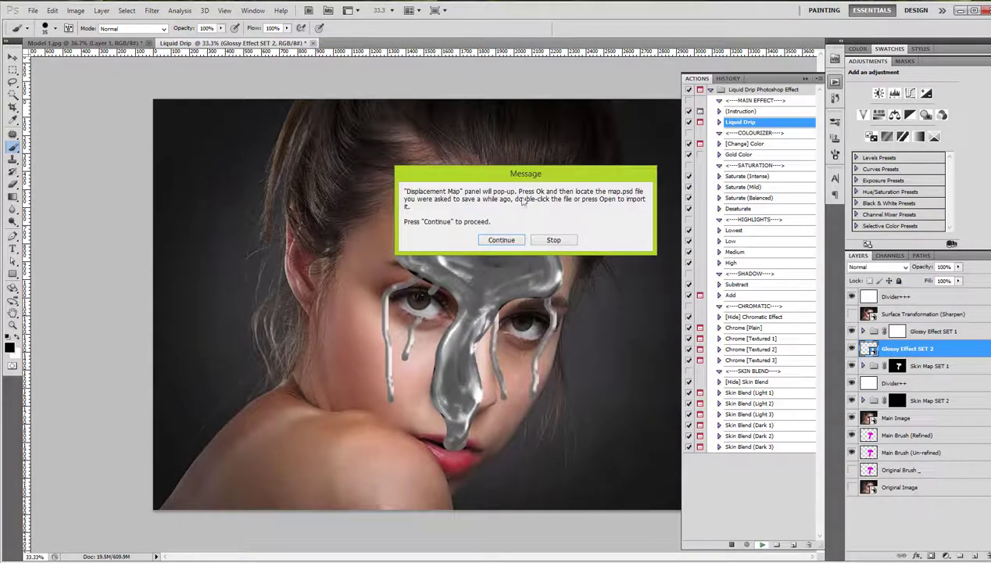
Add step 2, 'Import the map layer', on its own line in the Word note.
{"action": "key", "text": "alt+Tab"}
{"action": "key", "text": "Return"}
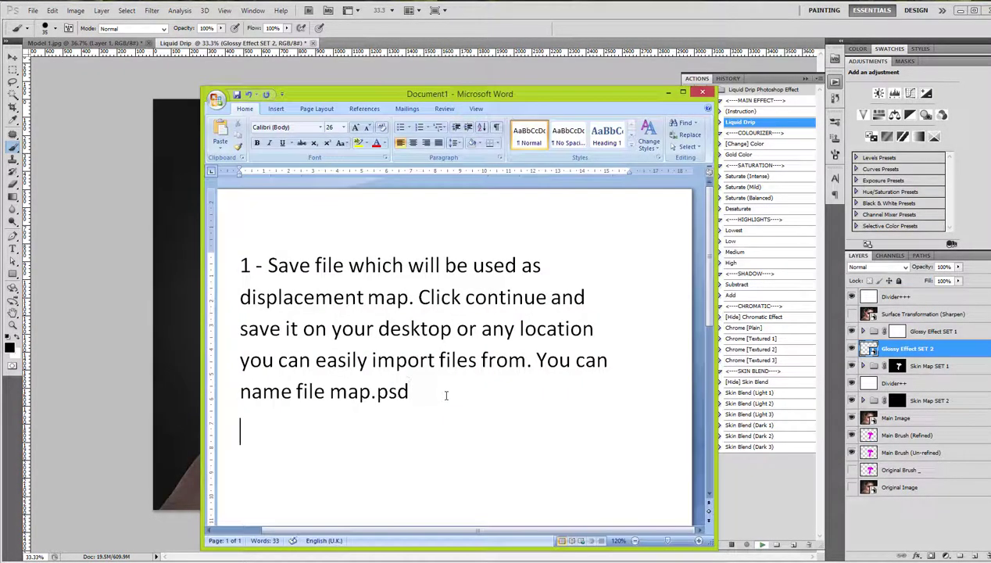
{"action": "type", "text": "- -"}
{"action": "left_click", "coordinate": [445, 388], "text": "shift"}
{"action": "key", "text": "Delete"}
{"action": "key", "text": "Return"}
{"action": "left_click", "coordinate": [314, 334]}
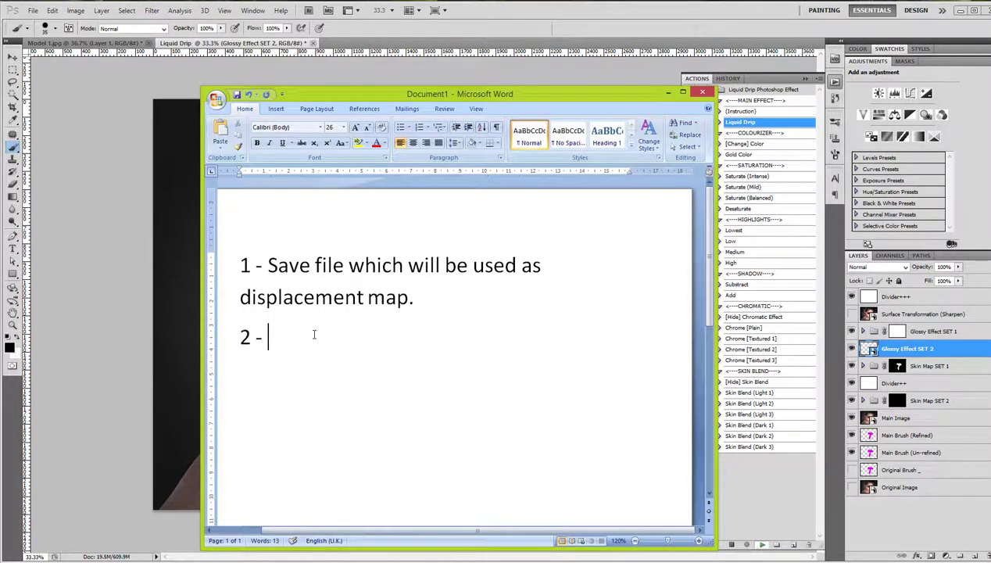
{"action": "type", "text": "Import the"}
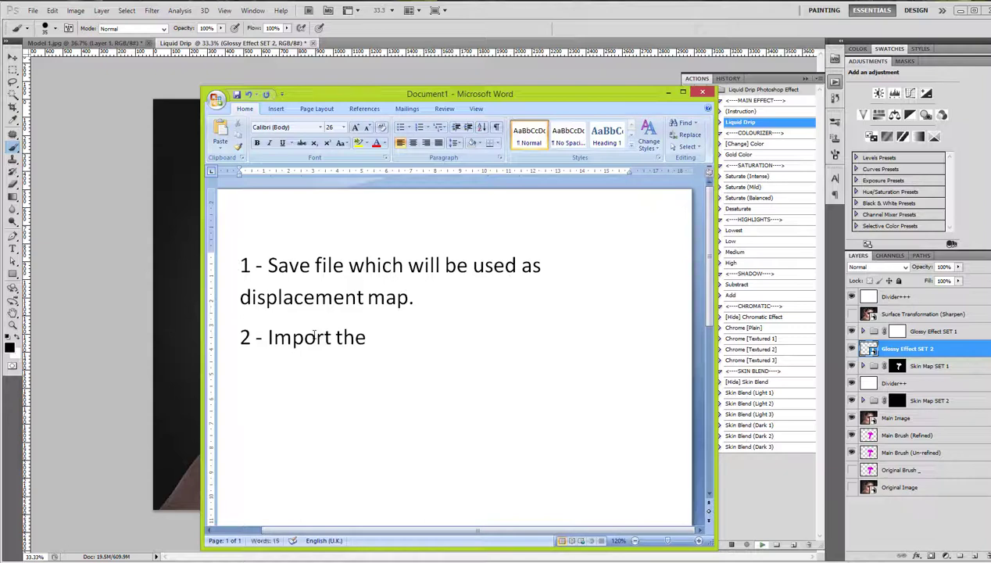
{"action": "type", "text": " map layer"}
Continue the action and confirm the Displace settings, noting 'click OK and then Import'.
{"action": "left_click", "coordinate": [668, 92]}
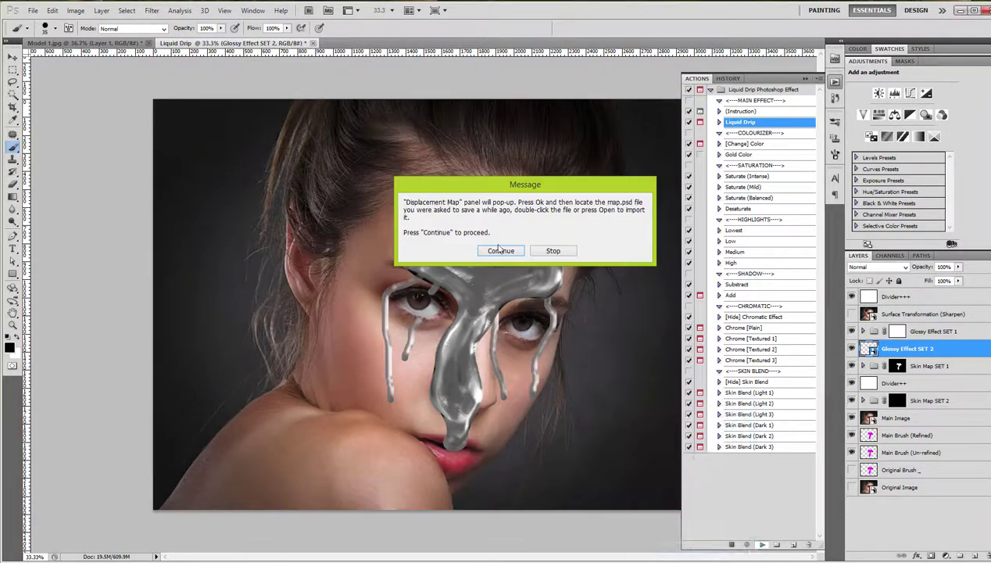
{"action": "left_click", "coordinate": [498, 248]}
{"action": "key", "text": "alt+Tab"}
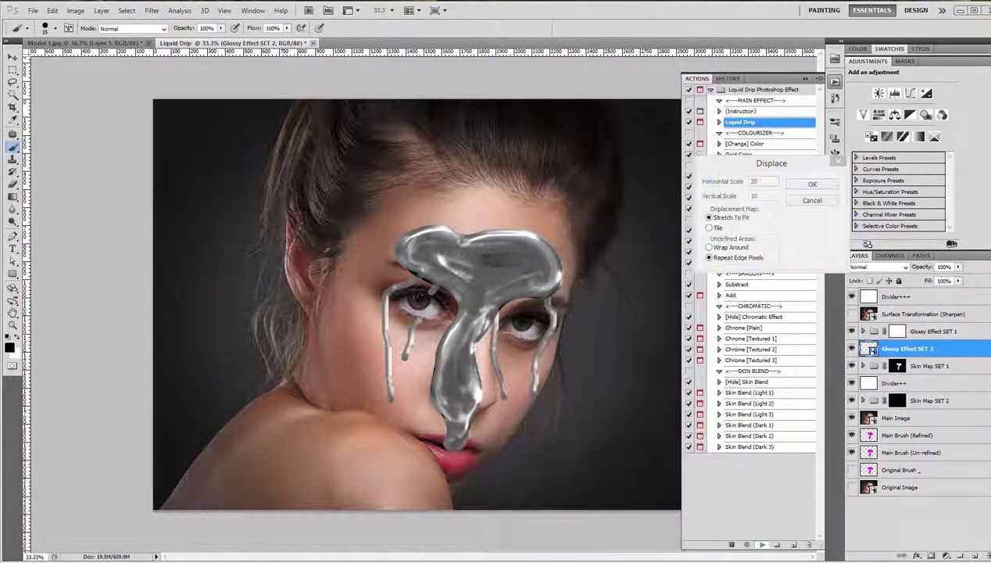
{"action": "type", "text": "/"}
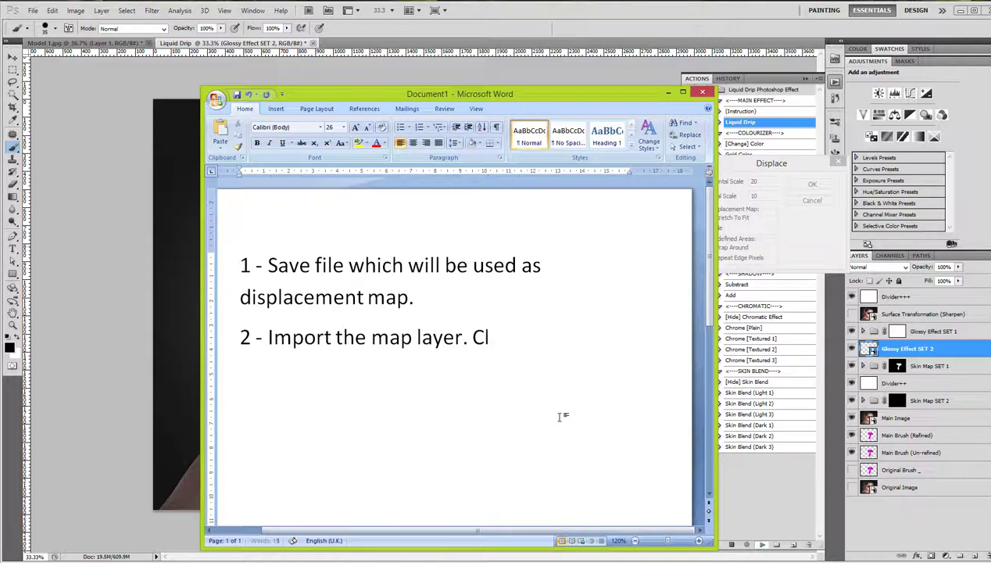
{"action": "type", "text": "ick continue, click"}
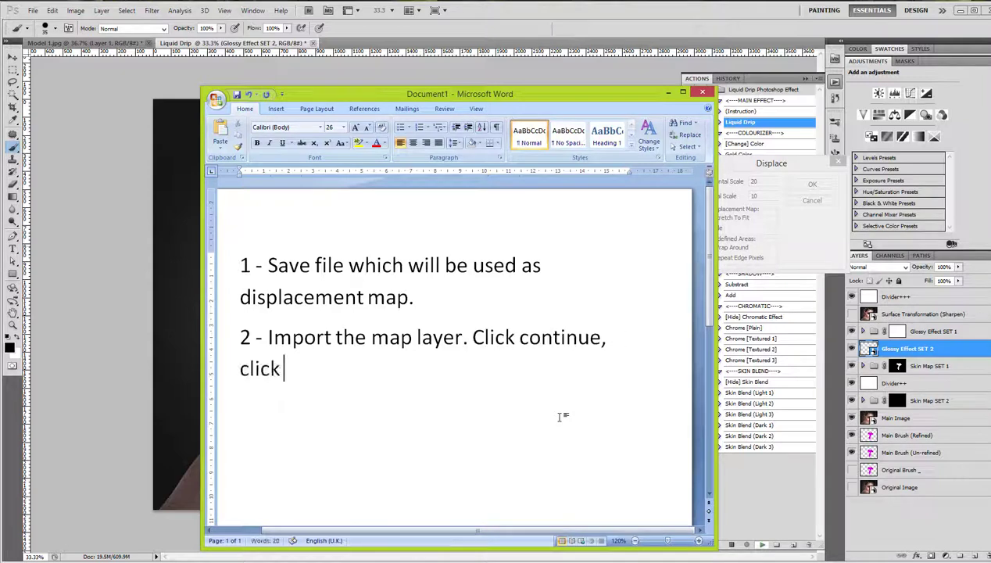
{"action": "type", "text": " OK and then "}
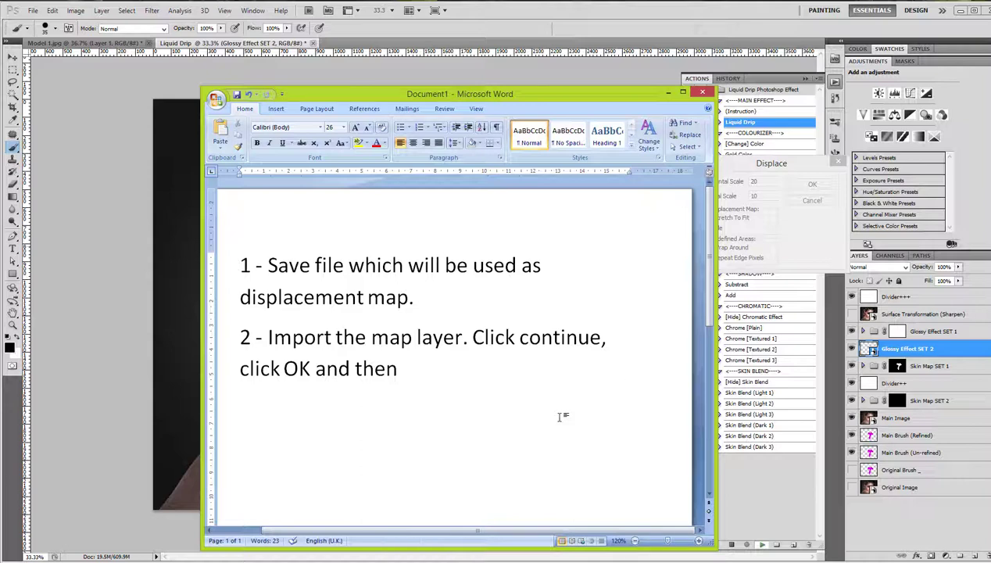
{"action": "type", "text": "Import file."}
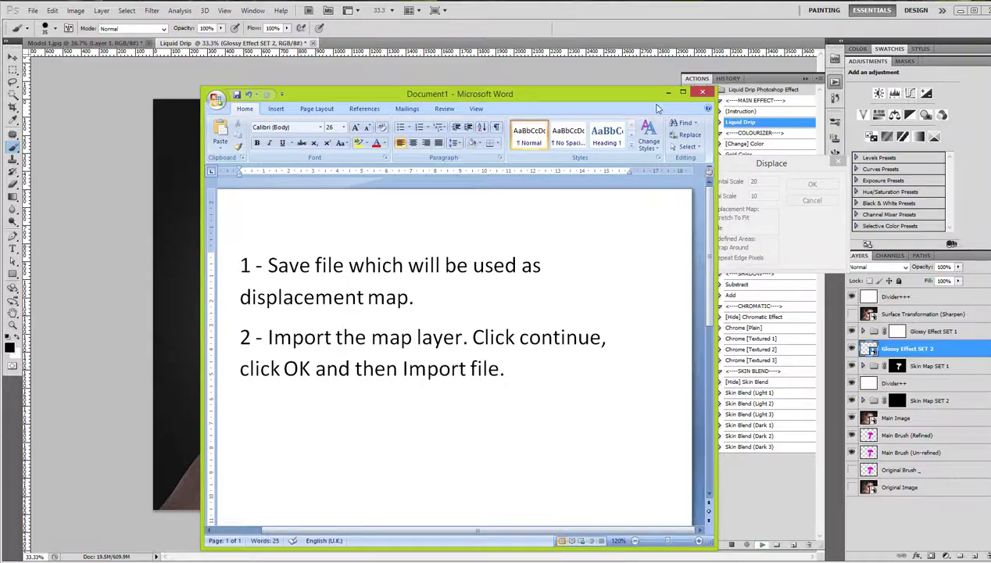
{"action": "left_click", "coordinate": [668, 92]}
{"action": "left_click", "coordinate": [811, 184]}
Import the saved map file as the displacement map and note the action will finalize rendering.
{"action": "left_click", "coordinate": [273, 116]}
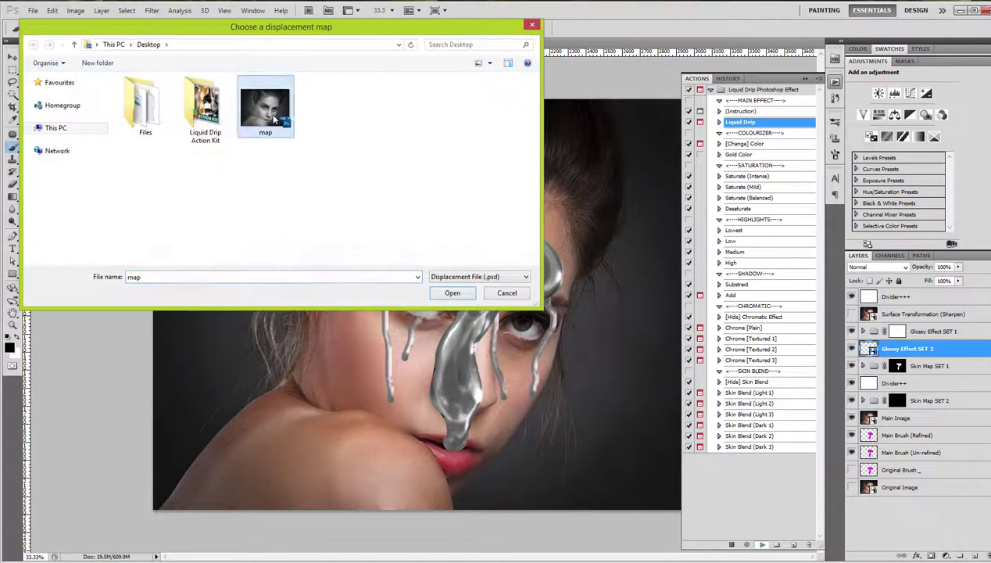
{"action": "double_click", "coordinate": [274, 115]}
{"action": "type", "text": "3 - Import"}
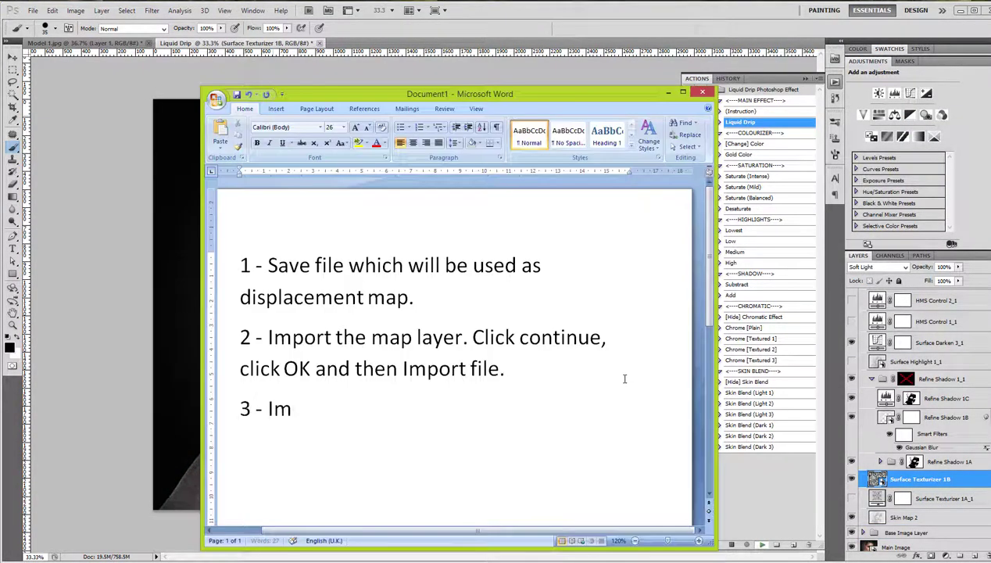
{"action": "type", "text": " the map "}
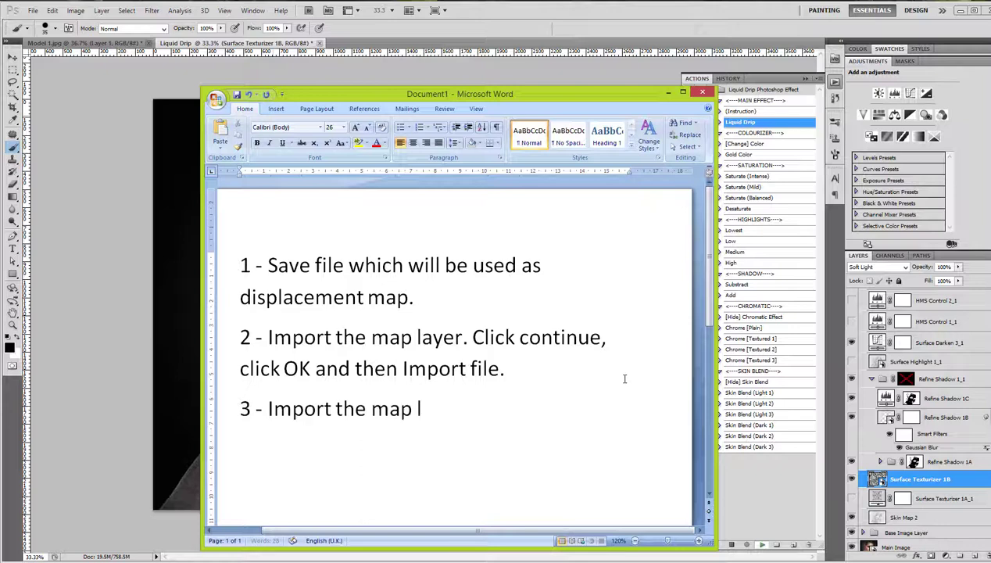
{"action": "type", "text": "layer again. A"}
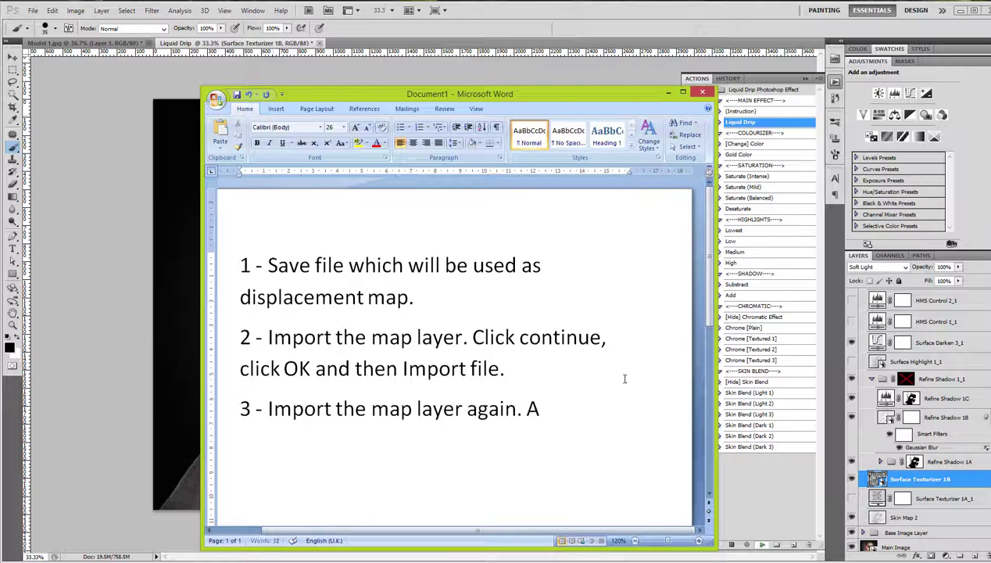
{"action": "type", "text": "ction will now finaliz"}
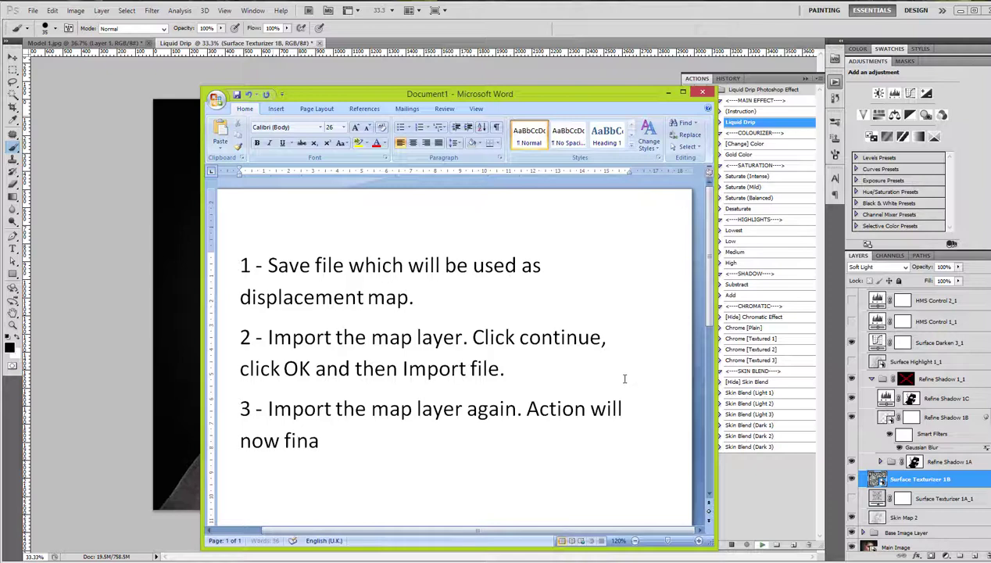
{"action": "type", "text": "e the render."}
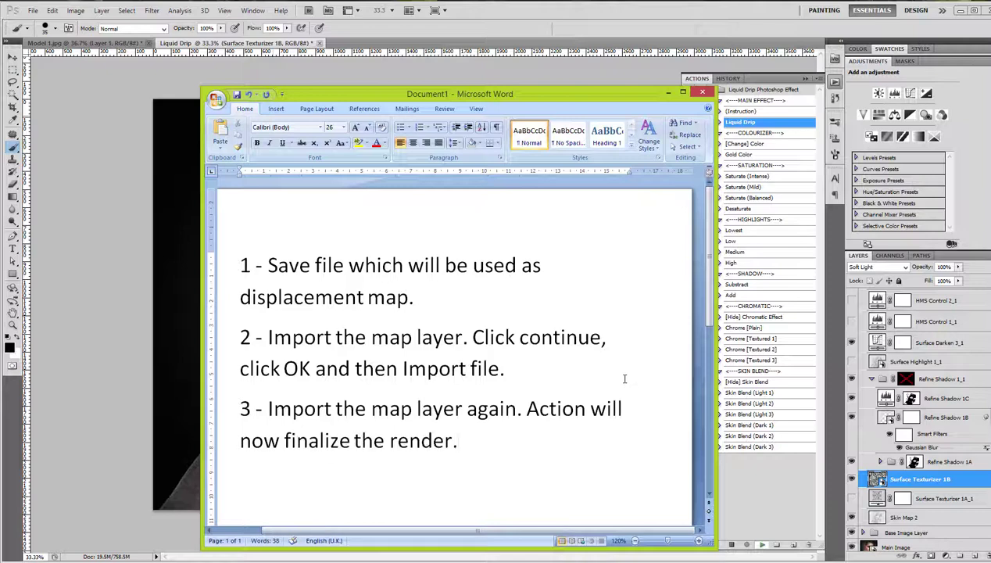
{"action": "key", "text": "BackSpace"}
Continue past the message, accept Displace and import the map file again.
{"action": "type", "text": "ing."}
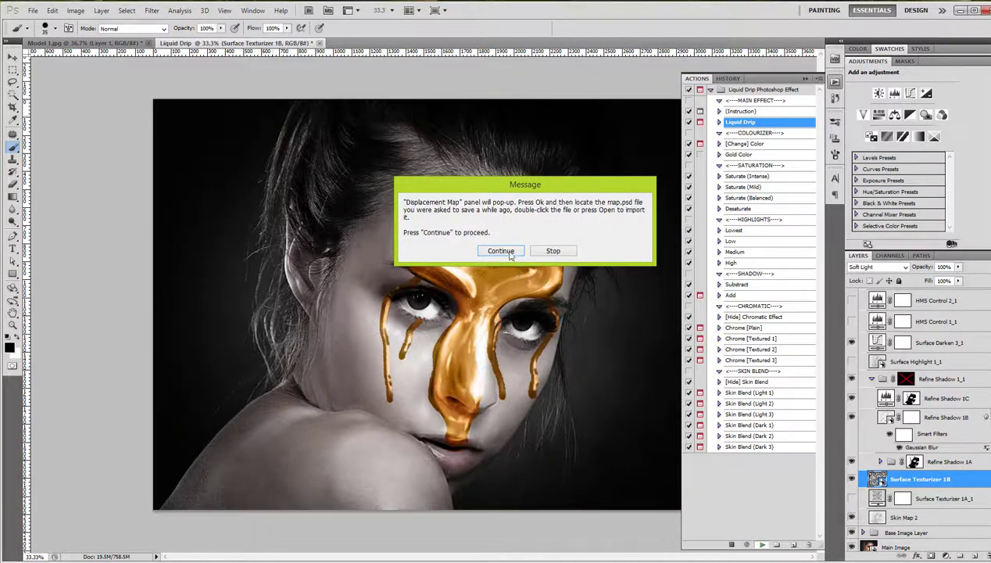
{"action": "left_click", "coordinate": [501, 251]}
{"action": "key", "text": "Return"}
{"action": "double_click", "coordinate": [267, 106]}
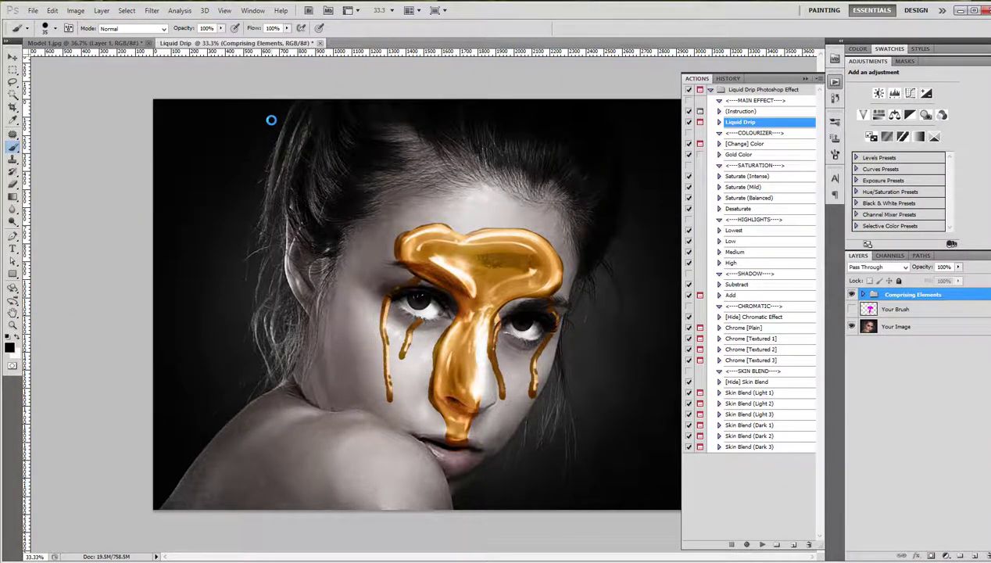
Note the finished liquid drip render and toggle Comprising Elements to compare before and after.
{"action": "left_click", "coordinate": [12, 57]}
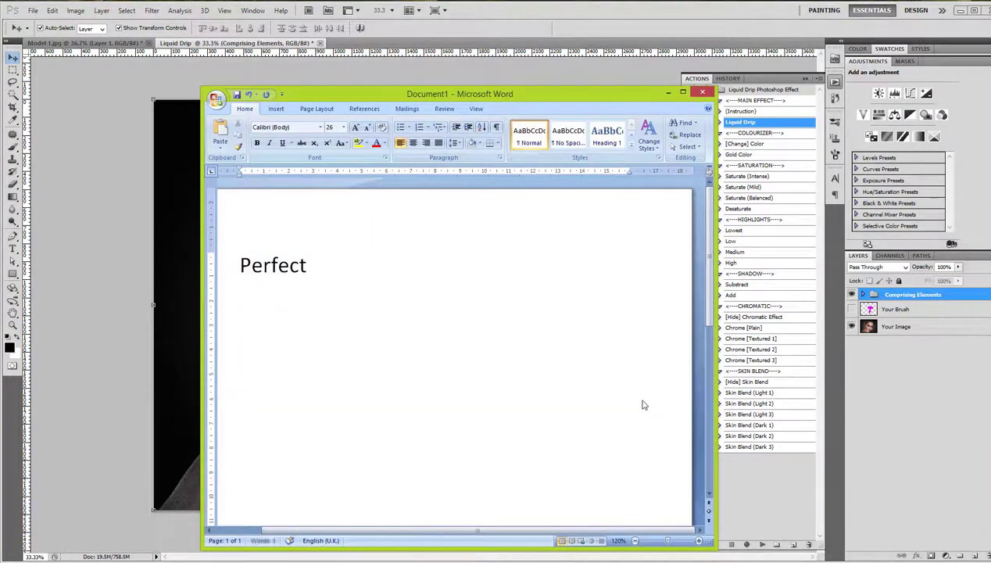
{"action": "type", "text": "! Action has f"}
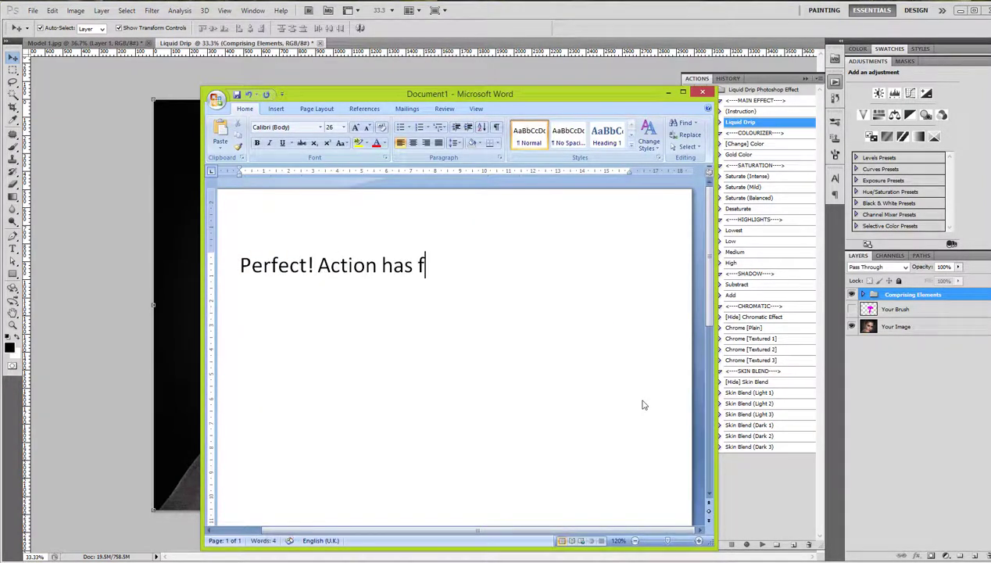
{"action": "type", "text": "jninished renderi"}
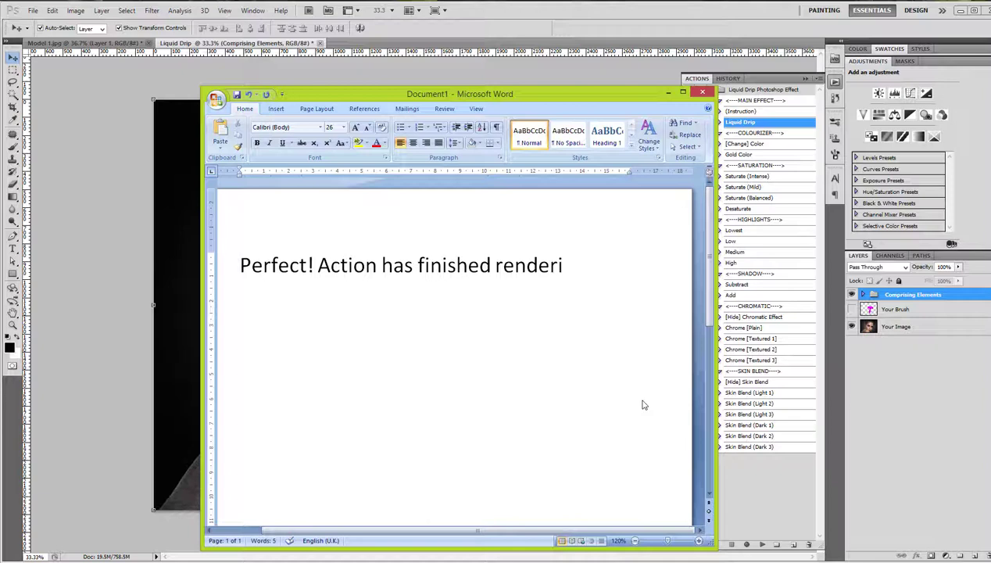
{"action": "type", "text": "ng. Creative LIQU"}
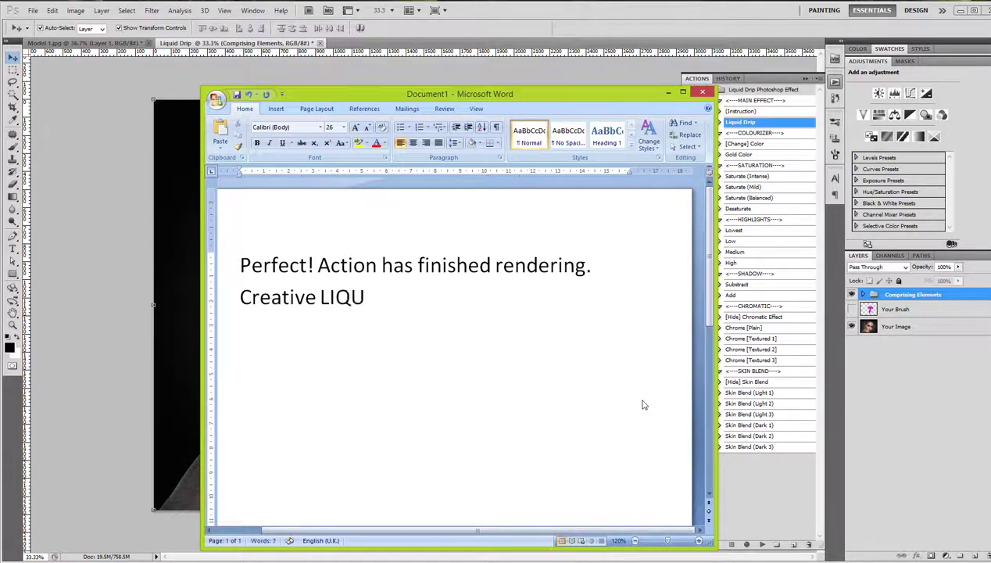
{"action": "type", "text": "ID DRIP has never been th"}
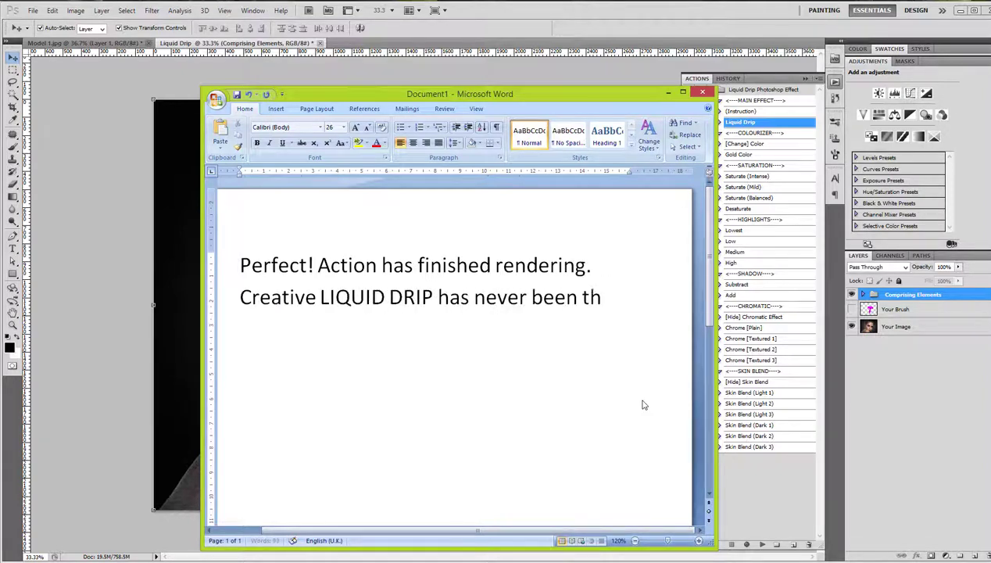
{"action": "type", "text": "is easy."}
{"action": "type", "text": " Final"}
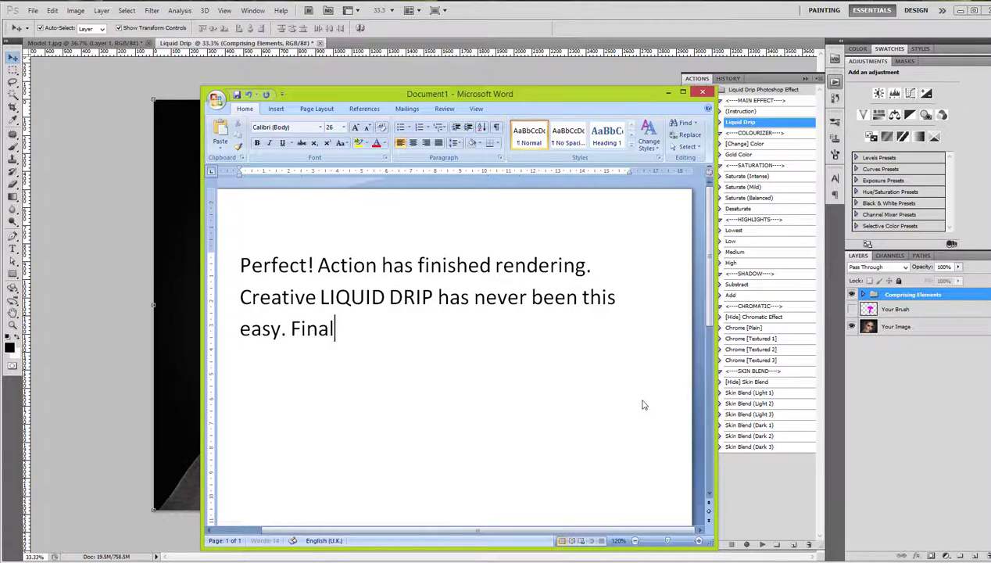
{"action": "type", "text": " result isphoto-"}
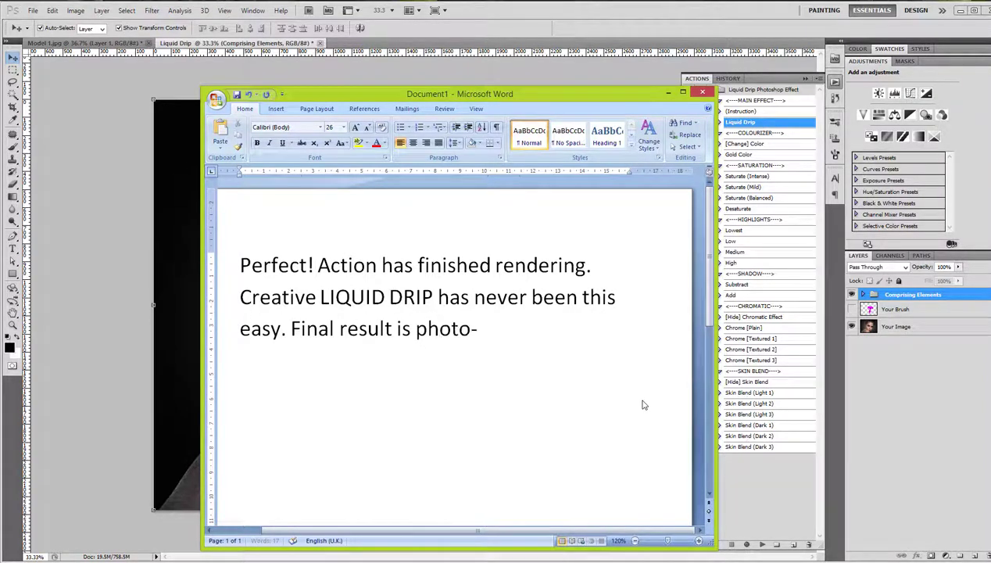
{"action": "type", "text": "realistic and breath-"}
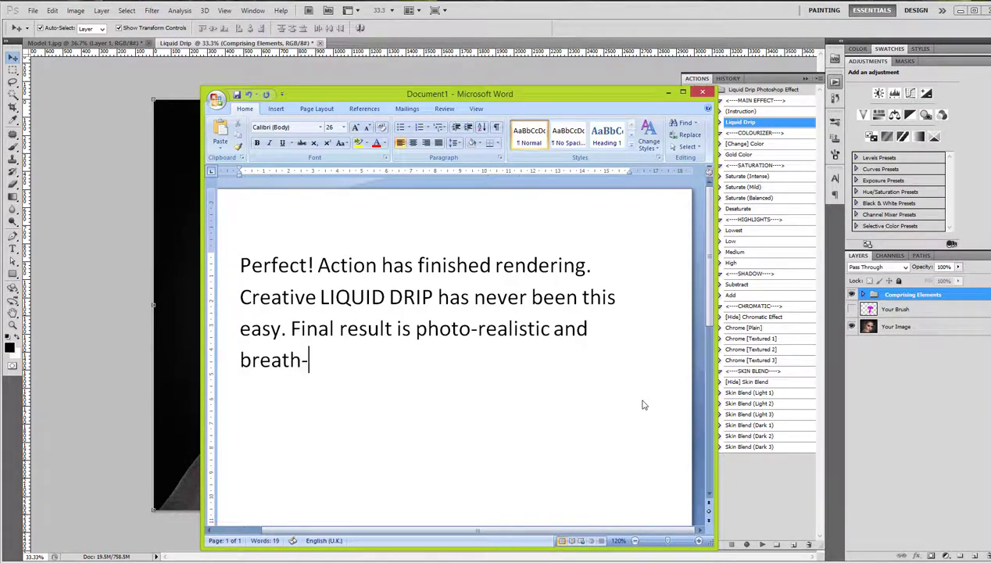
{"action": "type", "text": "taking"}
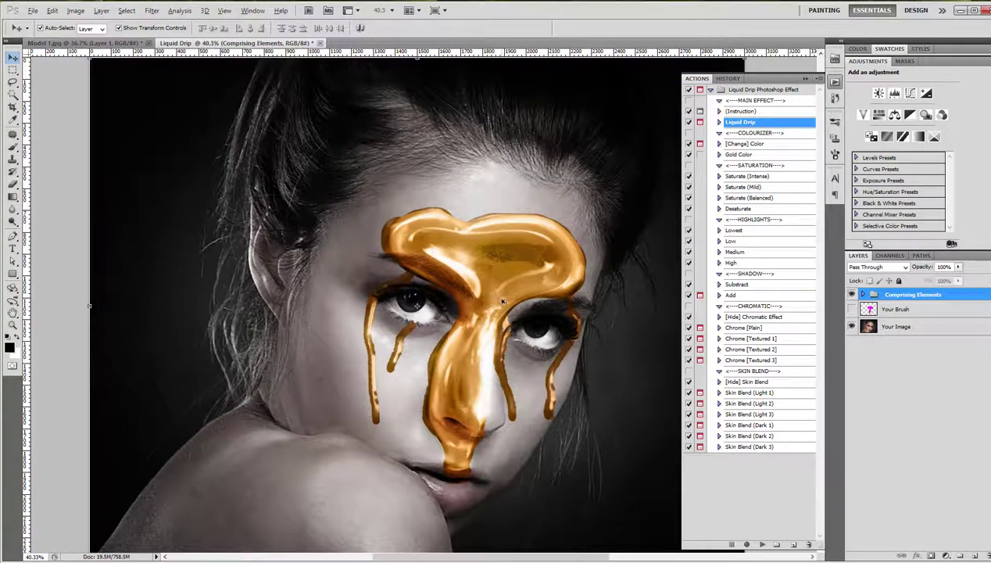
{"action": "left_click", "coordinate": [852, 295]}
{"action": "key", "text": "ctrl+0"}
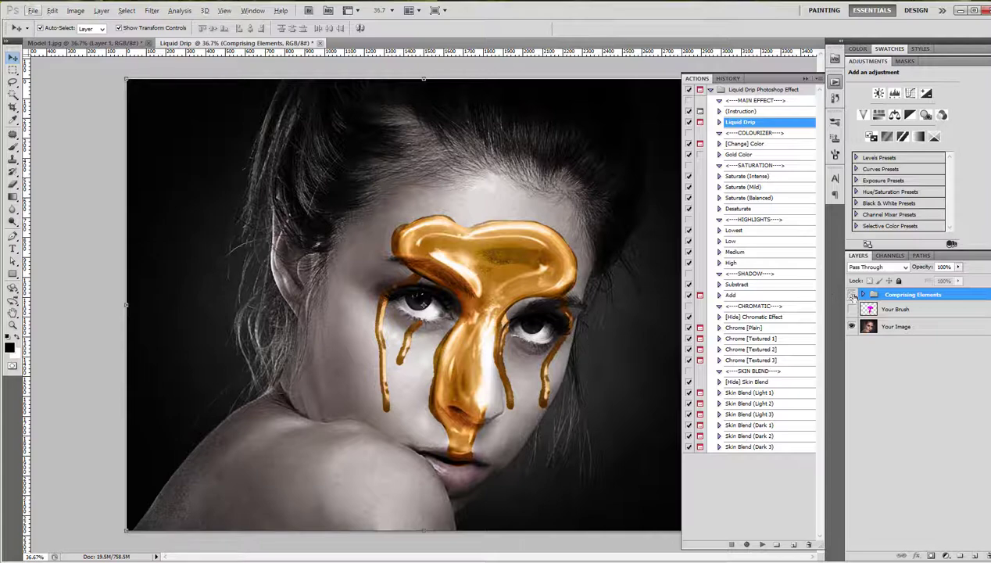
{"action": "left_click", "coordinate": [851, 295]}
{"action": "key", "text": "ctrl+a"}
Note the easy colour change, then run [Change] Color and set the drip hue to orange (H 25).
{"action": "type", "text": "You"}
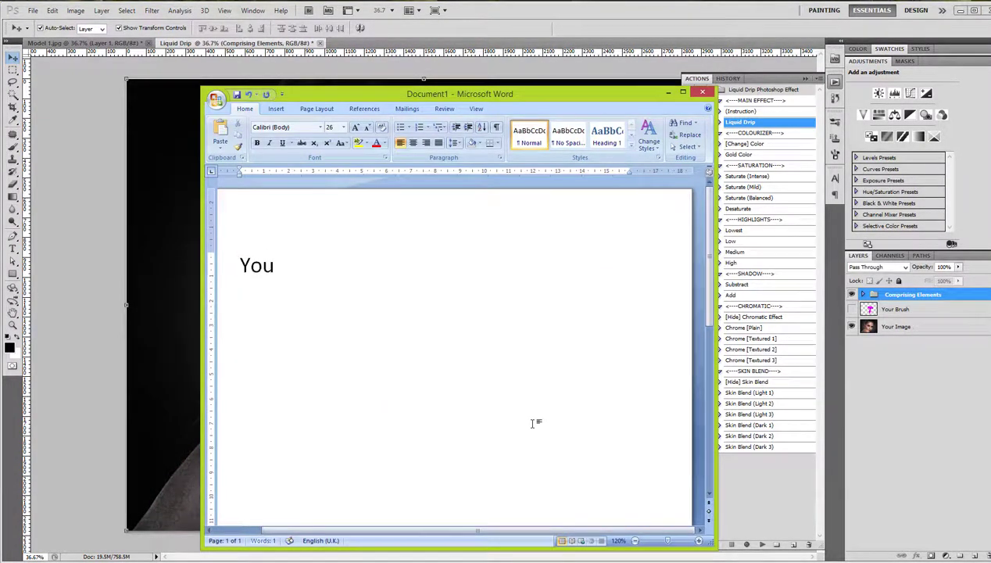
{"action": "type", "text": " can easily change the"}
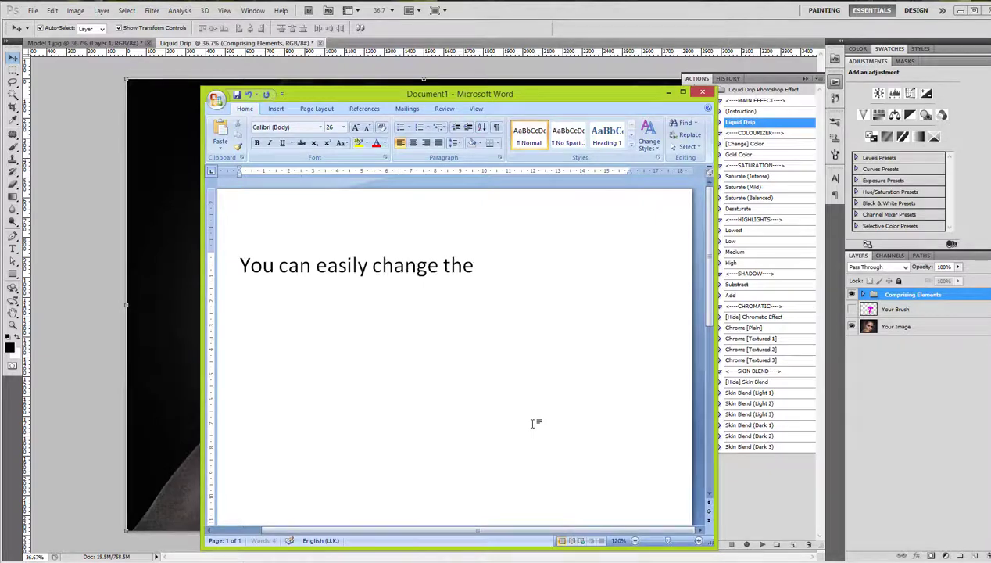
{"action": "type", "text": " color of the dr"}
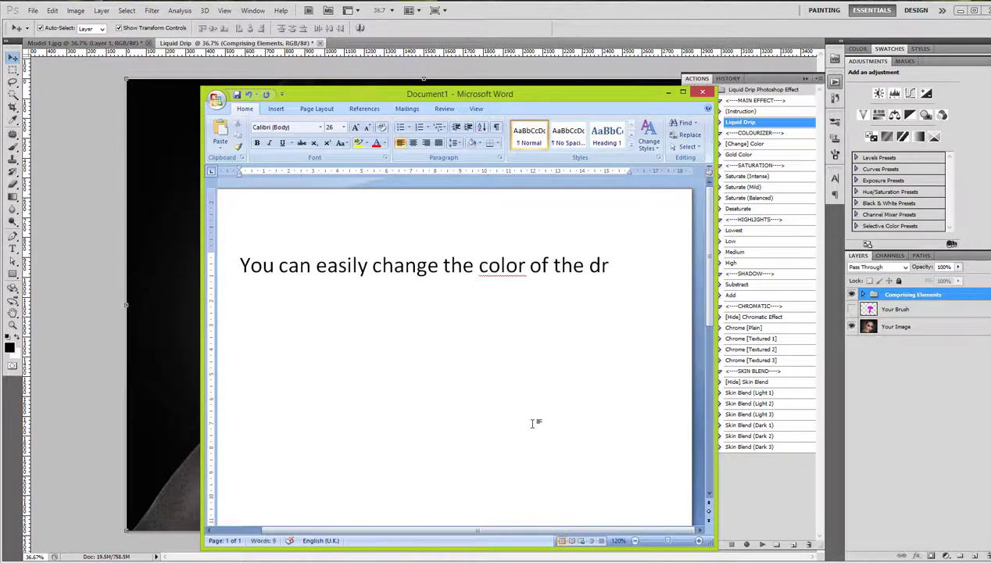
{"action": "type", "text": "ip"}
{"action": "left_click", "coordinate": [754, 145]}
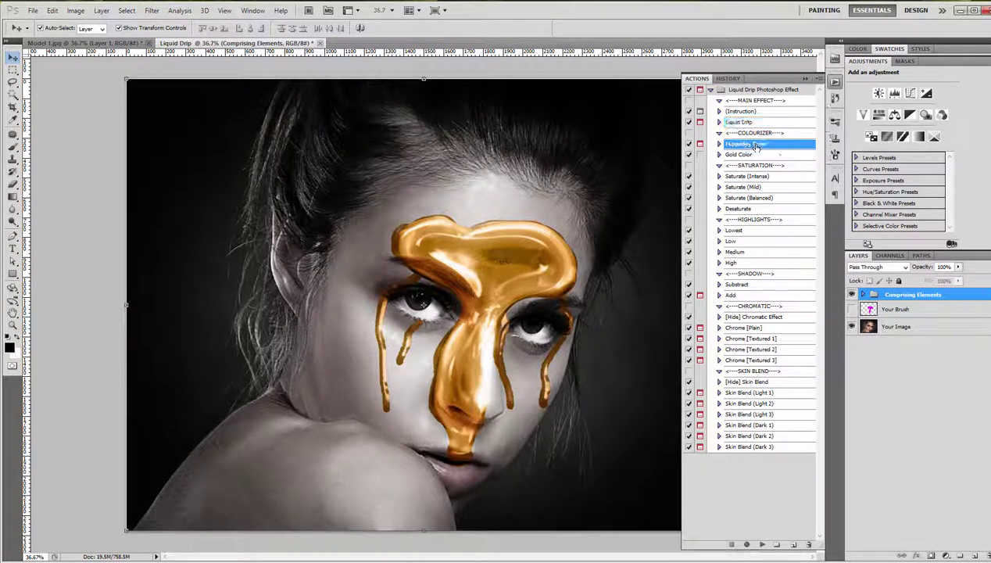
{"action": "left_click", "coordinate": [762, 544]}
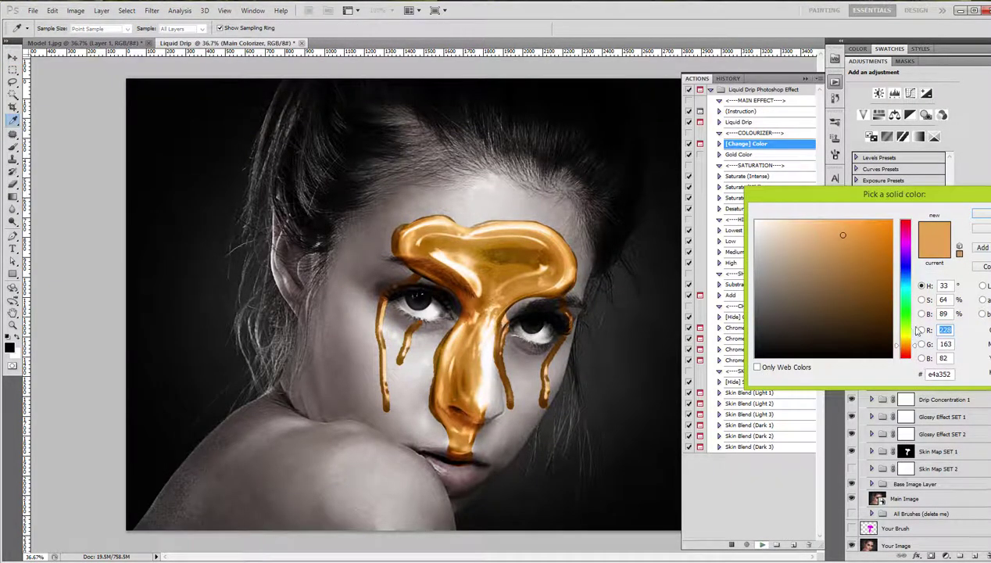
{"action": "left_click_drag", "start_coordinate": [917, 329], "coordinate": [914, 244]}
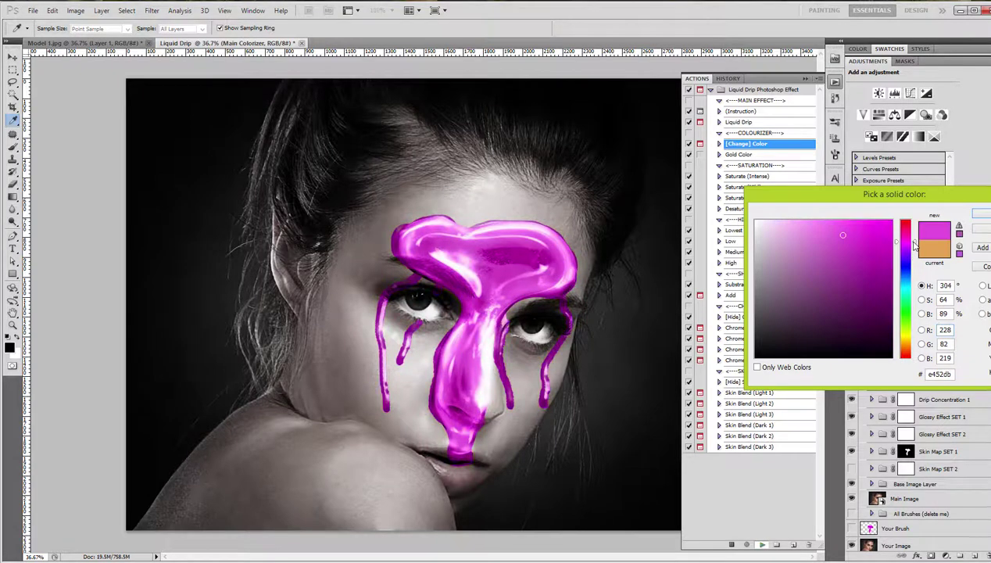
{"action": "left_click_drag", "start_coordinate": [910, 244], "coordinate": [917, 238]}
{"action": "left_click_drag", "start_coordinate": [918, 241], "coordinate": [917, 353]}
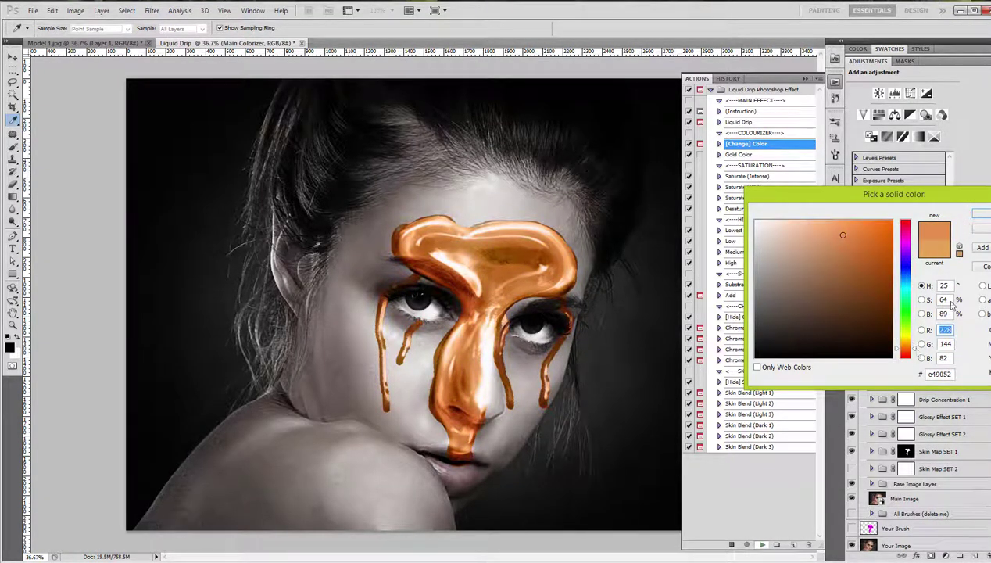
{"action": "left_click", "coordinate": [980, 214]}
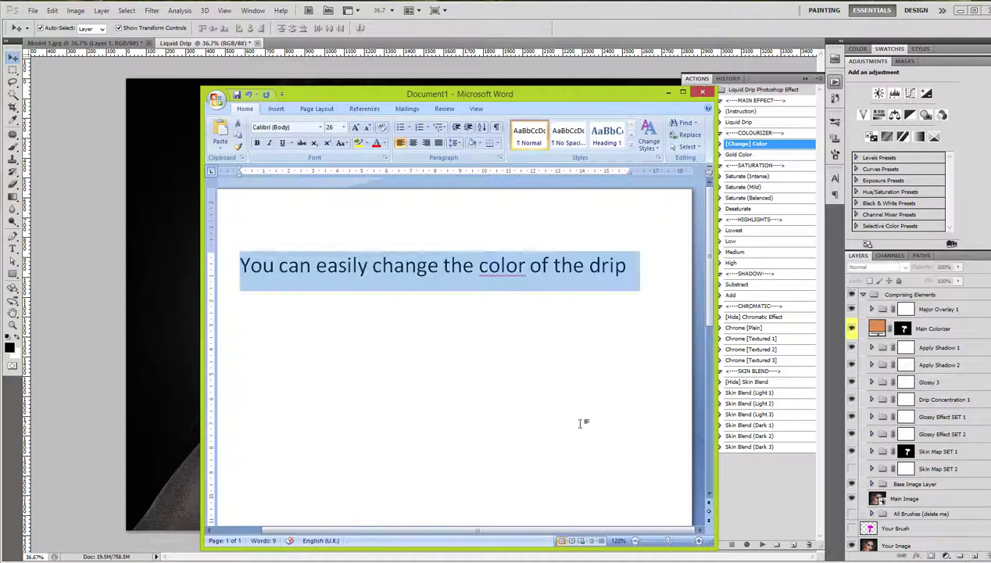
Note the chromatic skin blend and apply the Chrome [Textured 1] effect.
{"action": "type", "text": "You"}
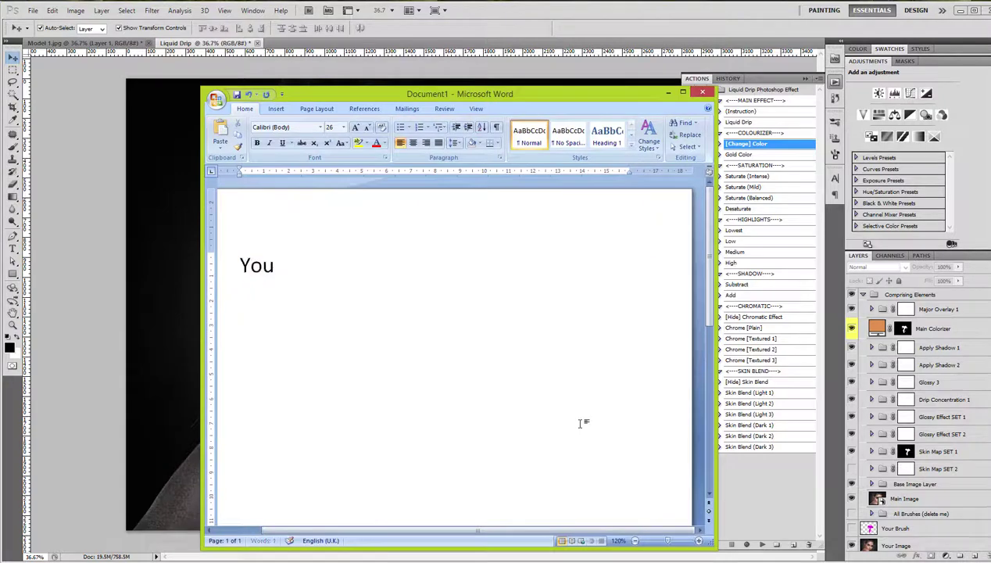
{"action": "type", "text": " can easily apply chromatic"}
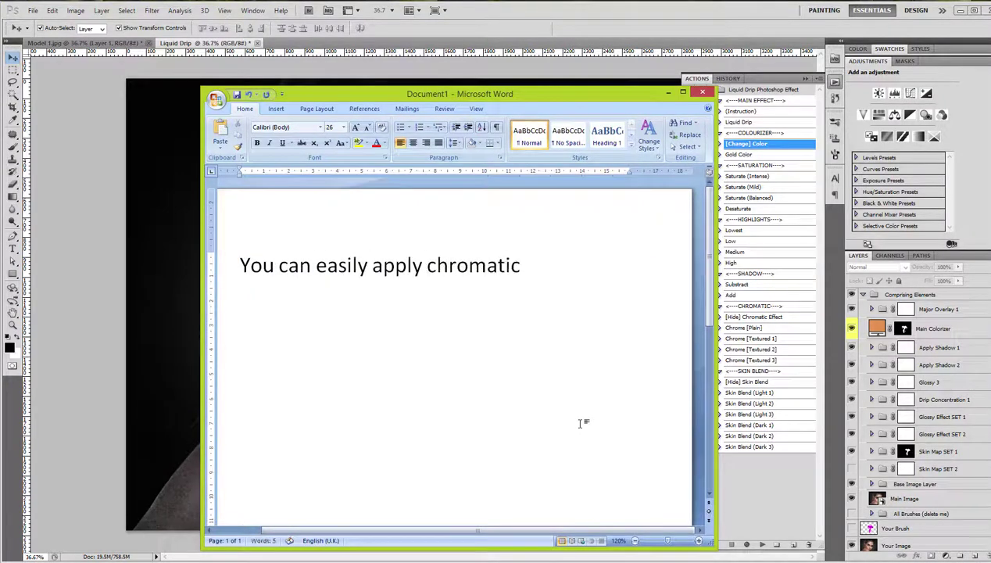
{"action": "type", "text": " skin blend"}
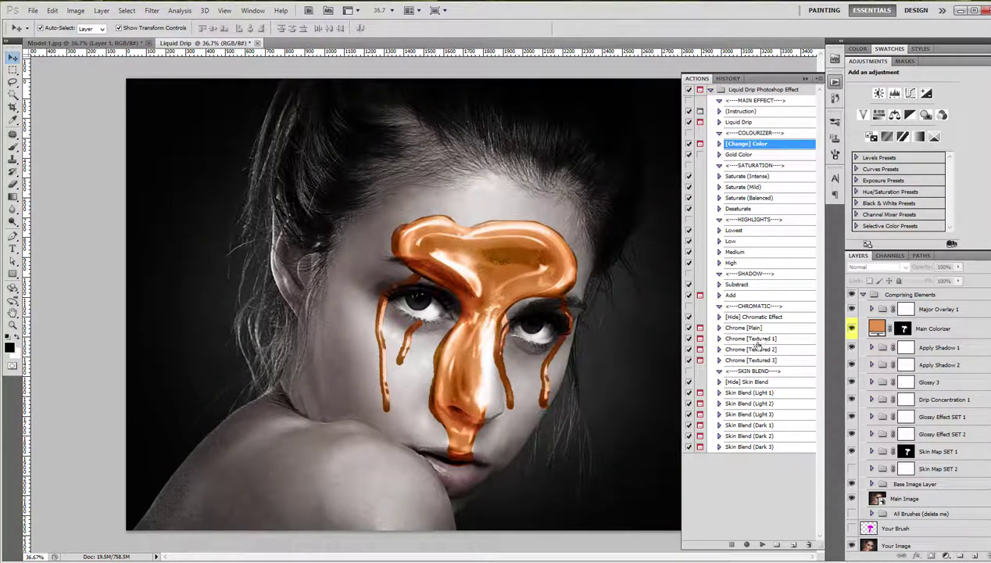
{"action": "left_click", "coordinate": [754, 338]}
{"action": "left_click", "coordinate": [762, 544]}
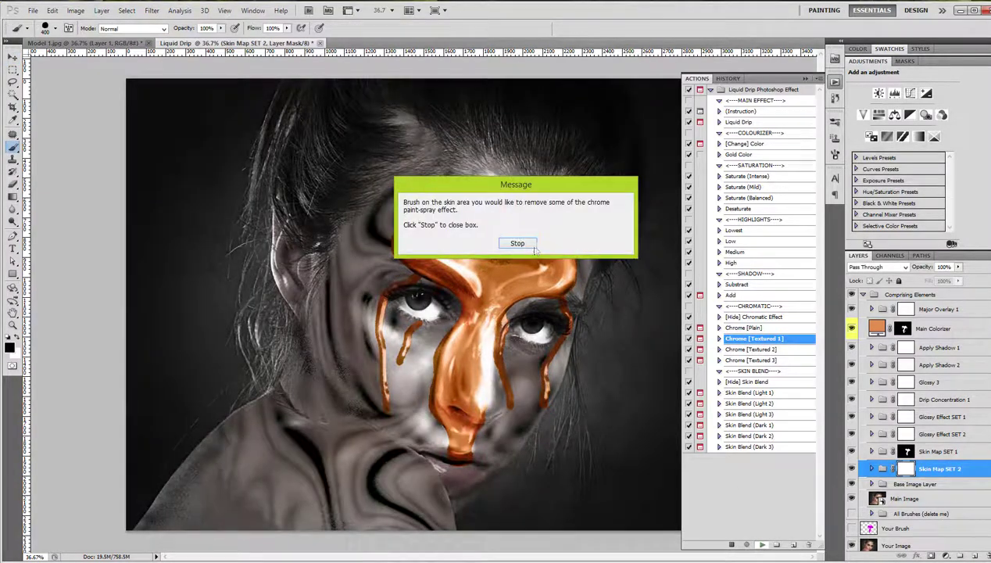
{"action": "left_click", "coordinate": [517, 243]}
{"action": "key", "text": "ctrl+minus"}
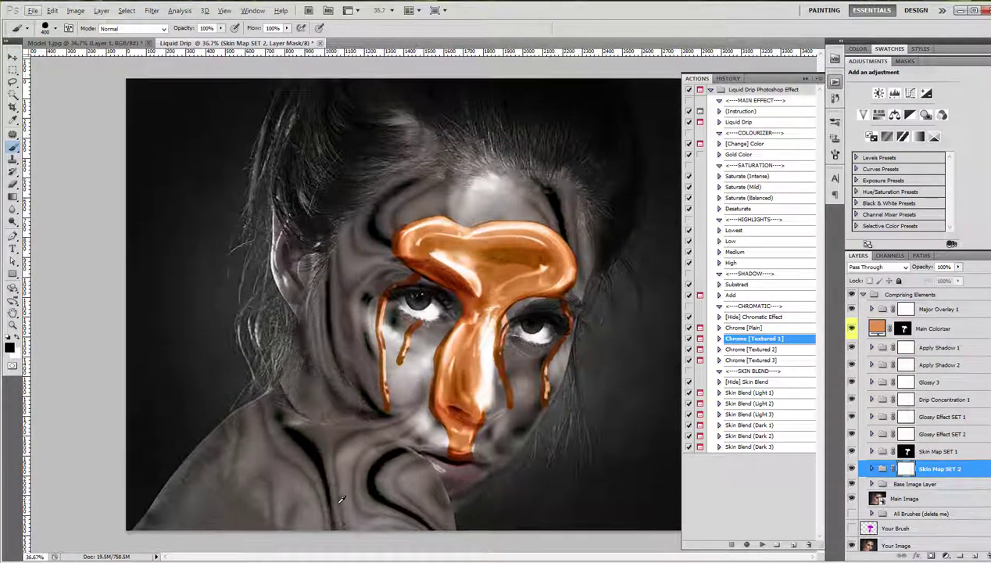
Note how to remove the chrome, then enlarge the brush and paint it off the shoulder.
{"action": "type", "text": "."}
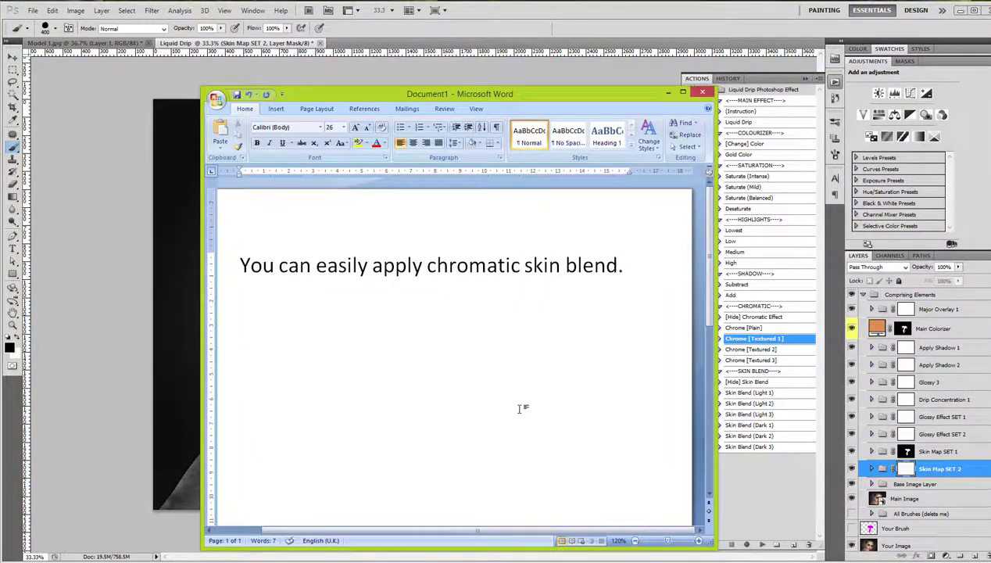
{"action": "key", "text": "Return"}
{"action": "type", "text": "You c"}
{"action": "type", "text": "ush on any"}
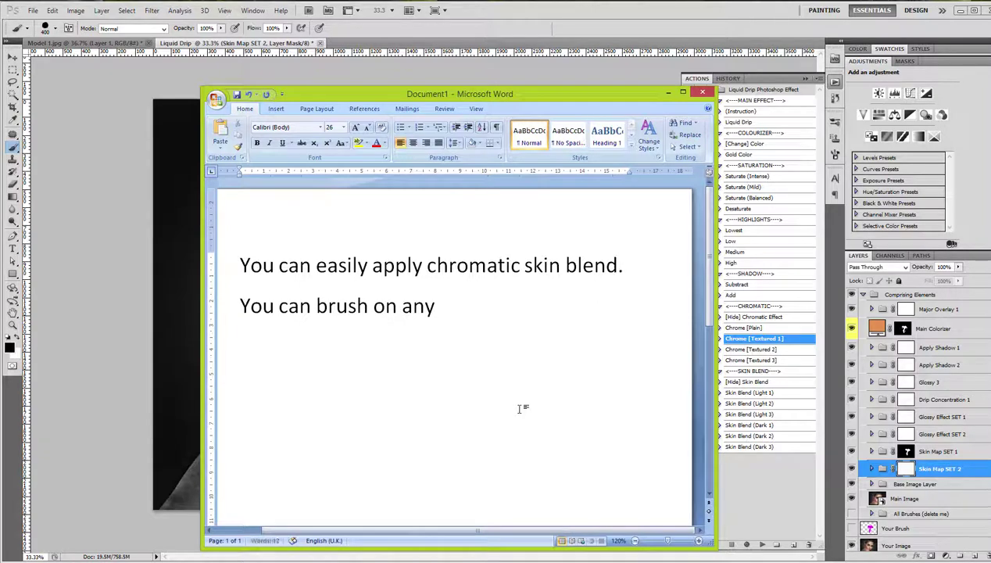
{"action": "type", "text": " p"}
{"action": "type", "text": "art of the "}
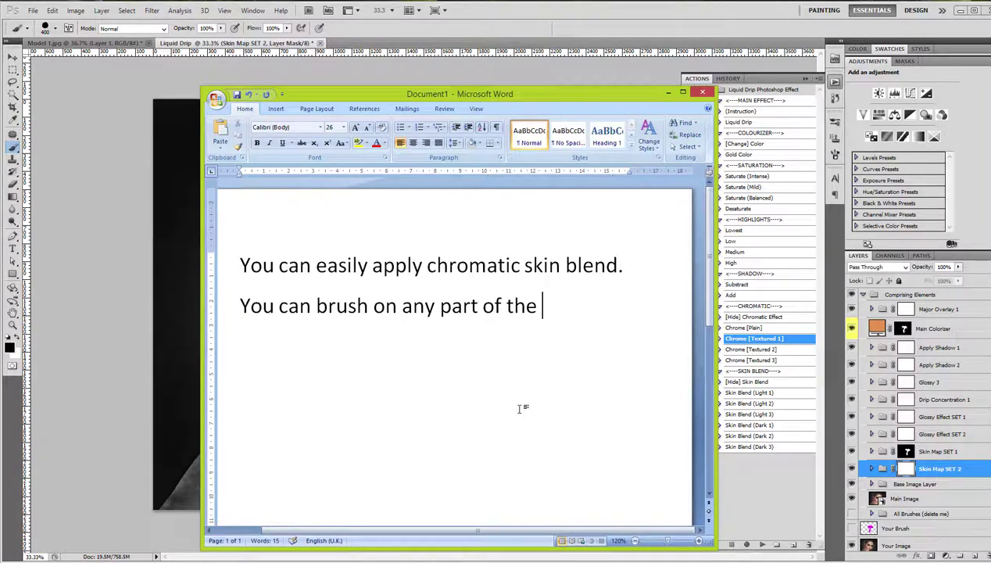
{"action": "type", "text": "image to"}
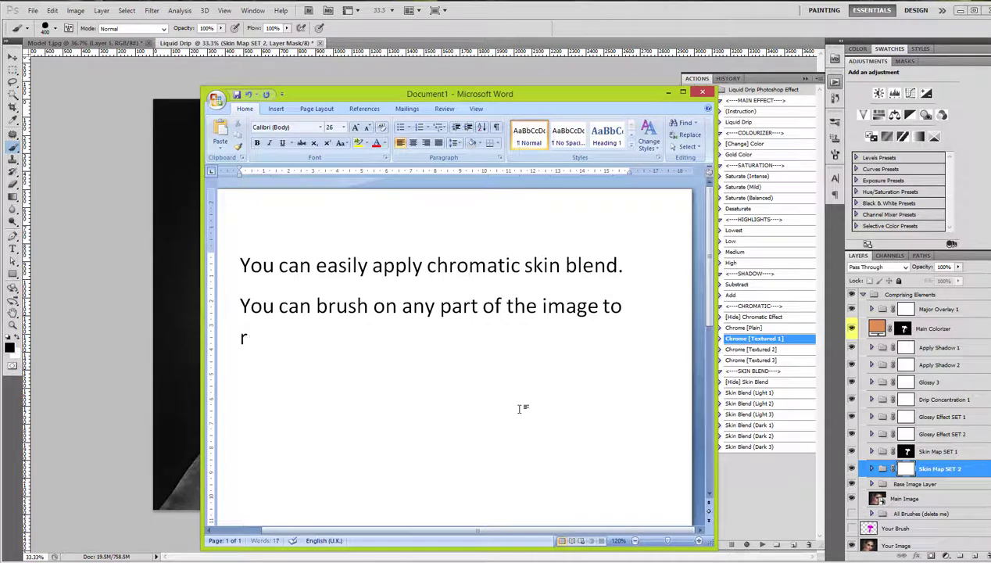
{"action": "type", "text": "emove the chrom"}
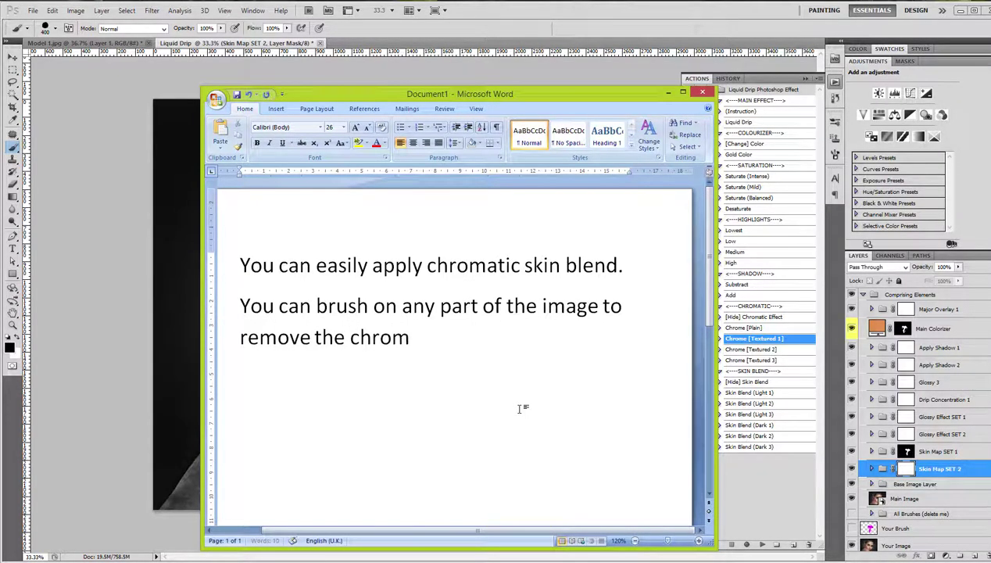
{"action": "type", "text": "atic skind"}
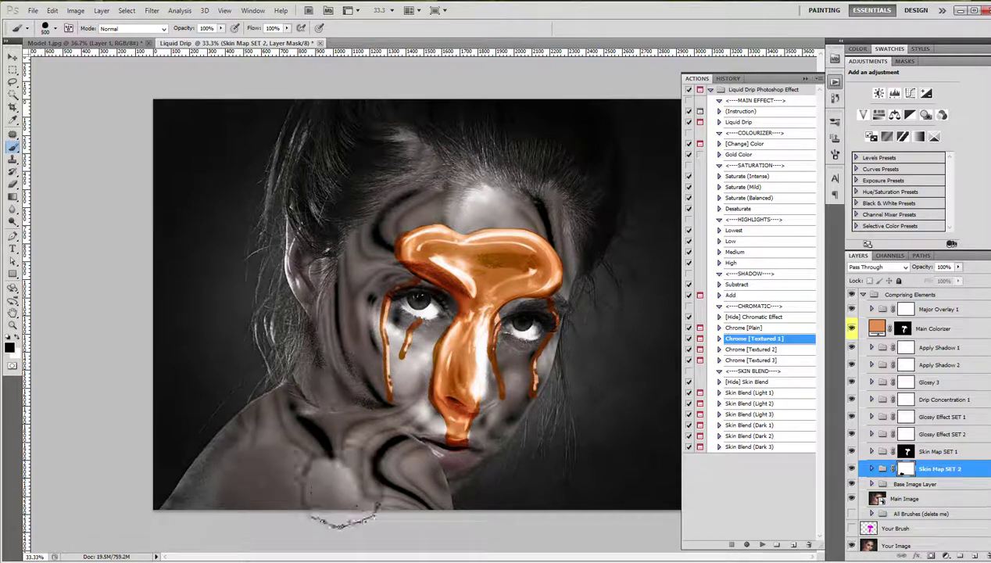
{"action": "key", "text": "bracketright"}
{"action": "key", "text": "bracketright"}
{"action": "key", "text": "bracketright"}
{"action": "left_click_drag", "start_coordinate": [406, 468], "coordinate": [281, 492]}
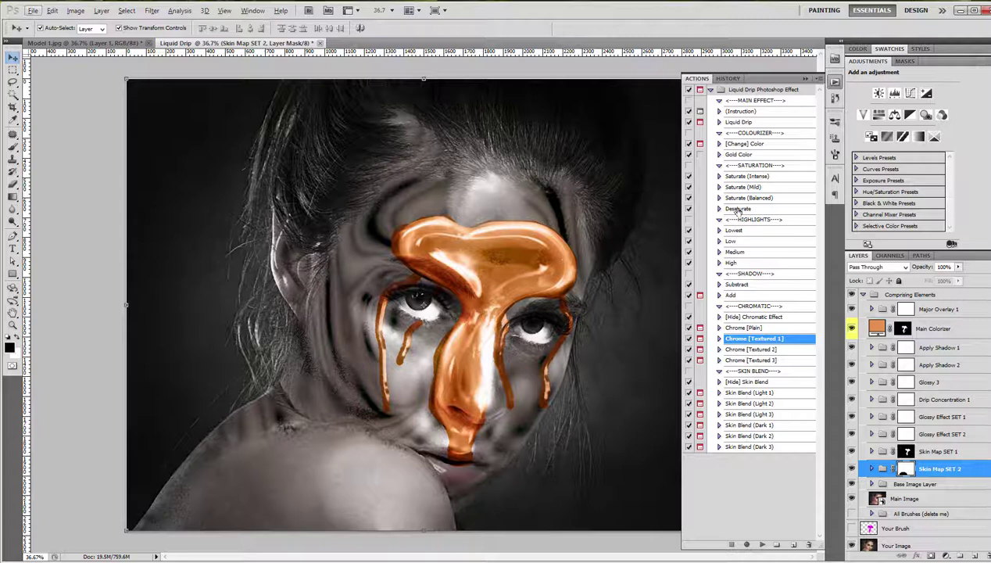
Desaturate the portrait and apply the Skin Blend (Dark 3) look.
{"action": "left_click", "coordinate": [737, 209]}
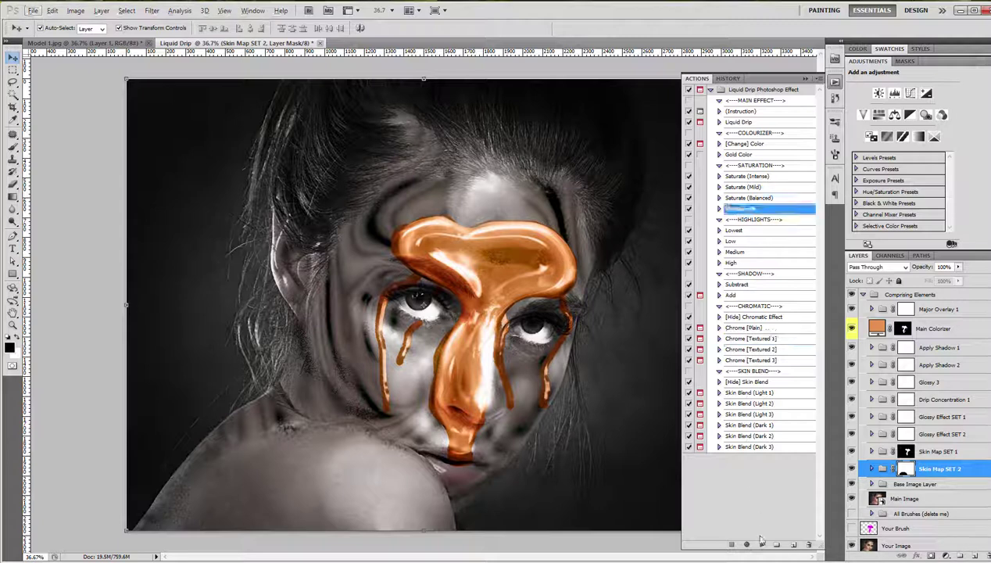
{"action": "left_click", "coordinate": [761, 545]}
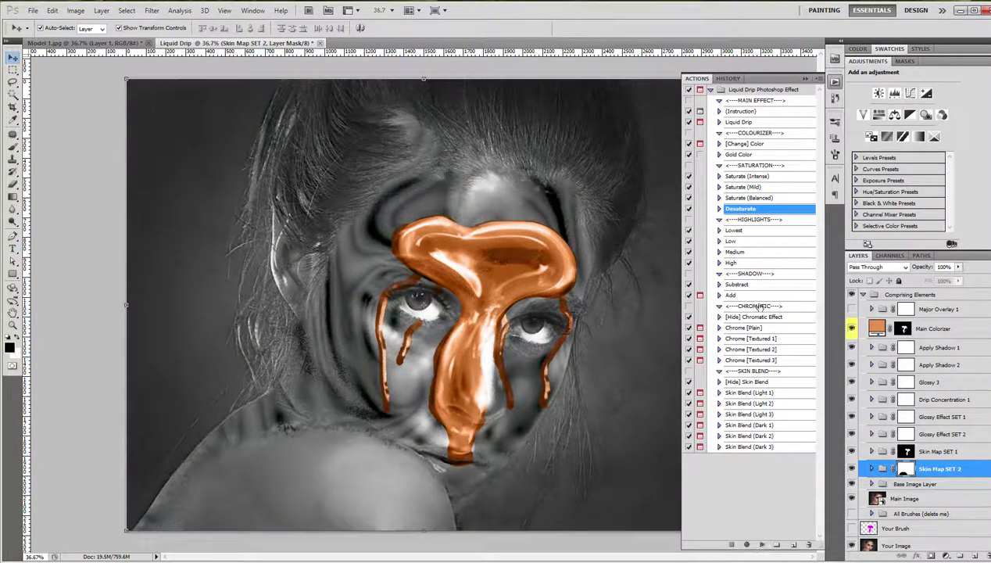
{"action": "left_click", "coordinate": [756, 178]}
{"action": "left_click", "coordinate": [755, 447]}
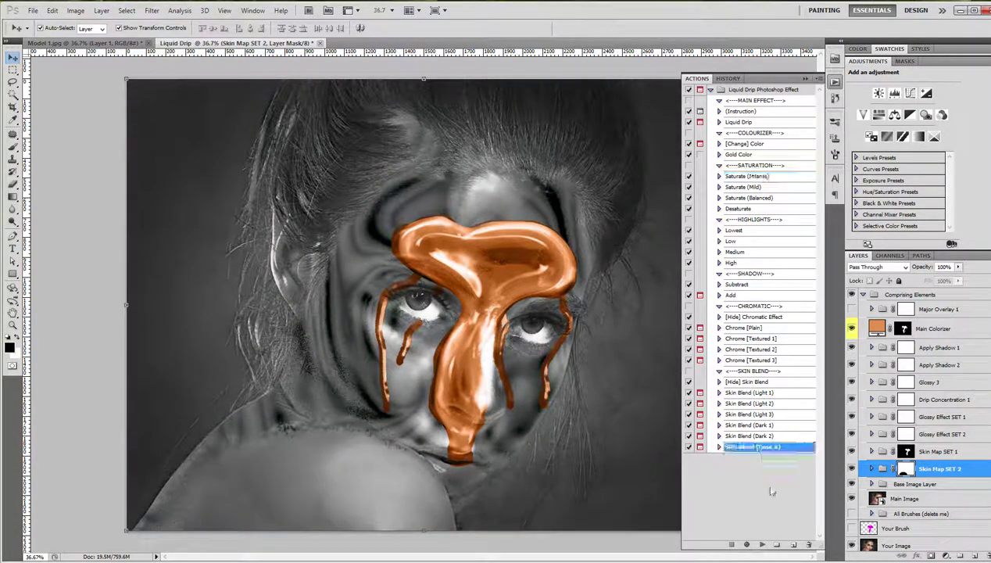
{"action": "left_click", "coordinate": [762, 545]}
{"action": "left_click", "coordinate": [532, 244]}
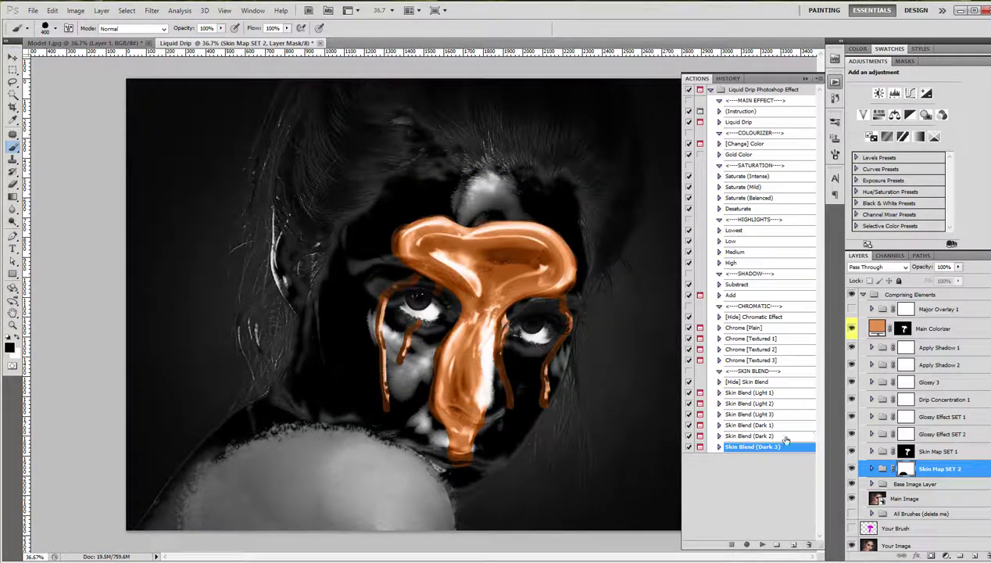
Try Skin Blend (Light 3) and (Dark 2), then disable the Skin Map SET 2 mask.
{"action": "left_click", "coordinate": [764, 414]}
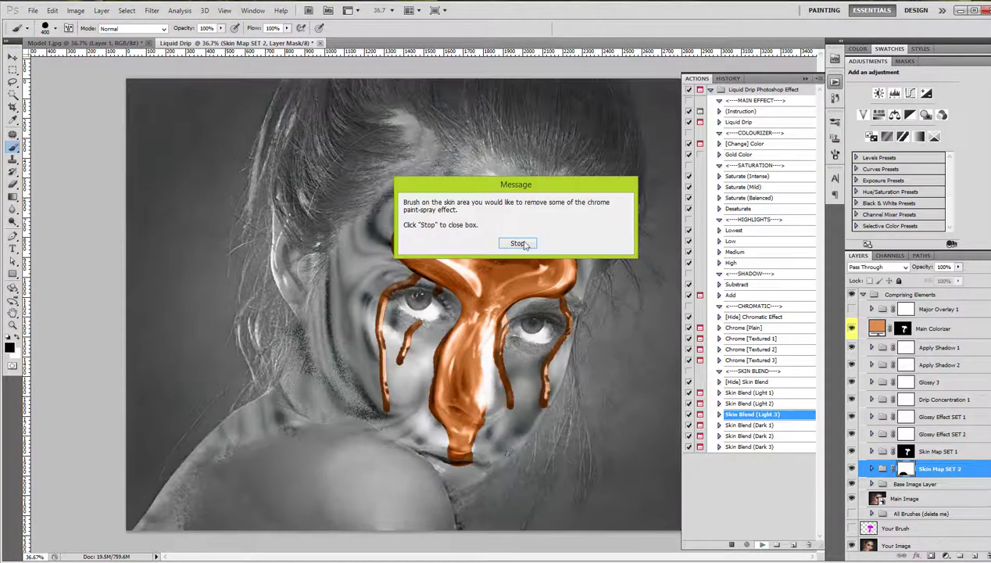
{"action": "left_click", "coordinate": [523, 243]}
{"action": "left_click", "coordinate": [747, 435]}
{"action": "left_click", "coordinate": [762, 544]}
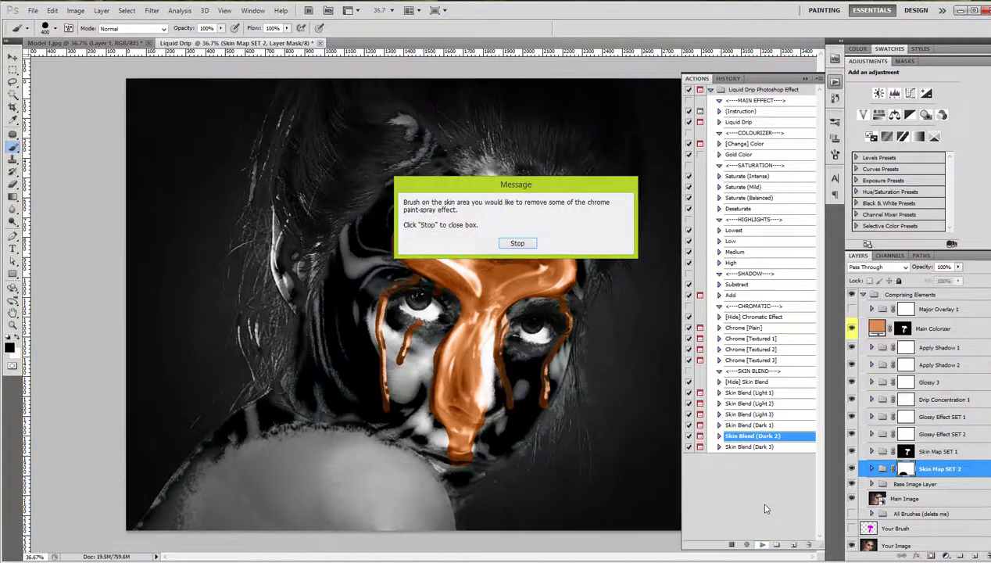
{"action": "left_click", "coordinate": [516, 240]}
{"action": "right_click", "coordinate": [899, 469]}
{"action": "left_click", "coordinate": [914, 365]}
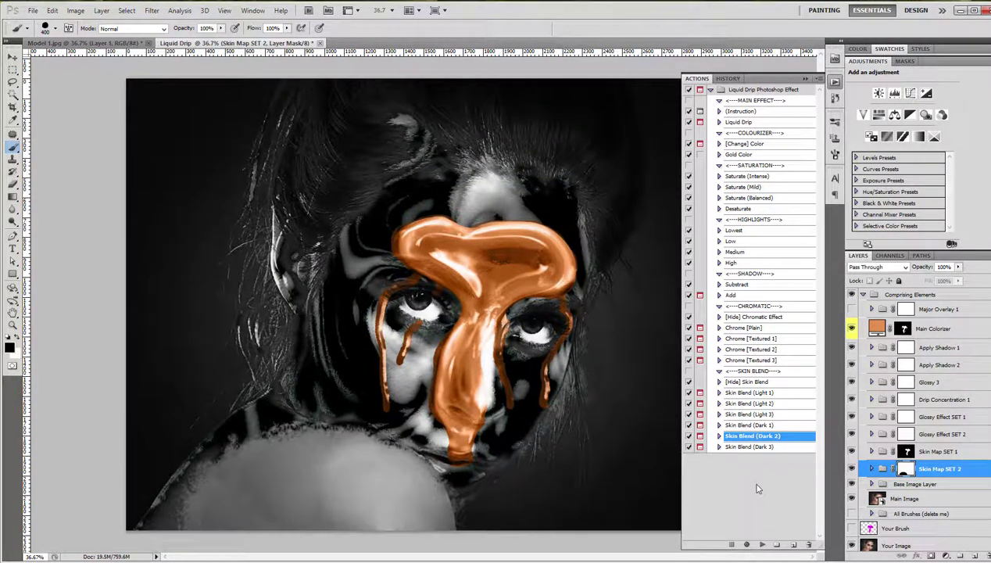
Apply Skin Blend (Dark 1), then Saturate (Intense) to the chrome-painted skin.
{"action": "left_click", "coordinate": [763, 415]}
{"action": "left_click", "coordinate": [768, 425]}
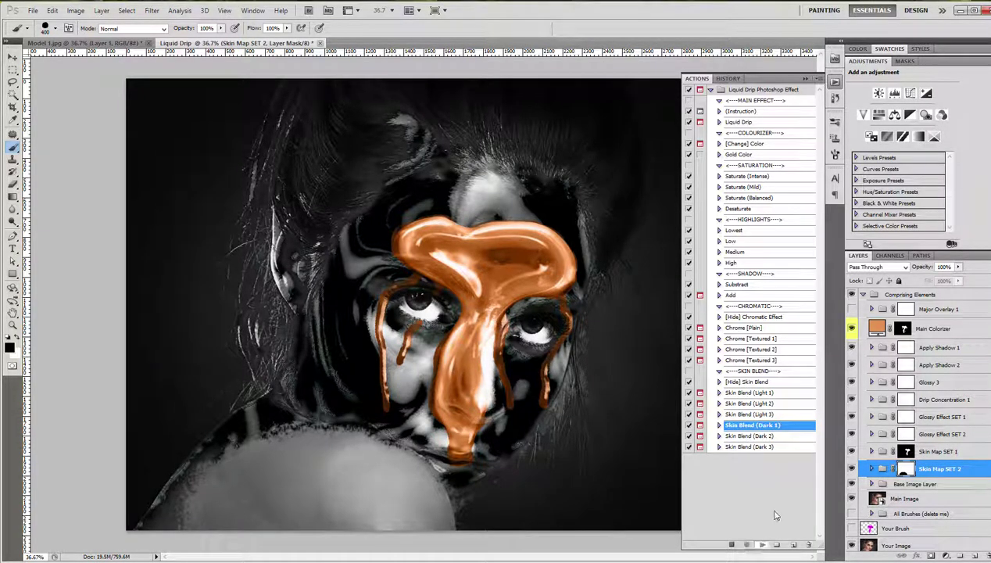
{"action": "left_click", "coordinate": [762, 544]}
{"action": "left_click", "coordinate": [517, 244]}
{"action": "left_click", "coordinate": [750, 176]}
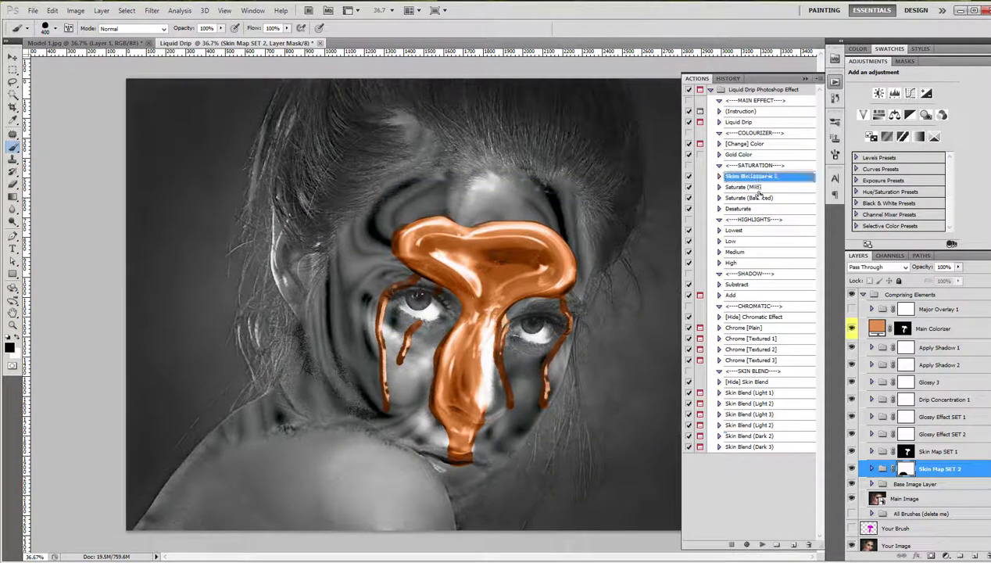
{"action": "left_click", "coordinate": [762, 544]}
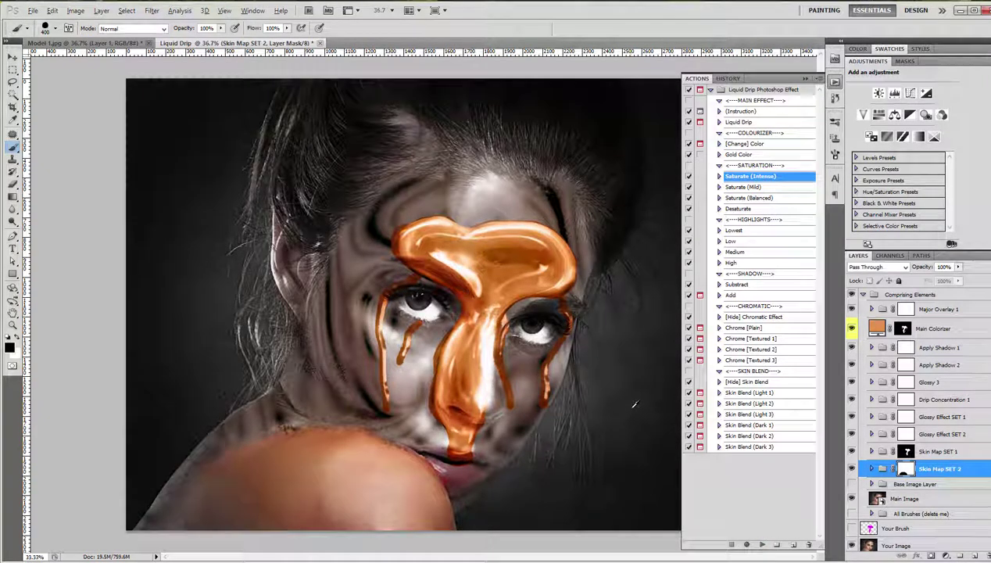
Note 'Very easy to customize', collapse Comprising Elements, then note 'Let's use another image :-)'.
{"action": "type", "text": "Ve"}
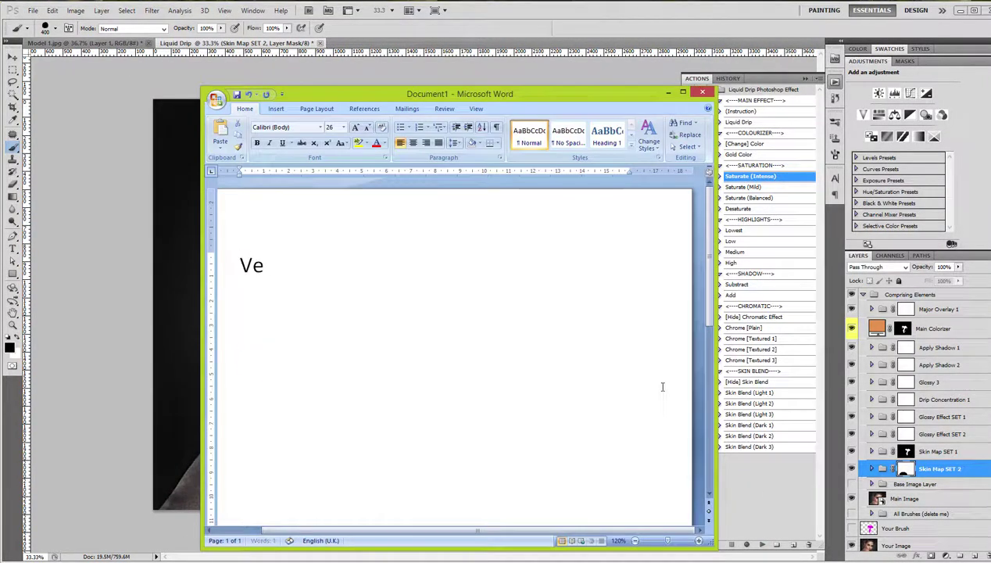
{"action": "type", "text": "ry easy to custo"}
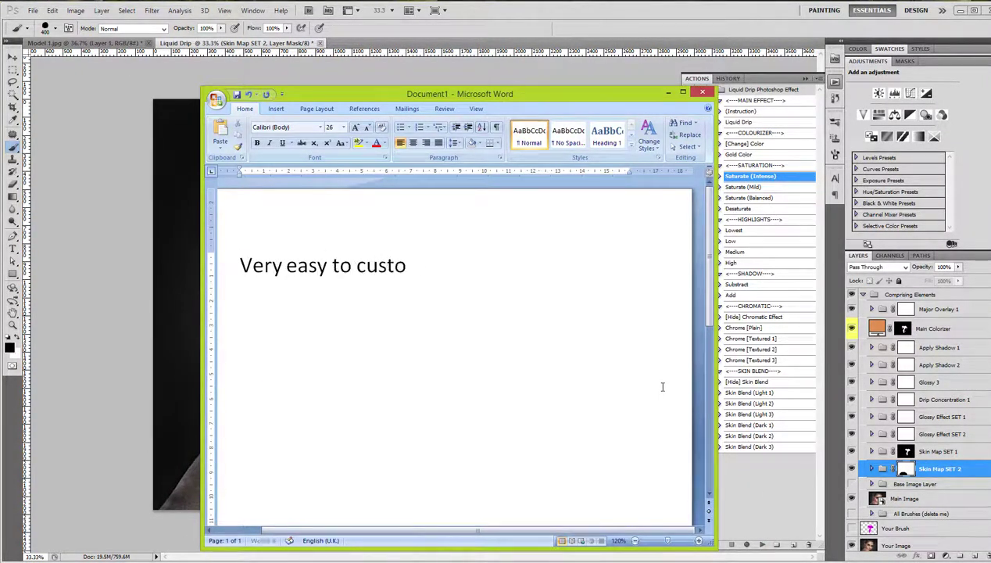
{"action": "type", "text": "mize"}
{"action": "left_click", "coordinate": [669, 93]}
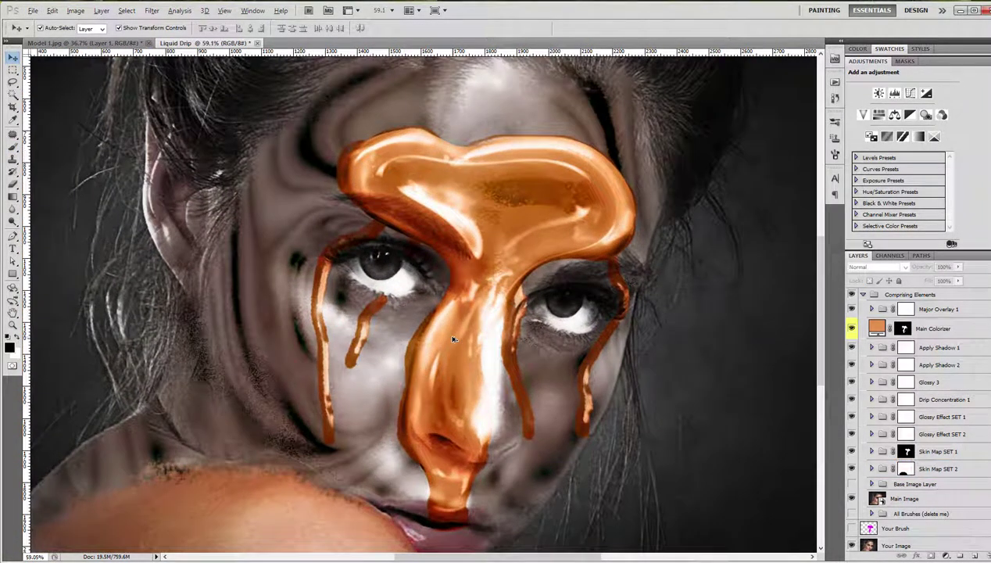
{"action": "scroll", "coordinate": [594, 345], "scroll_direction": "down", "scroll_amount": 2}
{"action": "left_click", "coordinate": [861, 294]}
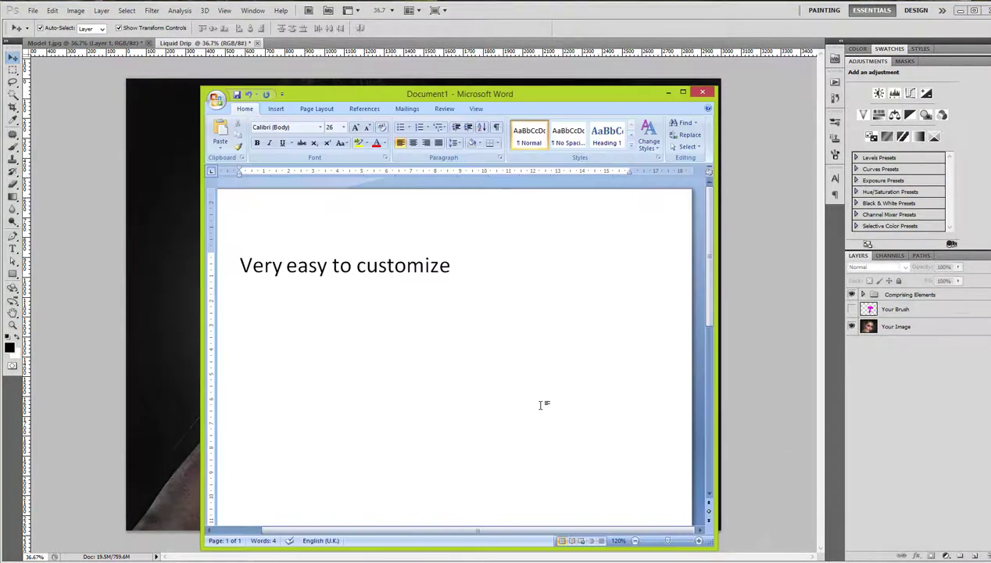
{"action": "type", "text": "Let's use an"}
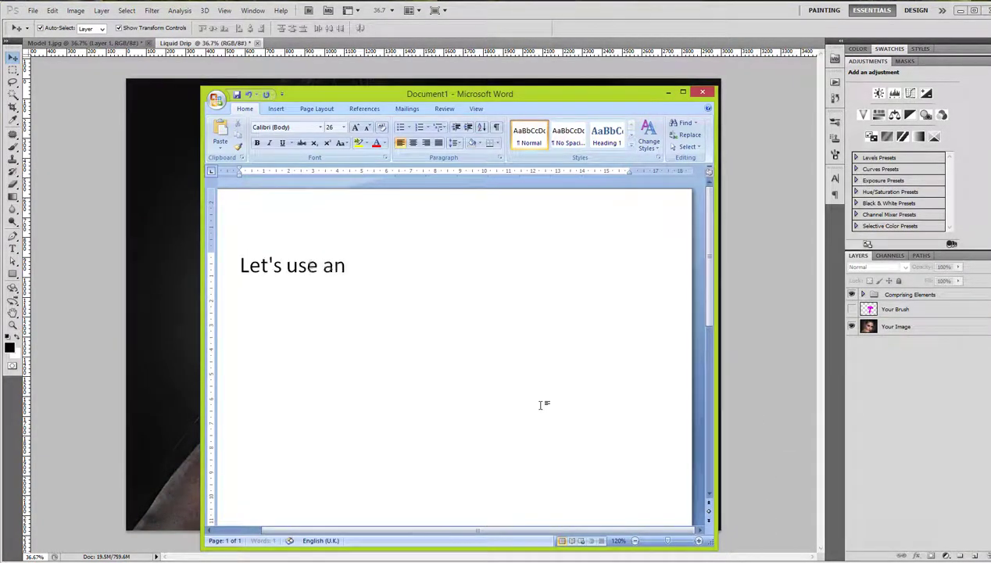
{"action": "type", "text": "other image :-"}
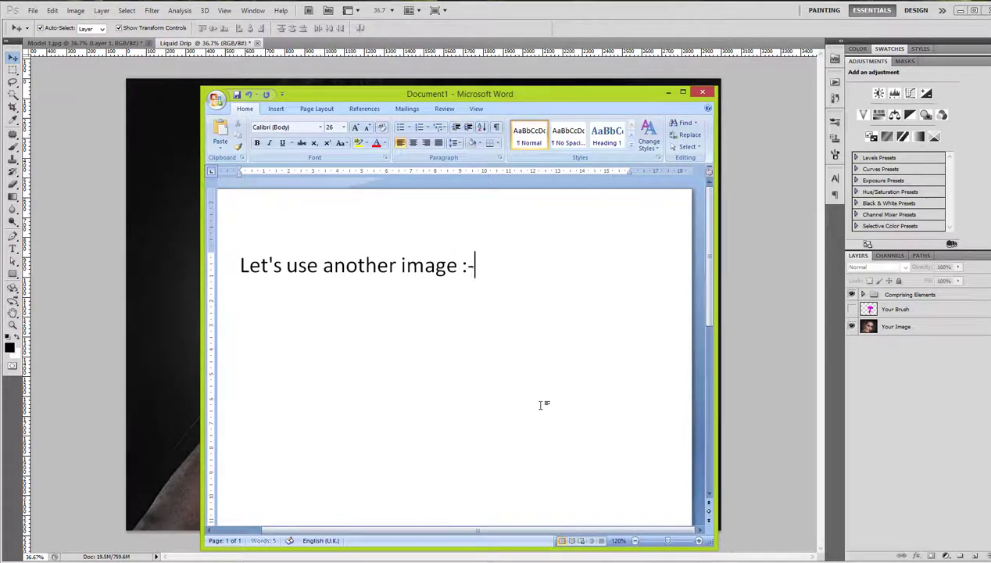
{"action": "type", "text": "0"}
{"action": "key", "text": "BackSpace"}
{"action": "type", "text": ")"}
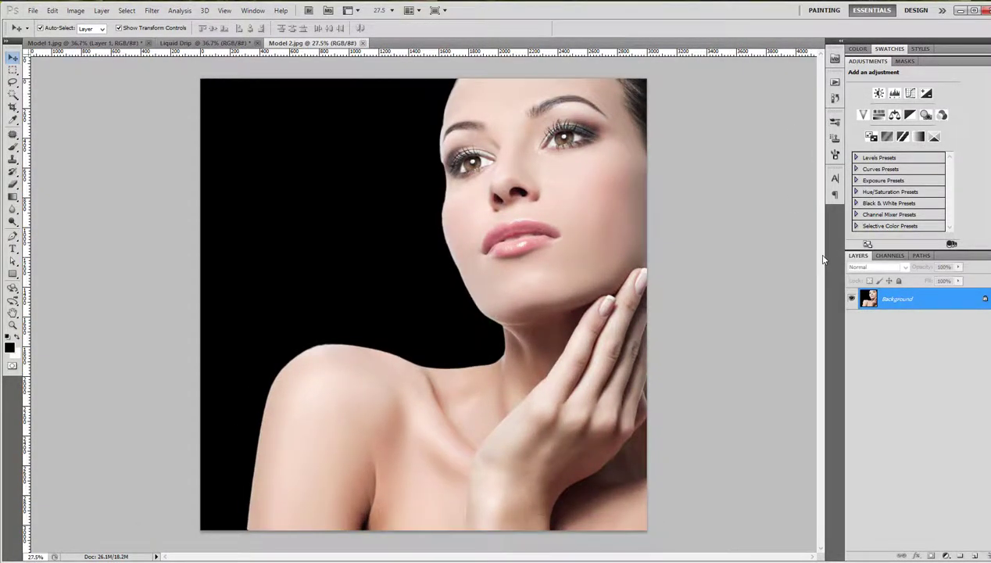
Add a new empty layer to Model 2 and run the (Instruction) action step.
{"action": "key", "text": "ctrl+shift+alt+n"}
{"action": "left_click", "coordinate": [834, 81]}
{"action": "left_click", "coordinate": [742, 111]}
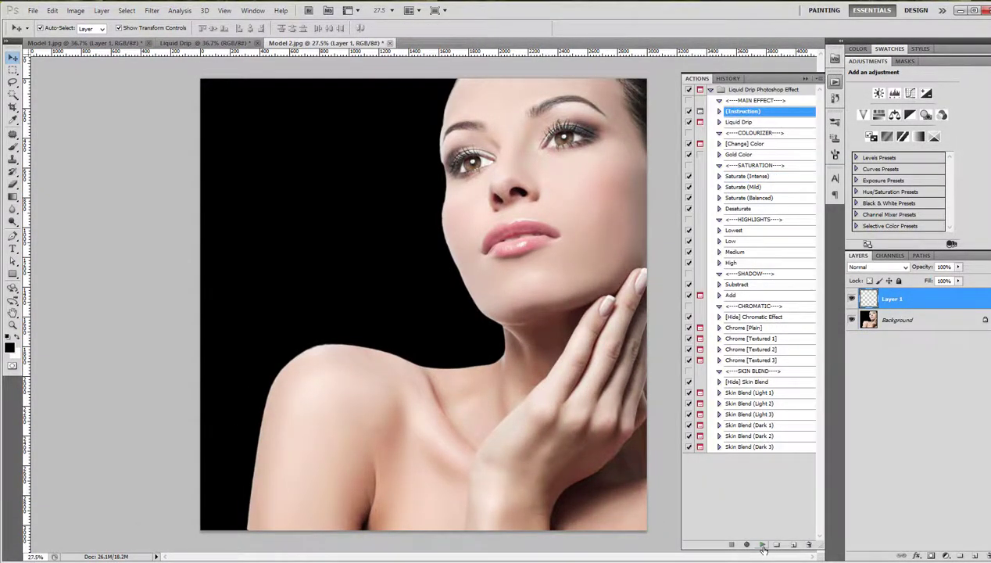
{"action": "left_click", "coordinate": [764, 547]}
{"action": "left_click", "coordinate": [539, 250]}
{"action": "left_click", "coordinate": [800, 81]}
{"action": "scroll", "coordinate": [513, 191], "scroll_direction": "up", "scroll_amount": 1}
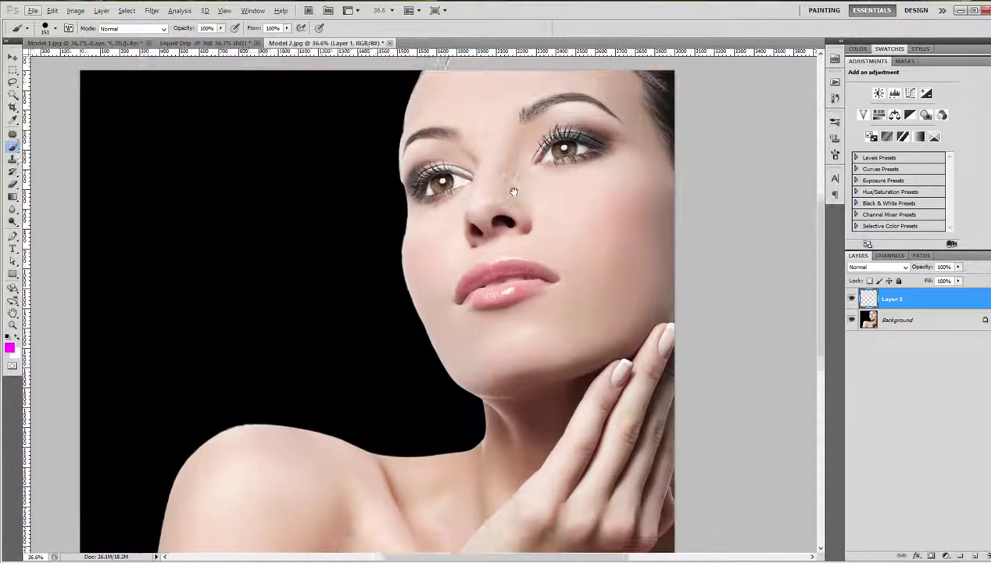
{"action": "scroll", "coordinate": [513, 191], "scroll_direction": "down", "scroll_amount": 1}
Paint magenta across the forehead and drips from both eyes, down the nose, lips and chin.
{"action": "mouse_move", "coordinate": [420, 149]}
{"action": "left_mouse_down"}
{"action": "mouse_move", "coordinate": [461, 169]}
{"action": "mouse_move", "coordinate": [418, 152]}
{"action": "mouse_move", "coordinate": [461, 129]}
{"action": "mouse_move", "coordinate": [523, 121]}
{"action": "mouse_move", "coordinate": [599, 153]}
{"action": "mouse_move", "coordinate": [527, 144]}
{"action": "mouse_move", "coordinate": [472, 162]}
{"action": "mouse_move", "coordinate": [462, 231]}
{"action": "mouse_move", "coordinate": [474, 272]}
{"action": "left_mouse_up"}
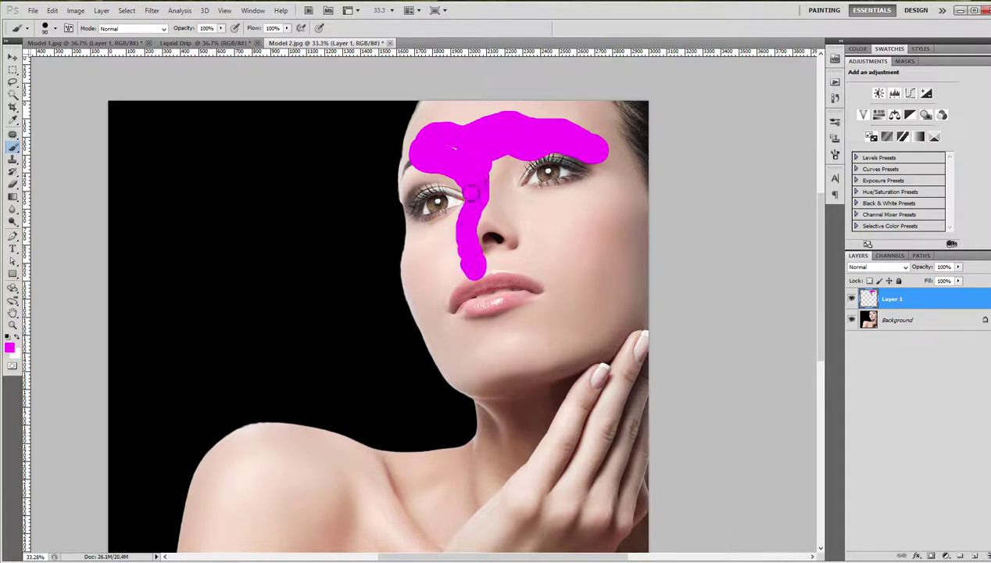
{"action": "left_click_drag", "start_coordinate": [471, 193], "coordinate": [414, 158]}
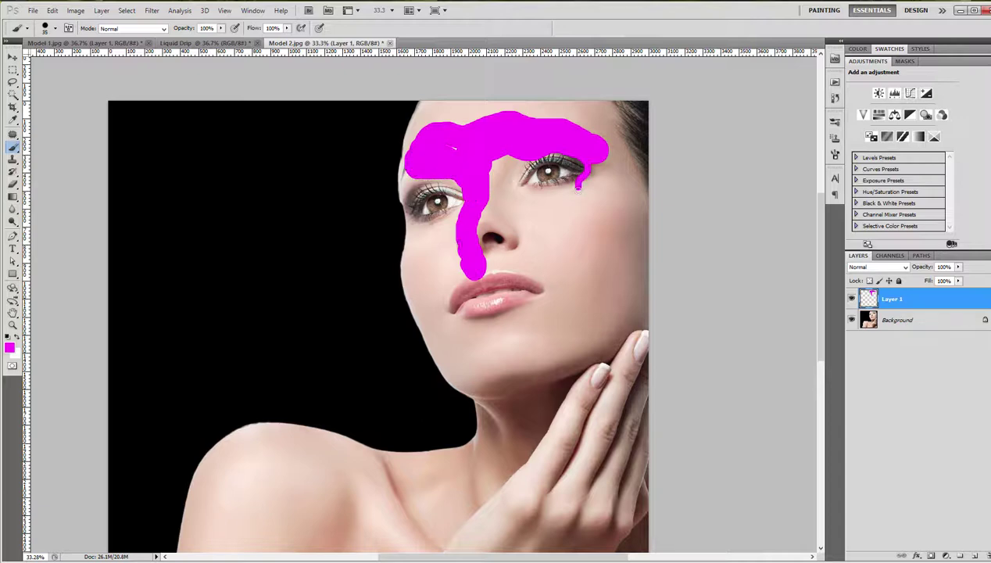
{"action": "left_click_drag", "start_coordinate": [578, 186], "coordinate": [581, 243]}
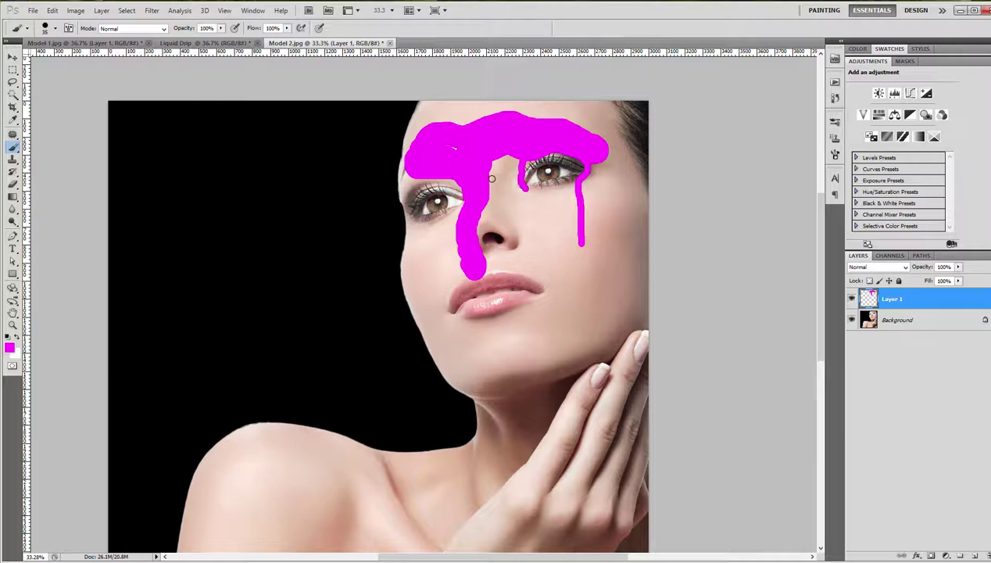
{"action": "left_click_drag", "start_coordinate": [492, 178], "coordinate": [510, 260]}
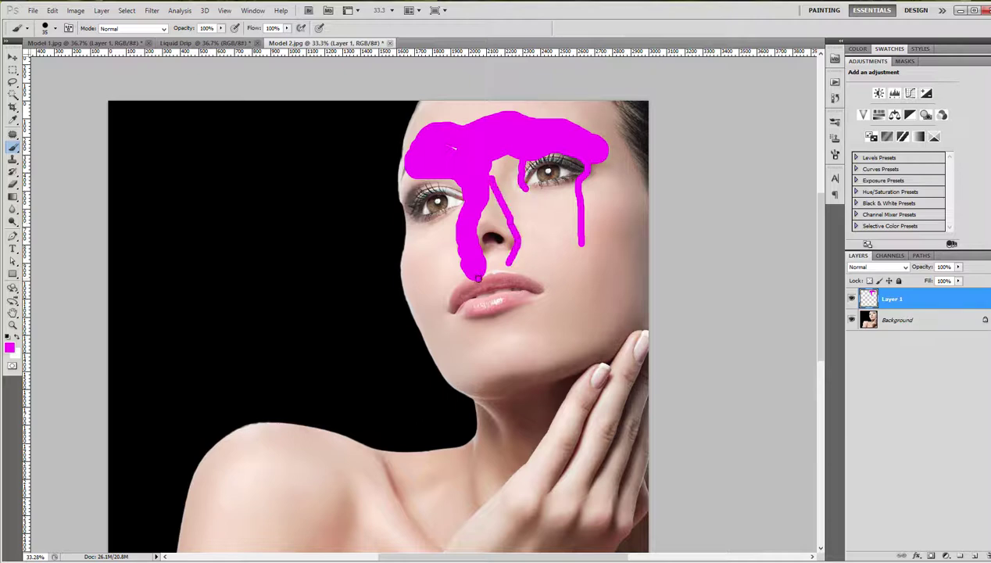
{"action": "left_click_drag", "start_coordinate": [471, 308], "coordinate": [479, 329]}
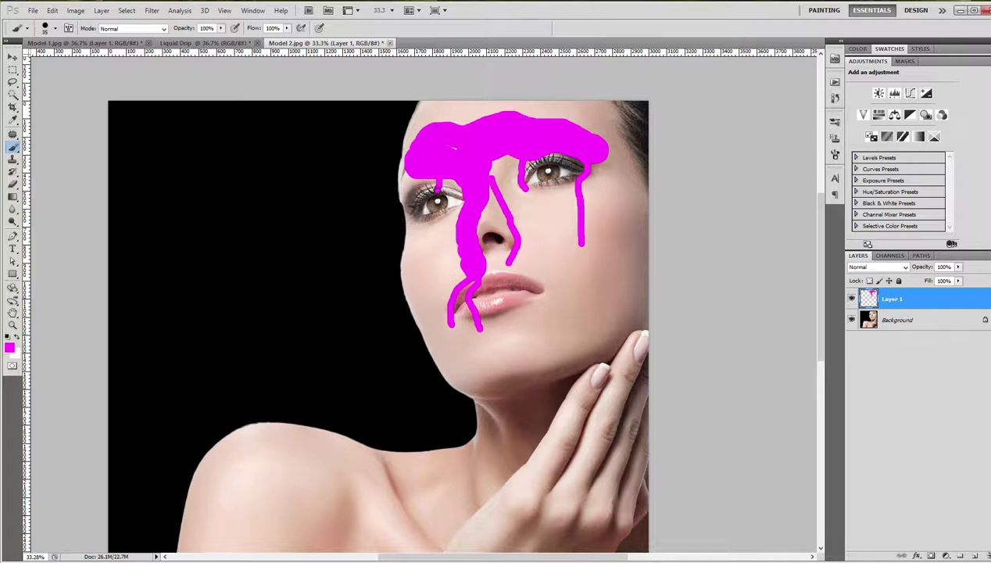
{"action": "left_click_drag", "start_coordinate": [435, 214], "coordinate": [433, 250]}
{"action": "left_click_drag", "start_coordinate": [408, 192], "coordinate": [418, 238]}
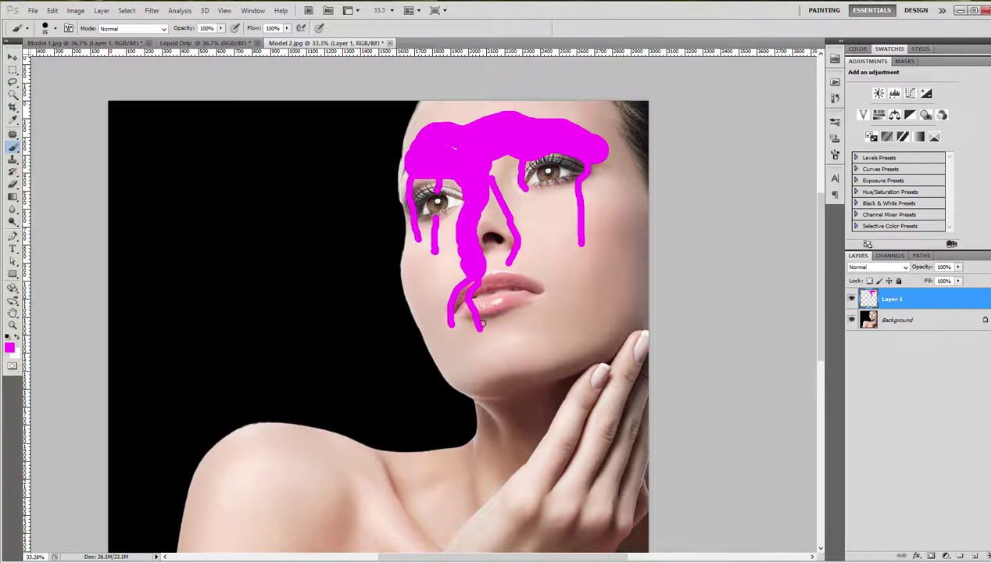
{"action": "left_click_drag", "start_coordinate": [446, 341], "coordinate": [447, 379]}
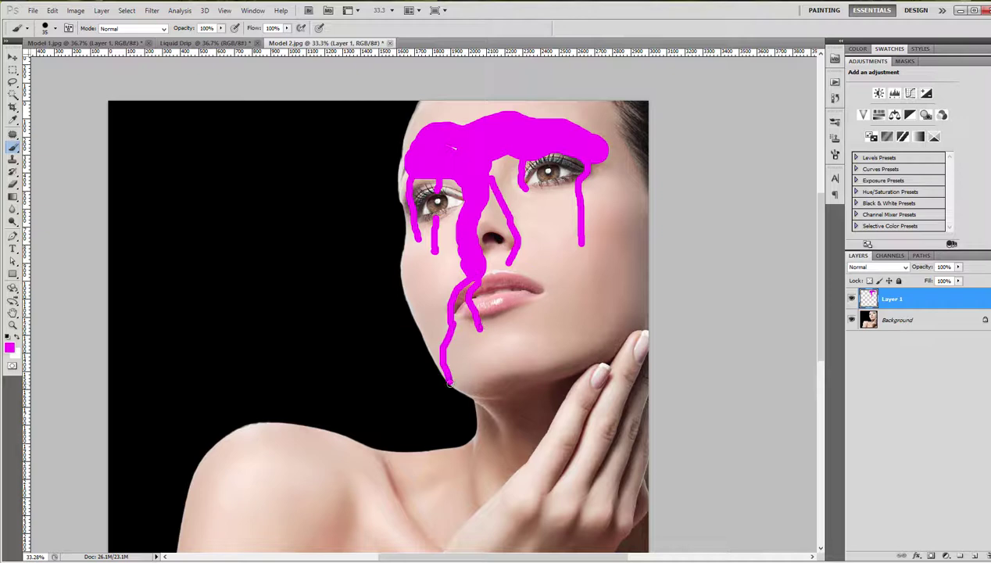
{"action": "mouse_move", "coordinate": [480, 287]}
{"action": "left_mouse_down"}
{"action": "mouse_move", "coordinate": [461, 290]}
{"action": "mouse_move", "coordinate": [457, 308]}
{"action": "mouse_move", "coordinate": [473, 301]}
{"action": "mouse_move", "coordinate": [485, 261]}
{"action": "left_mouse_up"}
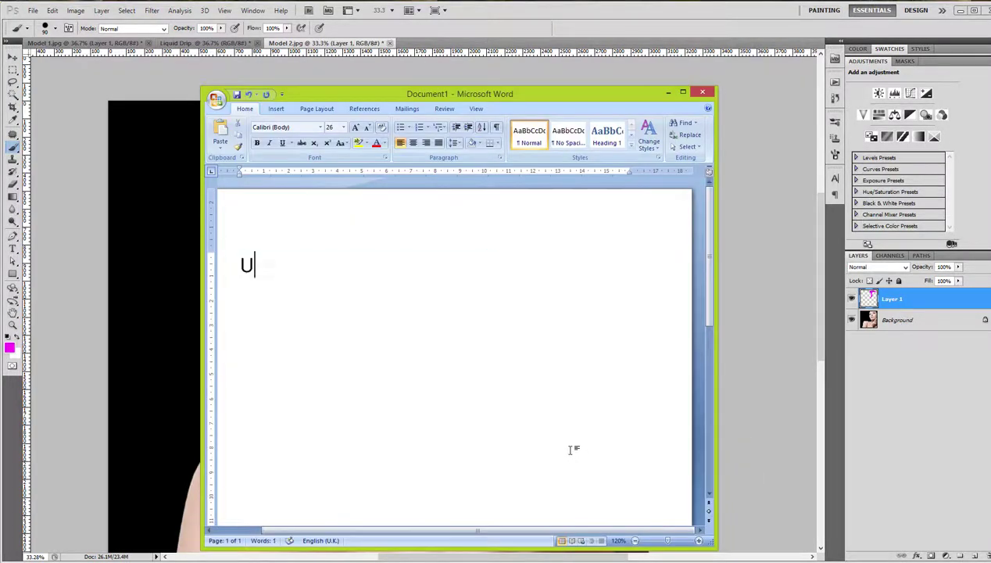
Complete the note 'Use our half-rounded brush for drip tip' and select that brush.
{"action": "type", "text": "se our"}
{"action": "type", "text": " half-"}
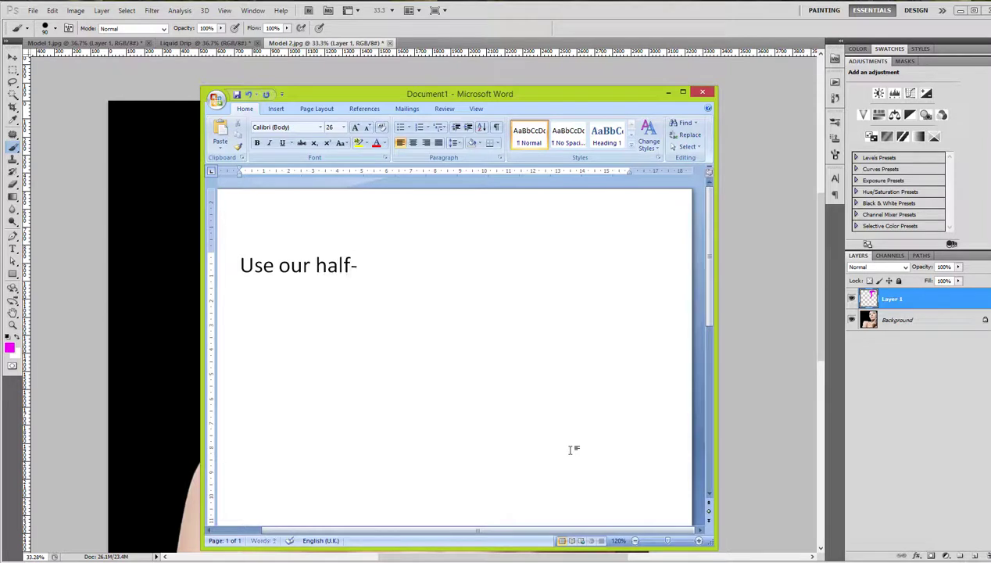
{"action": "type", "text": "rounded brush "}
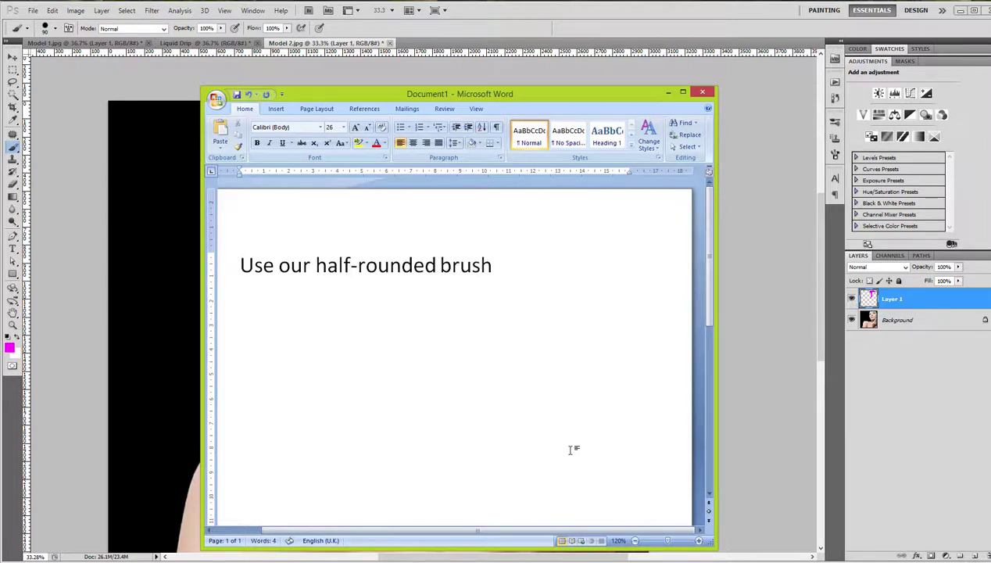
{"action": "type", "text": " for drip tip"}
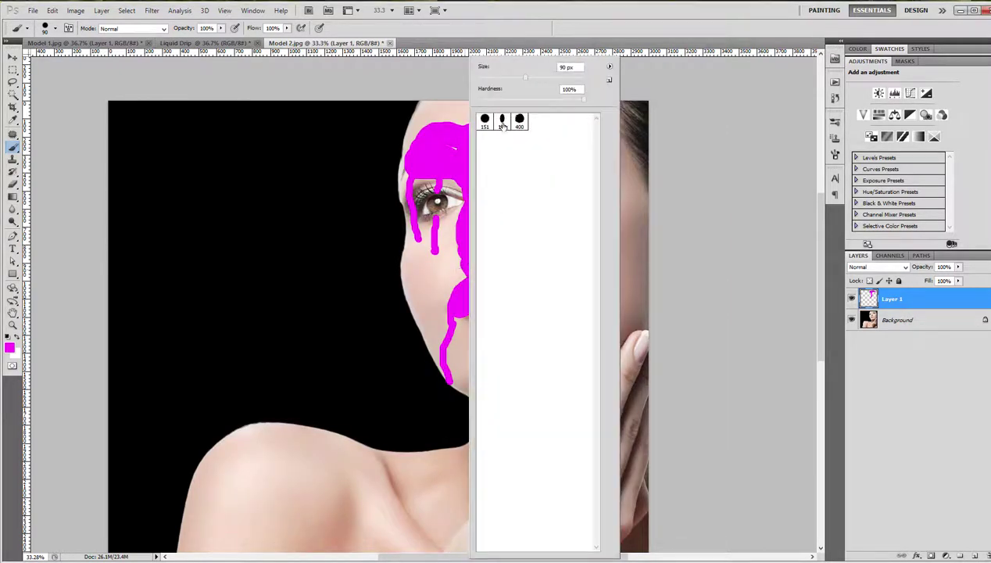
{"action": "double_click", "coordinate": [503, 123]}
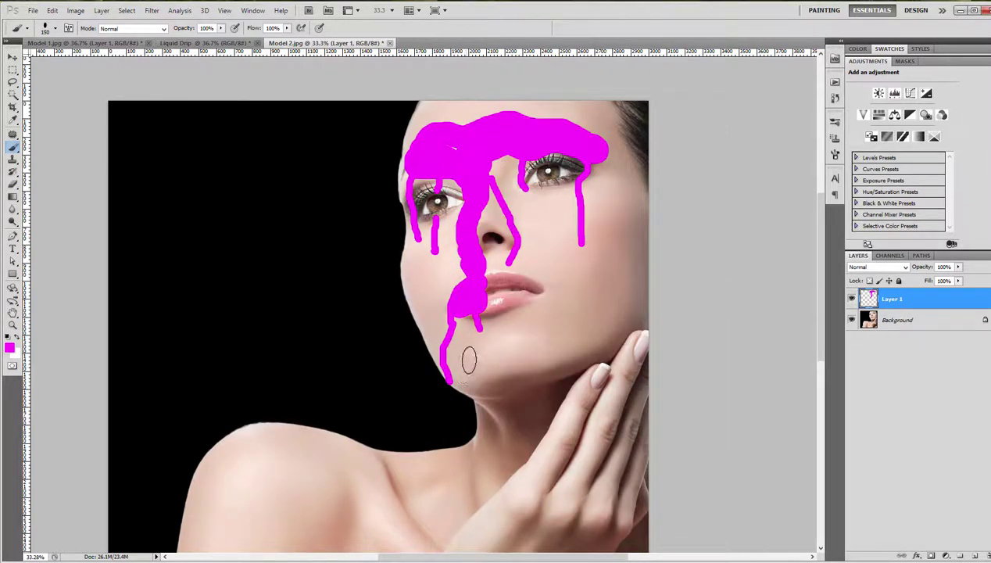
Lengthen the under-eye and cheek drips, rotating the half-round tip to 63° and then steeper.
{"action": "left_click", "coordinate": [435, 255]}
{"action": "left_click", "coordinate": [580, 250]}
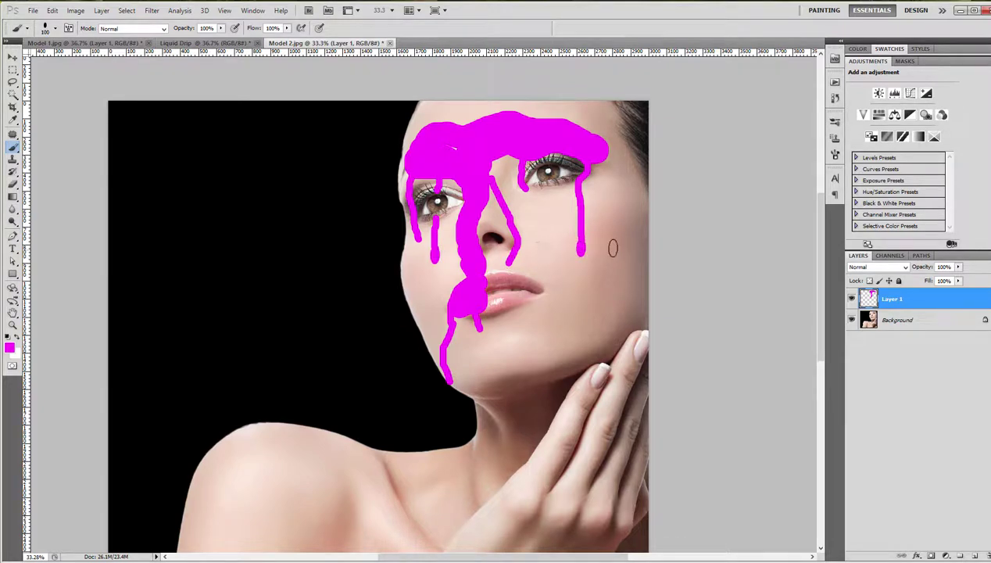
{"action": "left_click", "coordinate": [834, 154]}
{"action": "left_click_drag", "start_coordinate": [800, 209], "coordinate": [808, 212]}
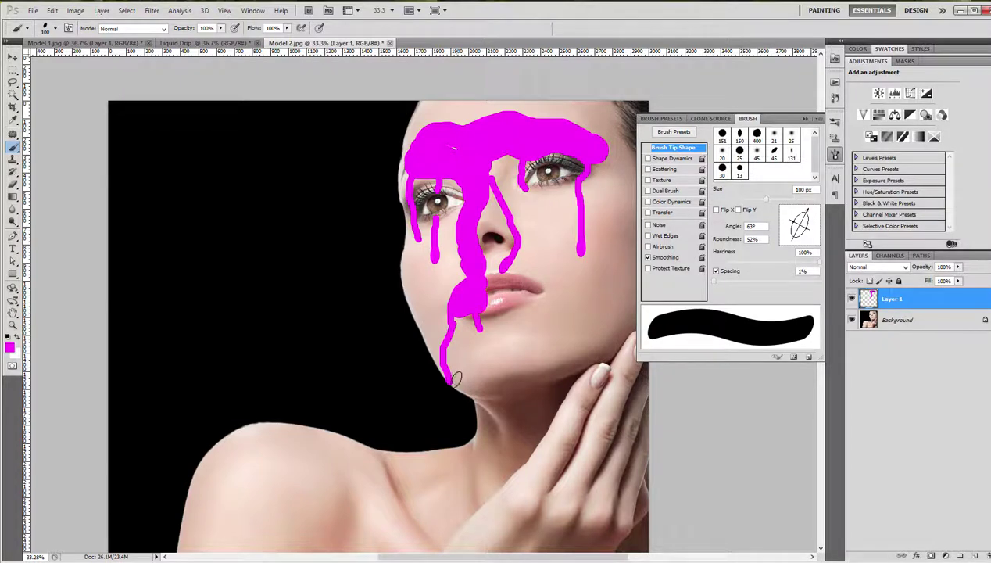
{"action": "left_click_drag", "start_coordinate": [802, 216], "coordinate": [795, 210]}
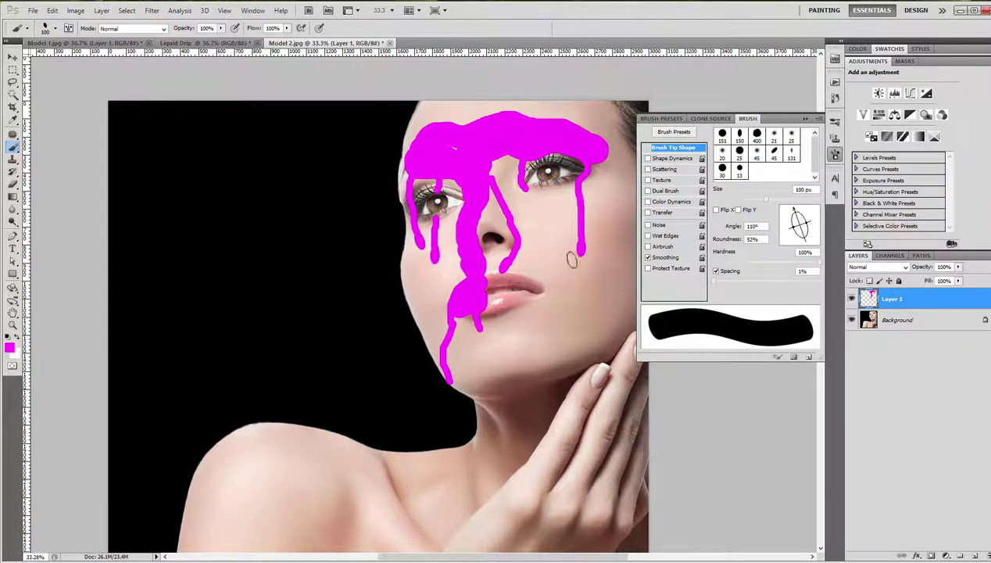
Extend the chin drip slightly further down and bring up the Liquid Drip actions.
{"action": "left_click_drag", "start_coordinate": [477, 322], "coordinate": [481, 338]}
{"action": "key", "text": "v"}
{"action": "left_click", "coordinate": [834, 82]}
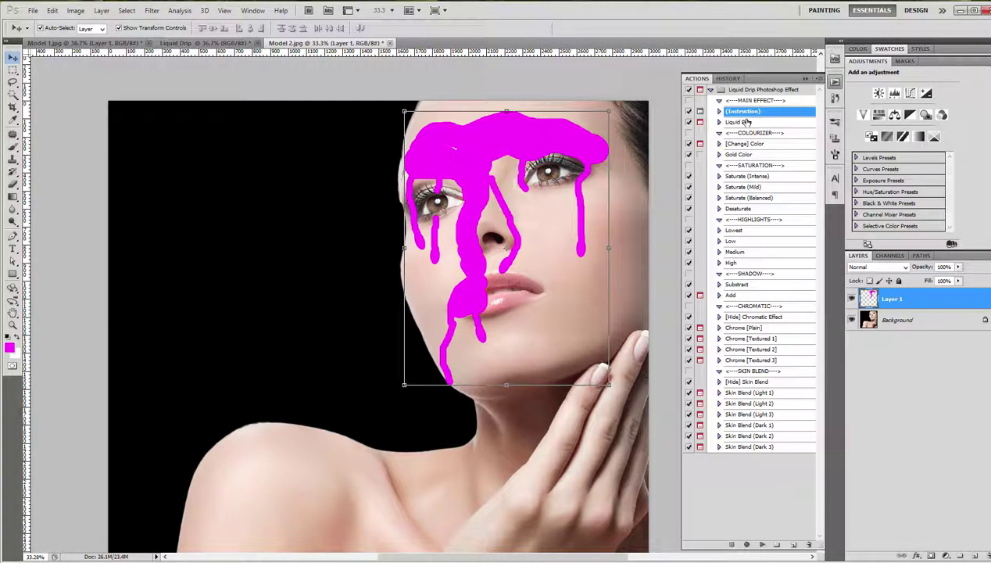
Play the Liquid Drip action and save its map file as map.psd on the Desktop.
{"action": "left_click", "coordinate": [740, 123]}
{"action": "left_click", "coordinate": [761, 544]}
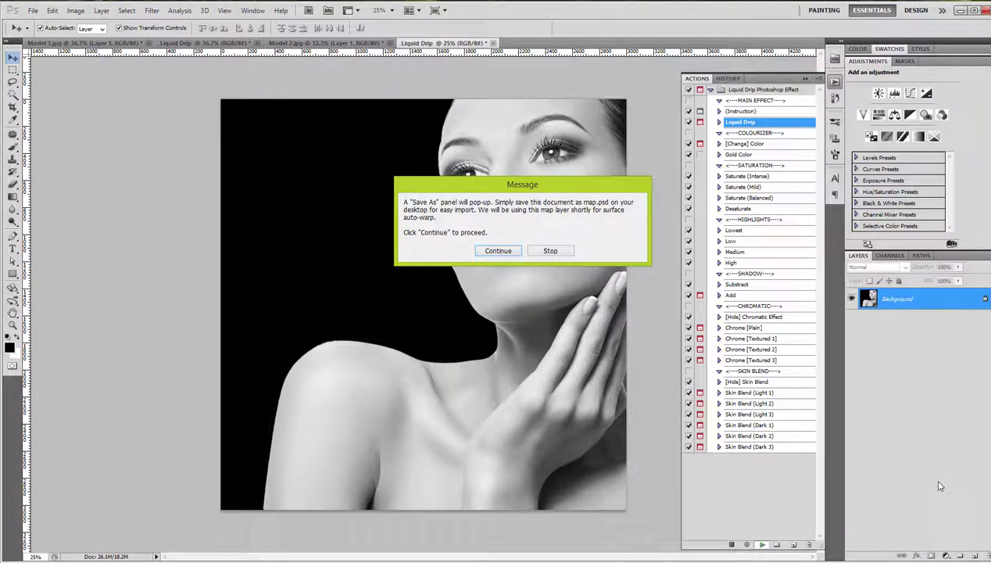
{"action": "left_click", "coordinate": [511, 257]}
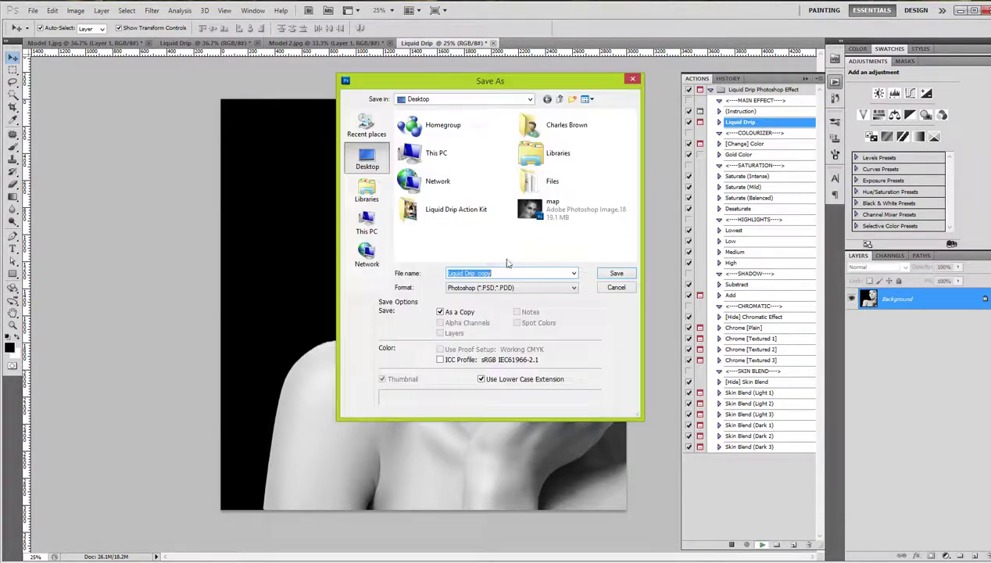
{"action": "type", "text": "map"}
{"action": "key", "text": "Return"}
{"action": "left_click", "coordinate": [461, 228]}
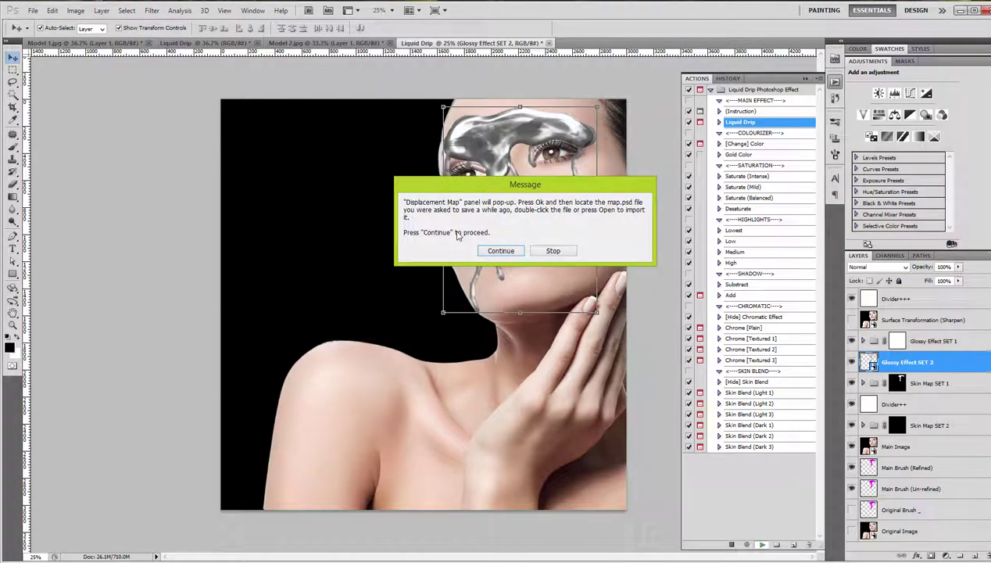
Confirm the Displace settings and choose map.psd as the displacement map to finish rendering.
{"action": "left_click", "coordinate": [501, 252]}
{"action": "left_click", "coordinate": [797, 190]}
{"action": "double_click", "coordinate": [264, 116]}
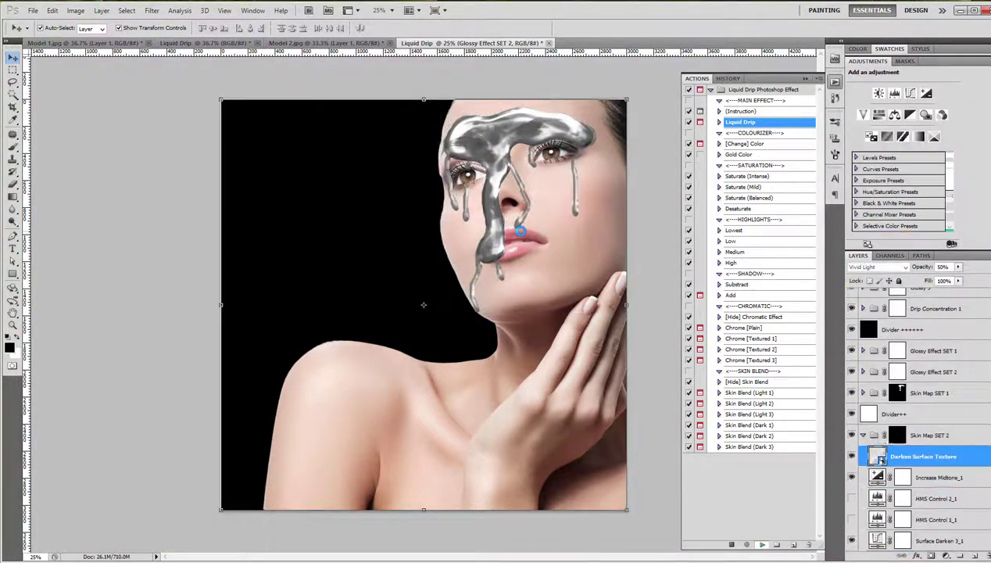
{"action": "left_click", "coordinate": [498, 253]}
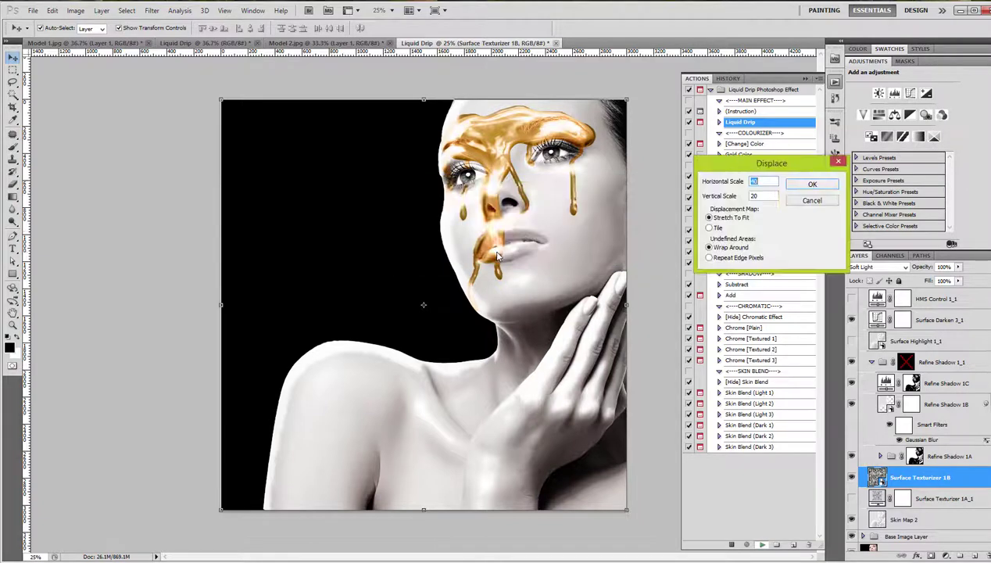
{"action": "left_click", "coordinate": [810, 185]}
{"action": "double_click", "coordinate": [263, 104]}
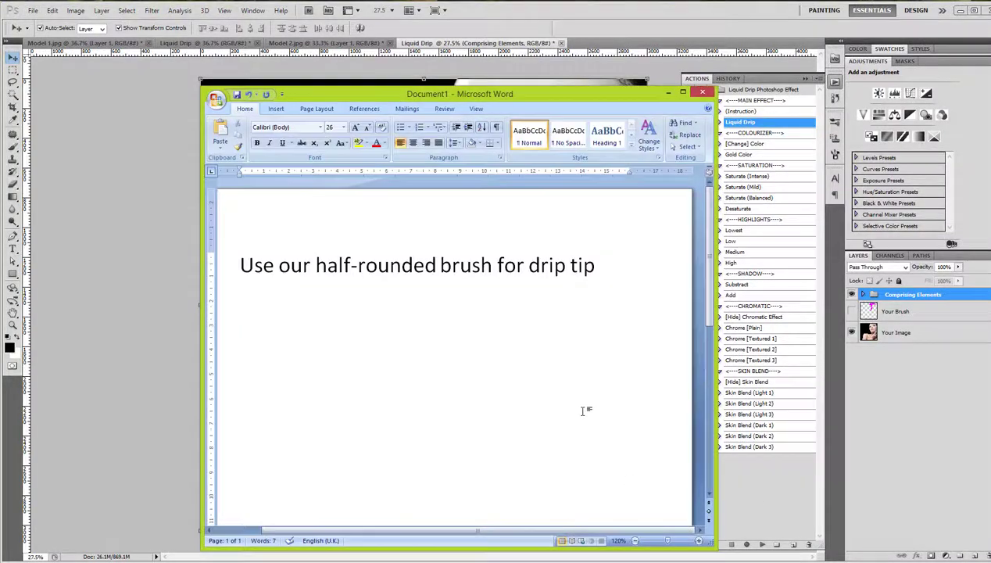
Rewrite the Word note: action finished rendering, looking good, highlights and other features customizable.
{"action": "type", "text": "Action has finished r"}
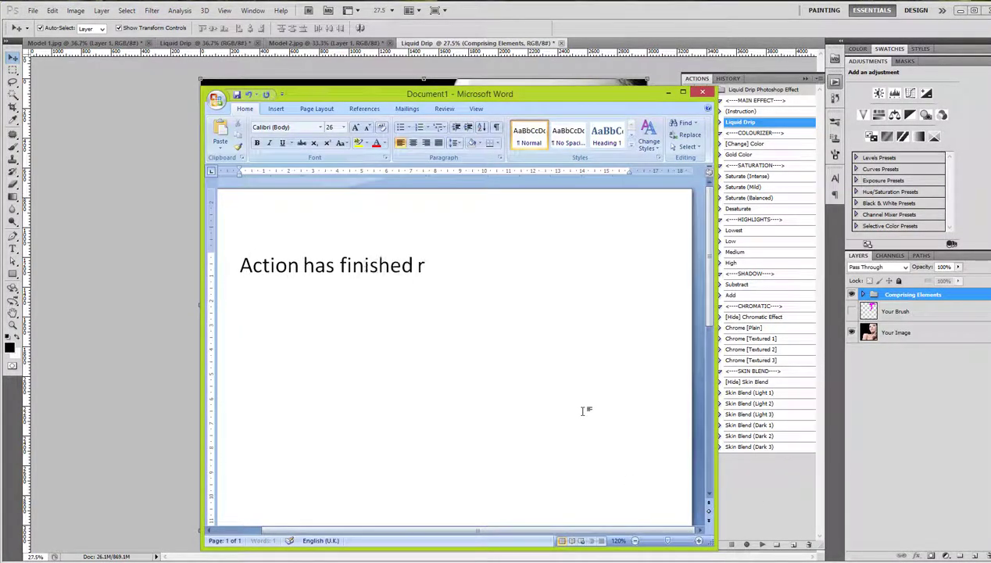
{"action": "type", "text": "endering. Lo"}
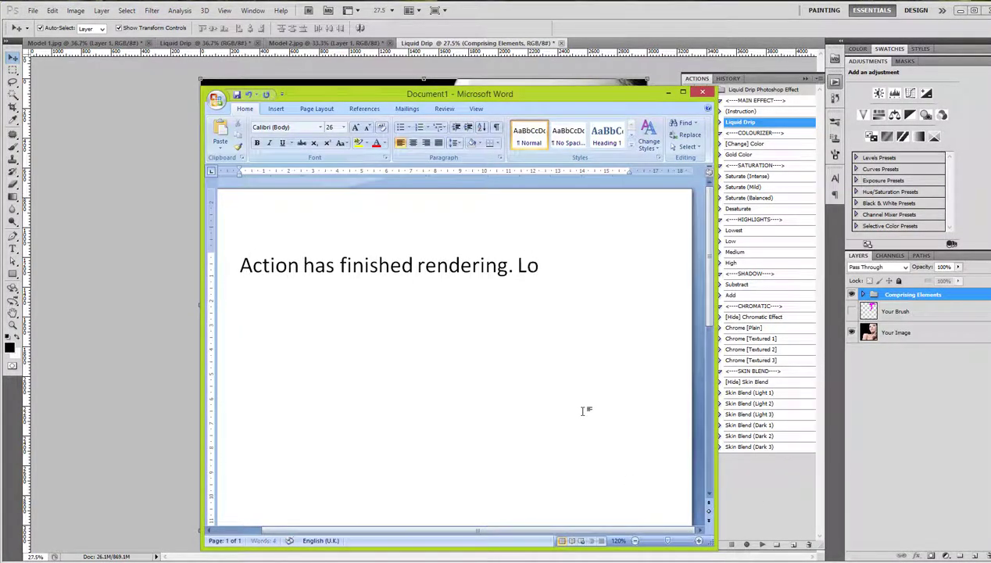
{"action": "type", "text": "oking good. "}
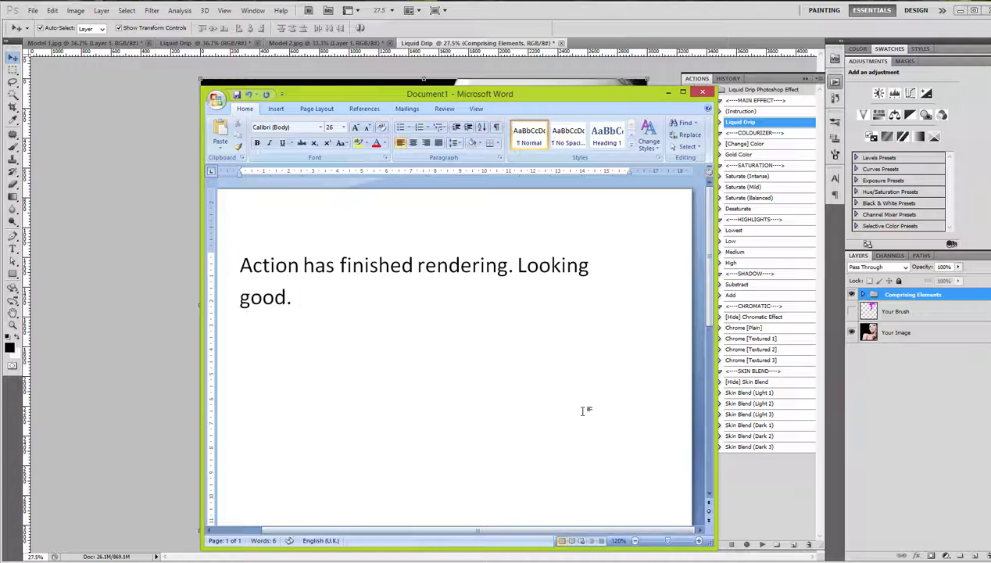
{"action": "type", "text": "You can easily custo"}
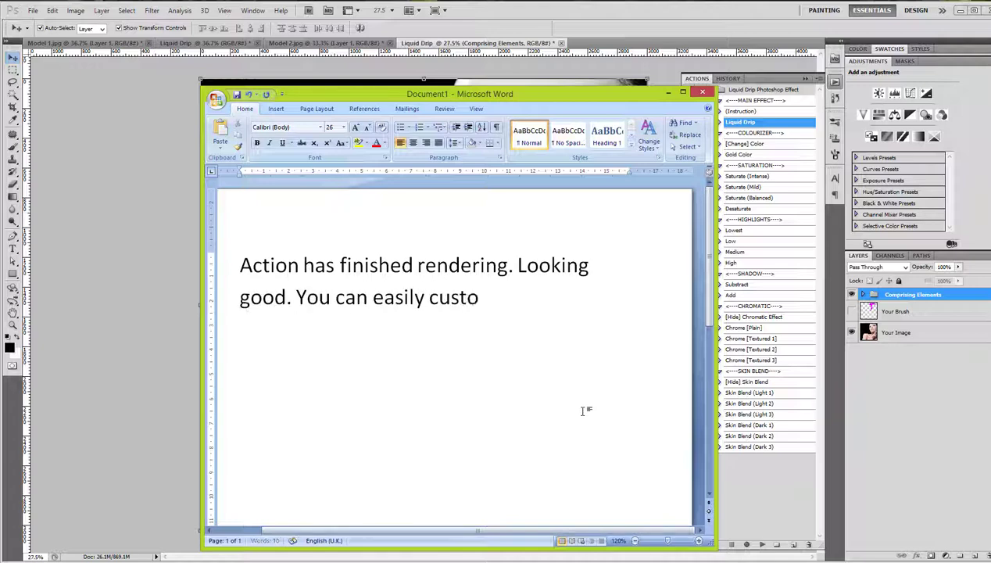
{"action": "type", "text": "mize the highligh"}
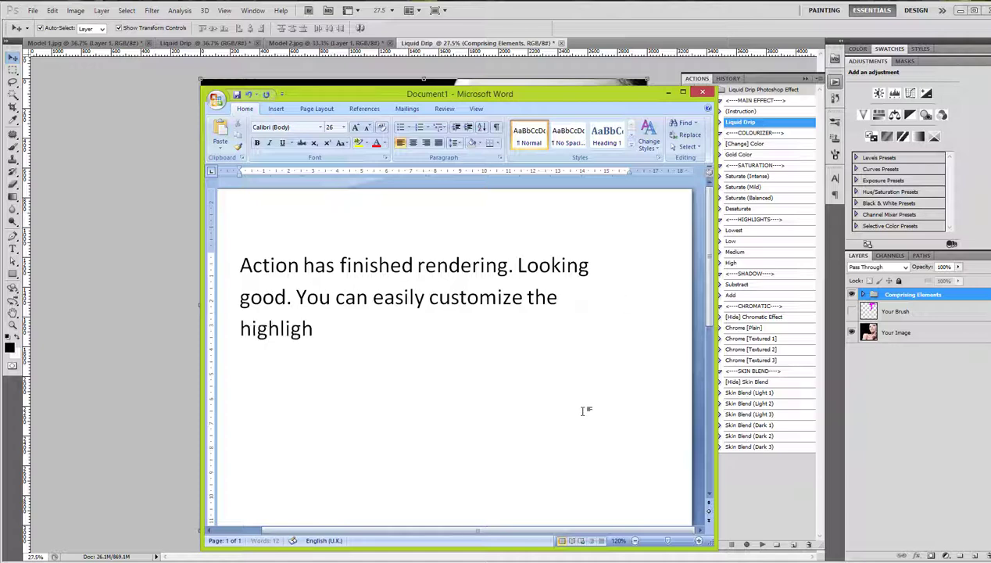
{"action": "type", "text": "ts and other features"}
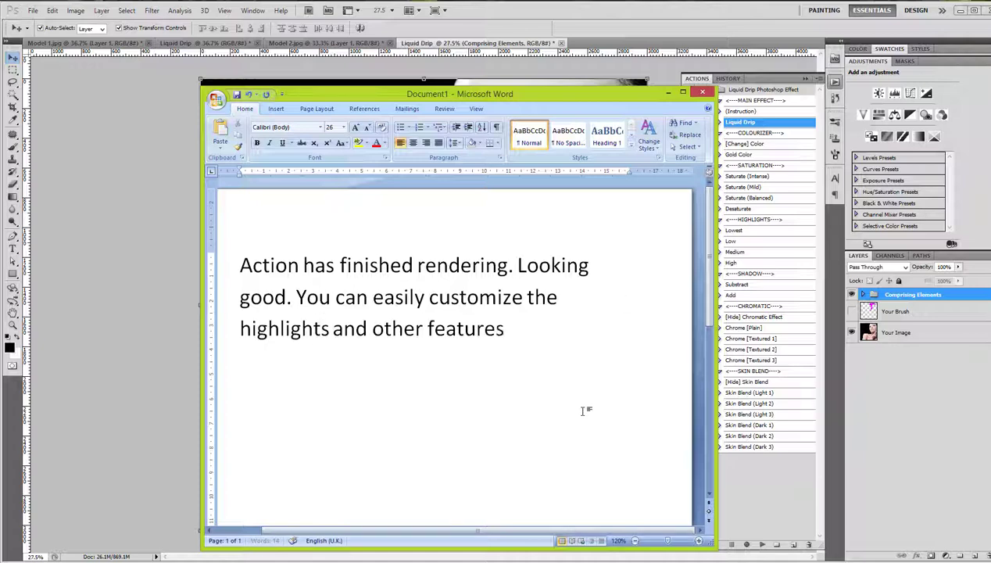
{"action": "type", "text": " using our sub-actio"}
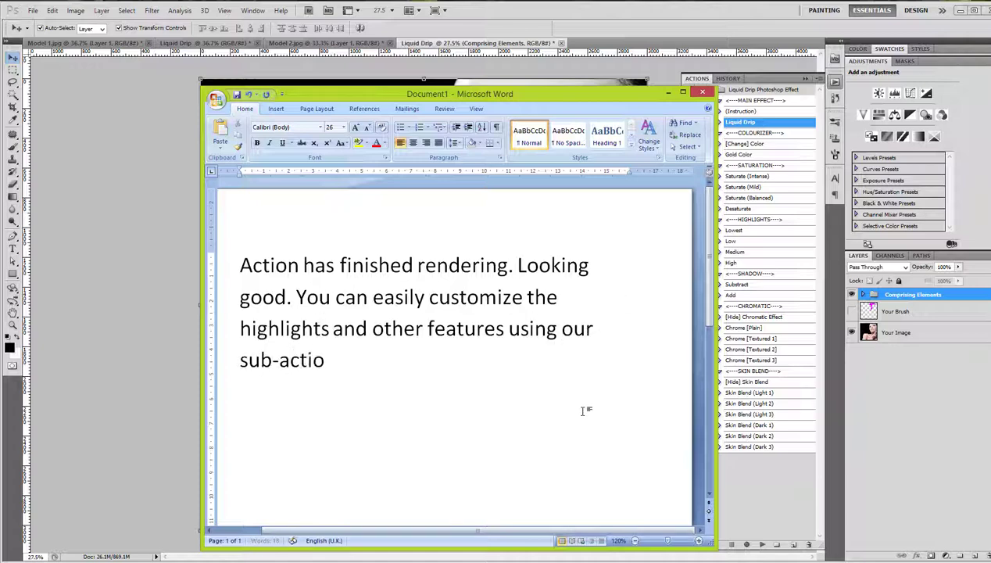
{"action": "type", "text": "ns"}
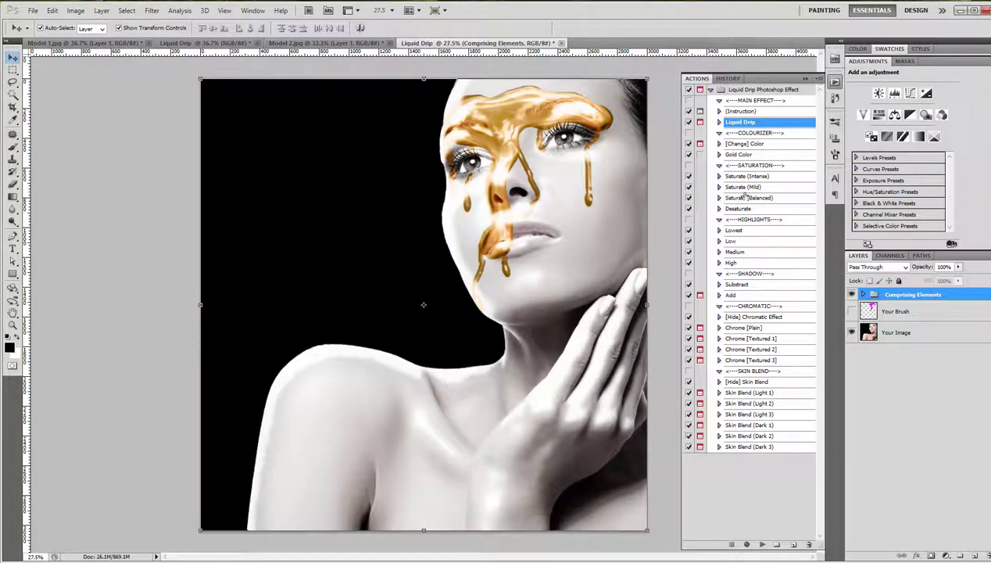
Compare Lowest, Medium and Low highlight levels on the gold drip, settling on Low.
{"action": "left_click", "coordinate": [738, 230]}
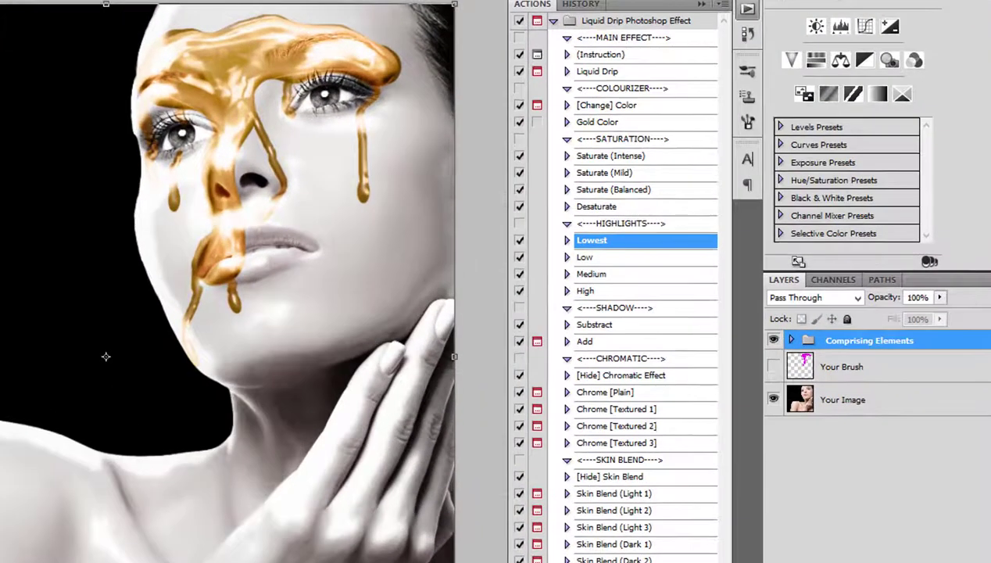
{"action": "left_click", "coordinate": [592, 272]}
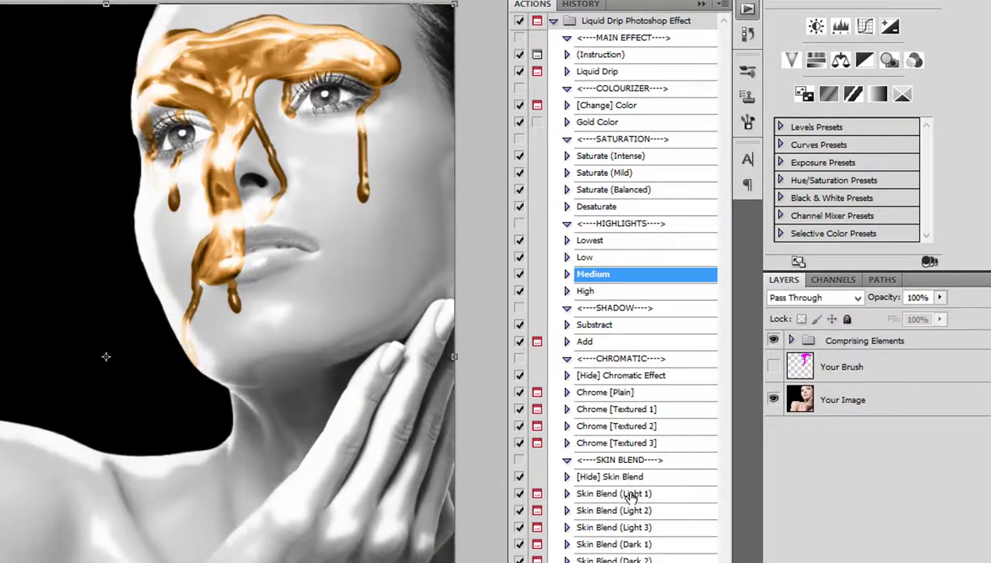
{"action": "left_click", "coordinate": [594, 257]}
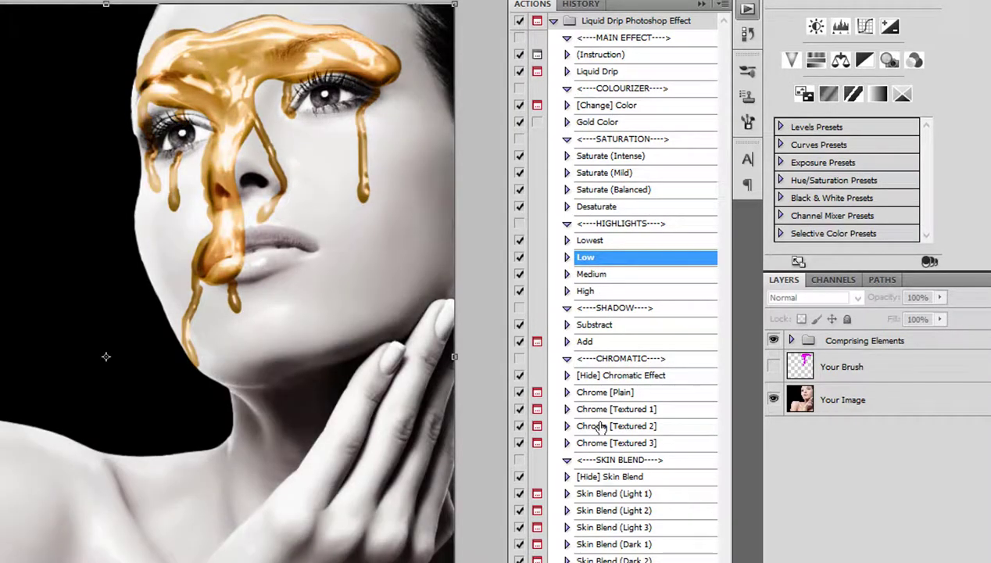
{"action": "left_click", "coordinate": [615, 241]}
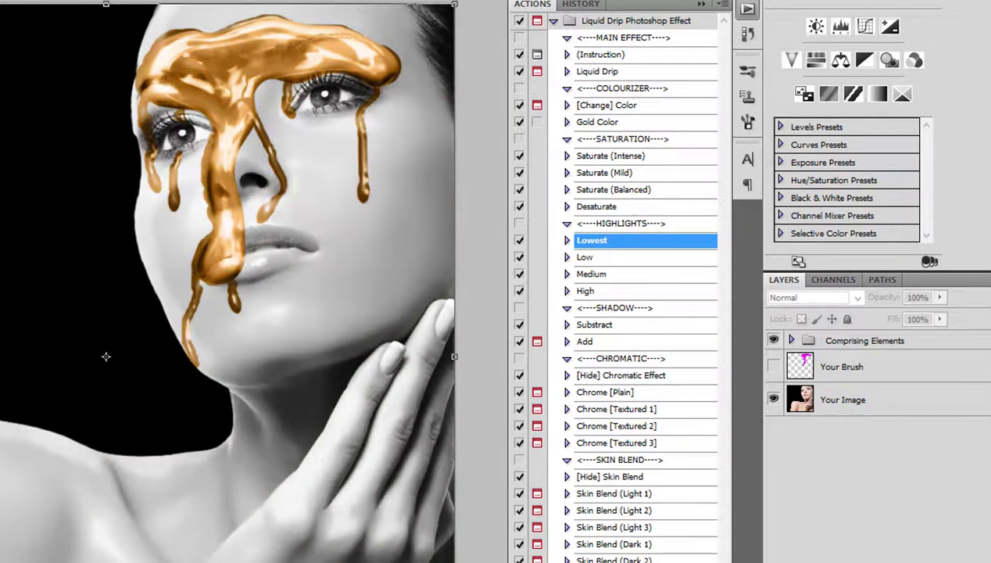
{"action": "left_click", "coordinate": [595, 258]}
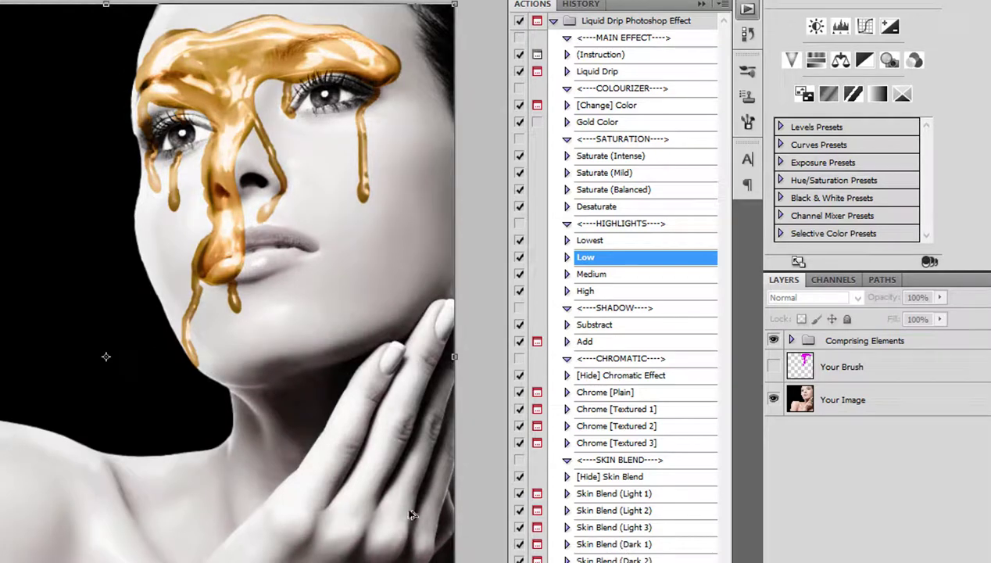
Try Subtract, then apply Add shadow to the drip and dismiss the message.
{"action": "left_click", "coordinate": [594, 324]}
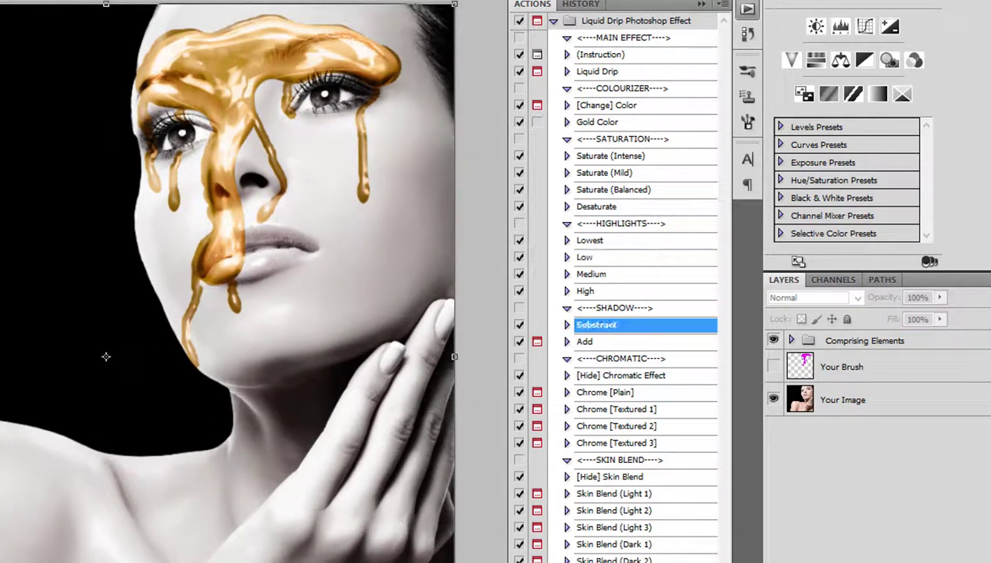
{"action": "left_click", "coordinate": [584, 341]}
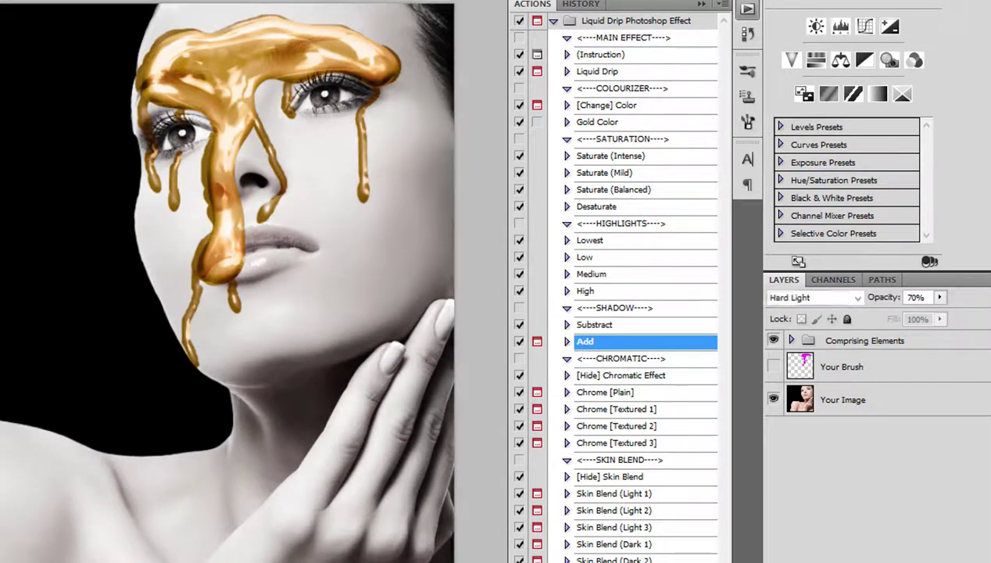
{"action": "left_click", "coordinate": [233, 247]}
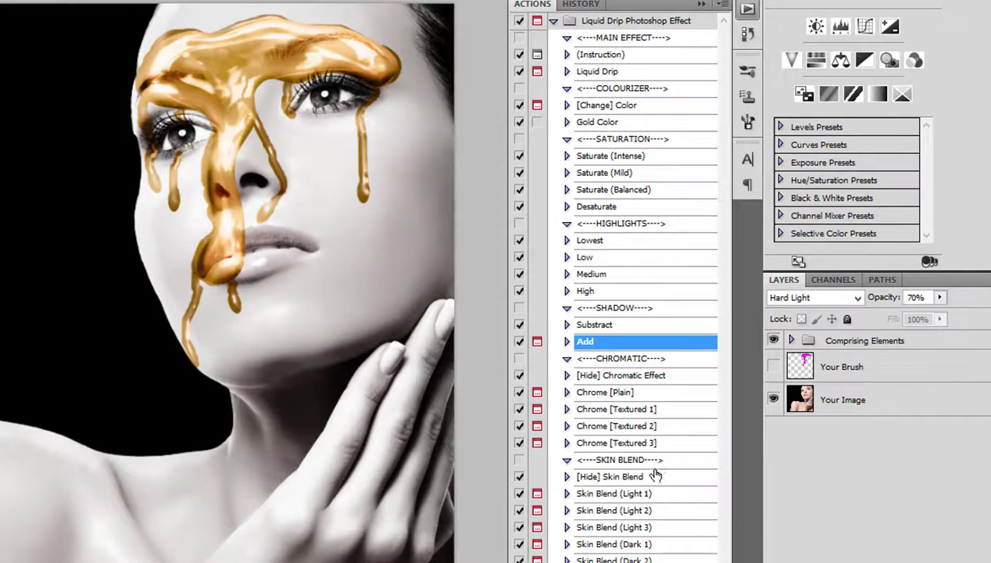
Try Skin Blend (Dark 2) and (Dark 3), then apply Lowest highlight and Desaturate.
{"action": "left_click", "coordinate": [618, 559]}
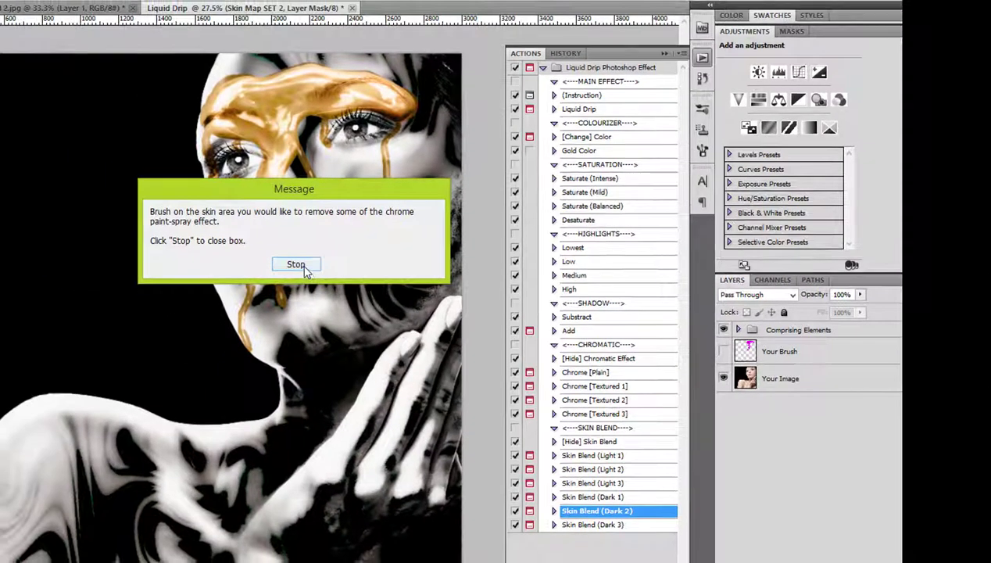
{"action": "left_click", "coordinate": [303, 259]}
{"action": "left_click", "coordinate": [589, 526]}
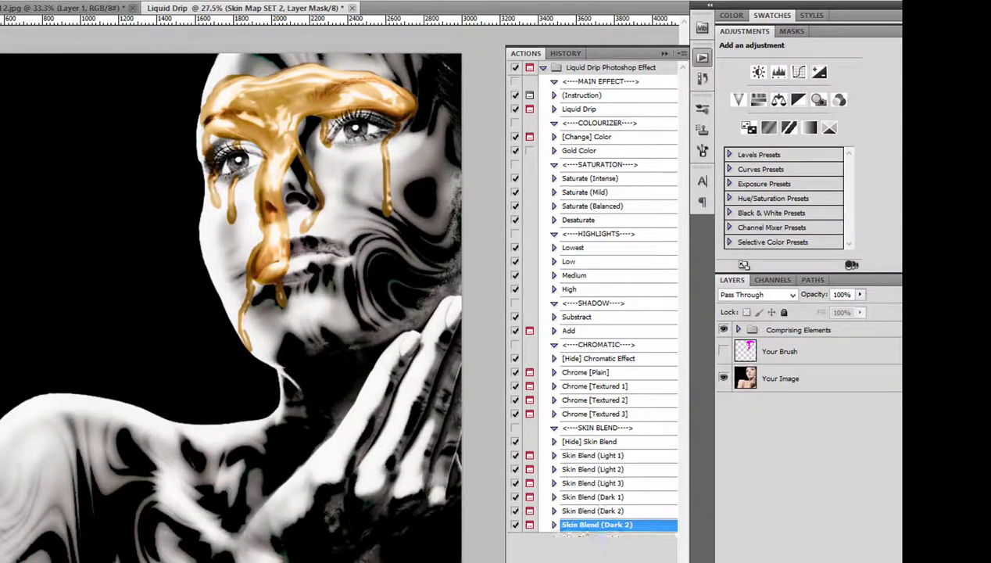
{"action": "left_click", "coordinate": [305, 260]}
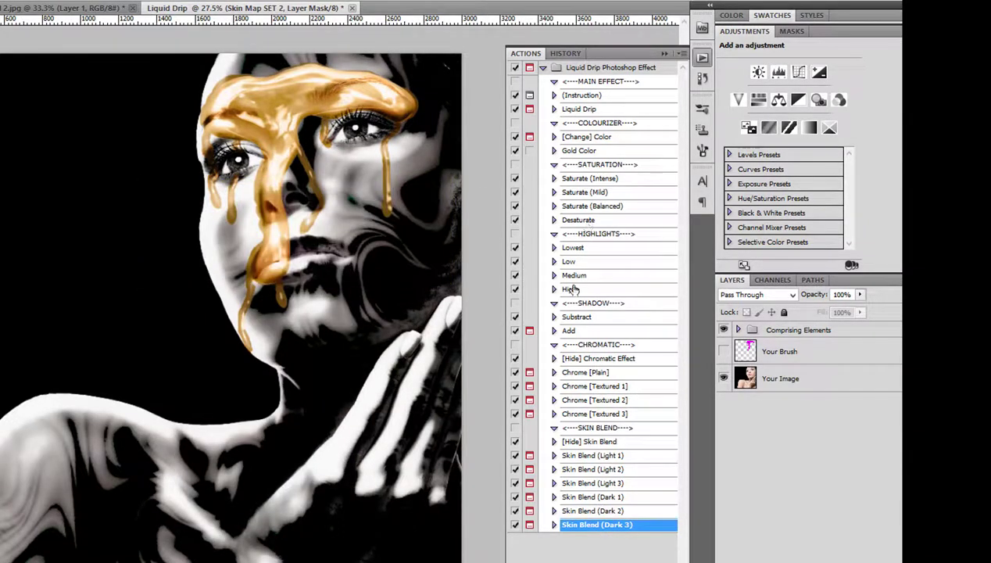
{"action": "left_click", "coordinate": [573, 248]}
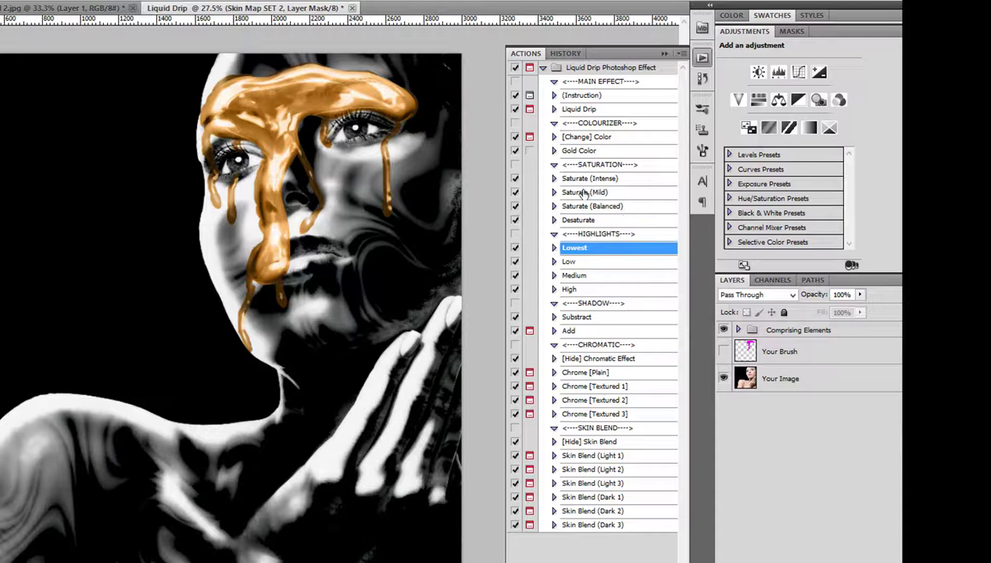
{"action": "left_click", "coordinate": [576, 221]}
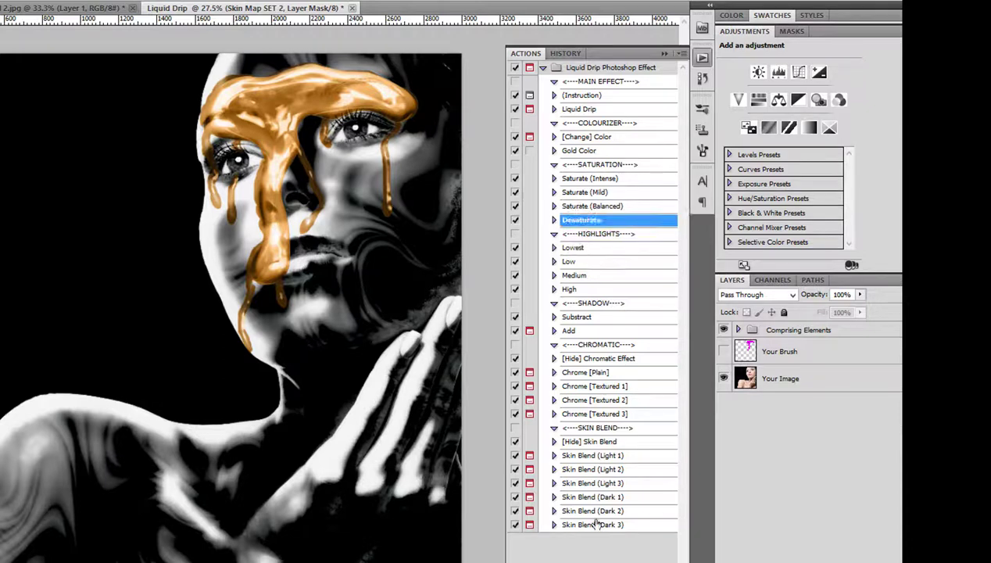
Expand Comprising Elements and toggle Apply Shadow 1 to compare, leaving it on.
{"action": "left_click", "coordinate": [739, 330]}
{"action": "left_click", "coordinate": [722, 405]}
{"action": "left_click", "coordinate": [722, 405]}
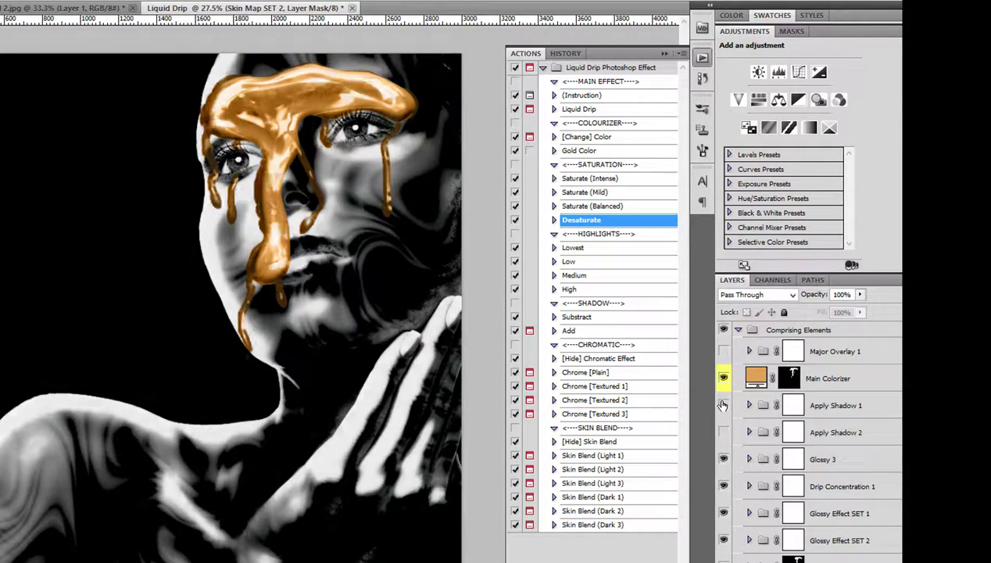
{"action": "left_click", "coordinate": [723, 404]}
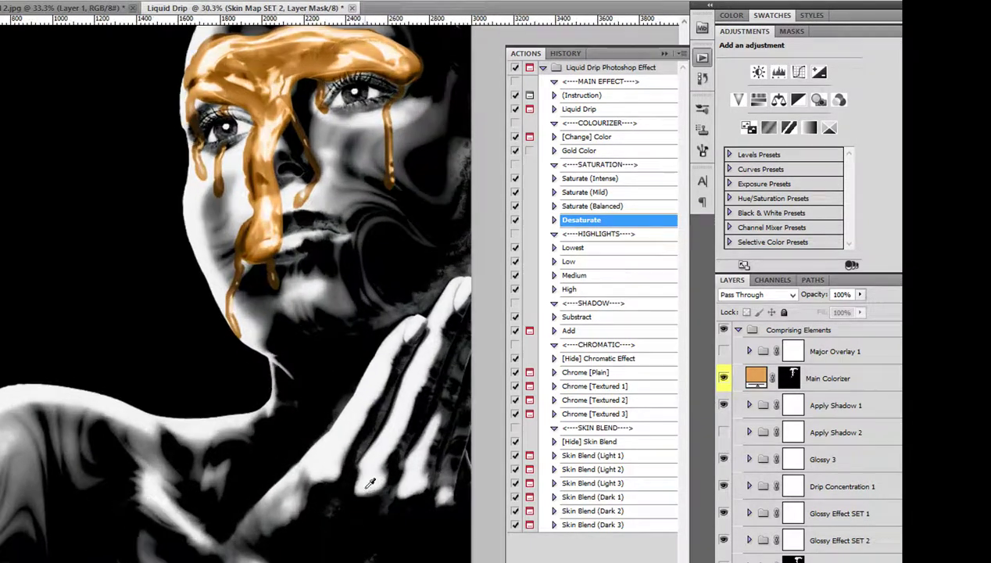
Run Skin Blend (Dark 1), (Dark 2) and (Dark 3) in turn, dismissing each message.
{"action": "left_click", "coordinate": [594, 497]}
{"action": "left_click", "coordinate": [275, 270]}
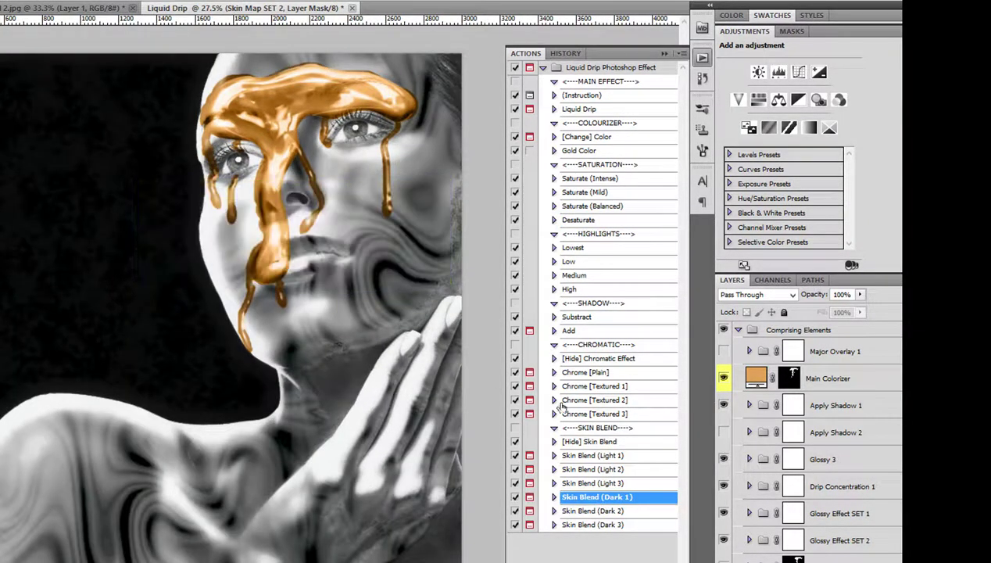
{"action": "left_click", "coordinate": [591, 510]}
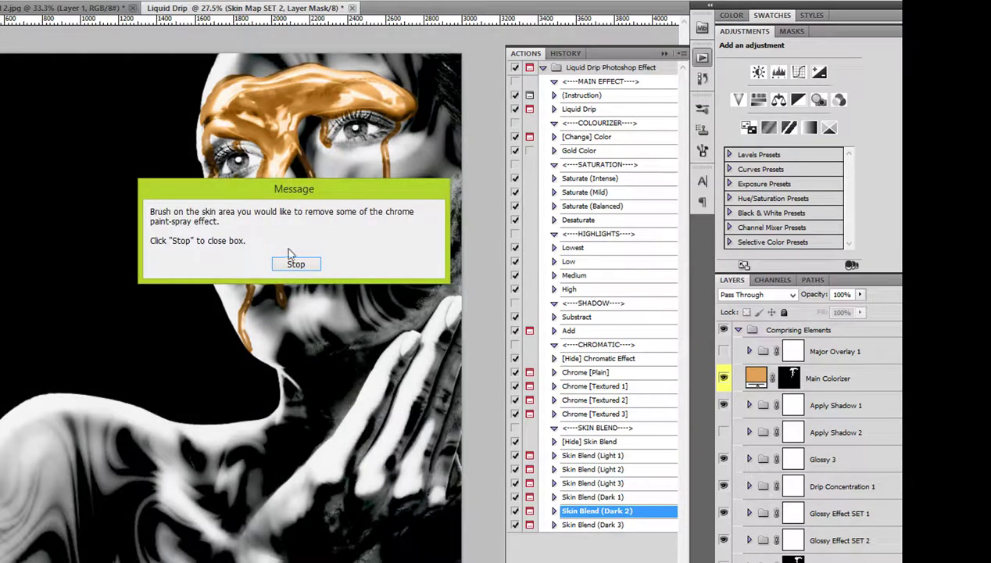
{"action": "left_click", "coordinate": [293, 254]}
{"action": "left_click", "coordinate": [578, 526]}
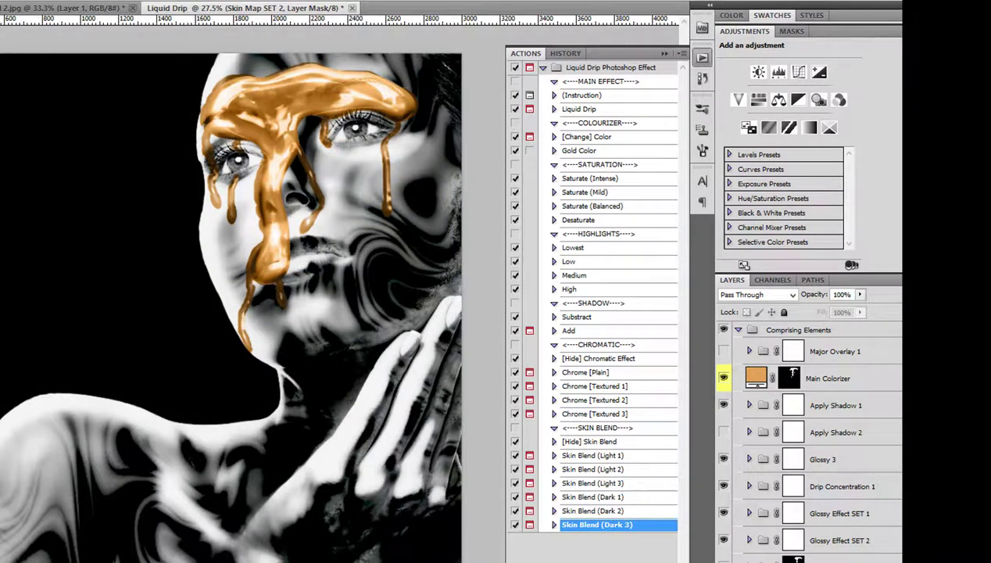
{"action": "left_click", "coordinate": [214, 324]}
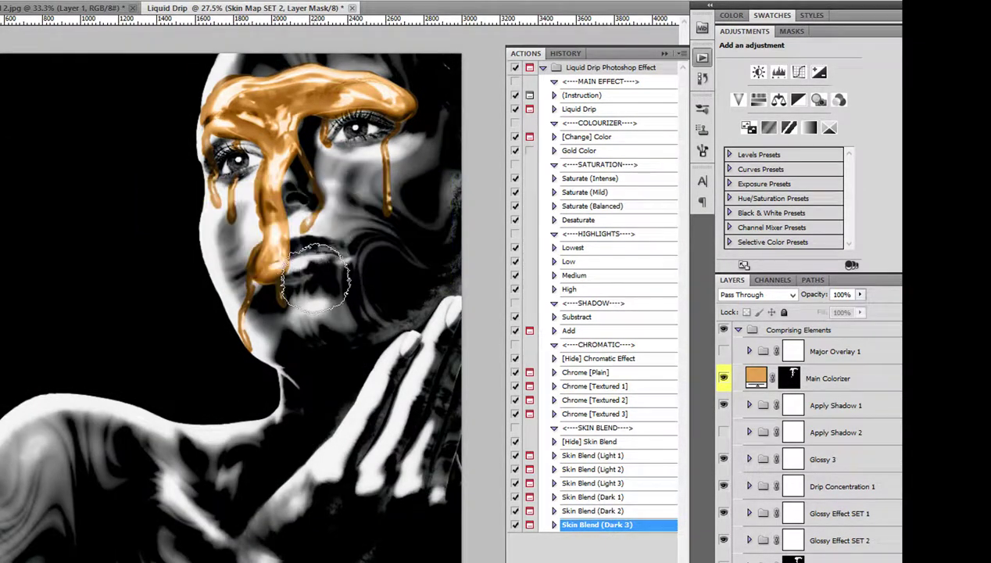
Apply Chrome [Textured 1] and brush it off the lower hand, body, chest and shoulder.
{"action": "double_click", "coordinate": [612, 387]}
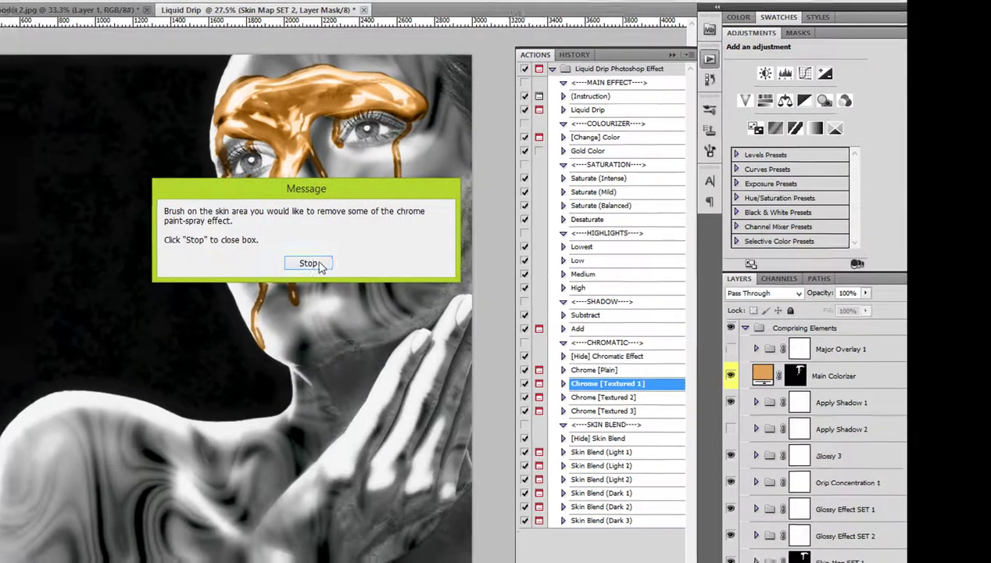
{"action": "left_click", "coordinate": [295, 325]}
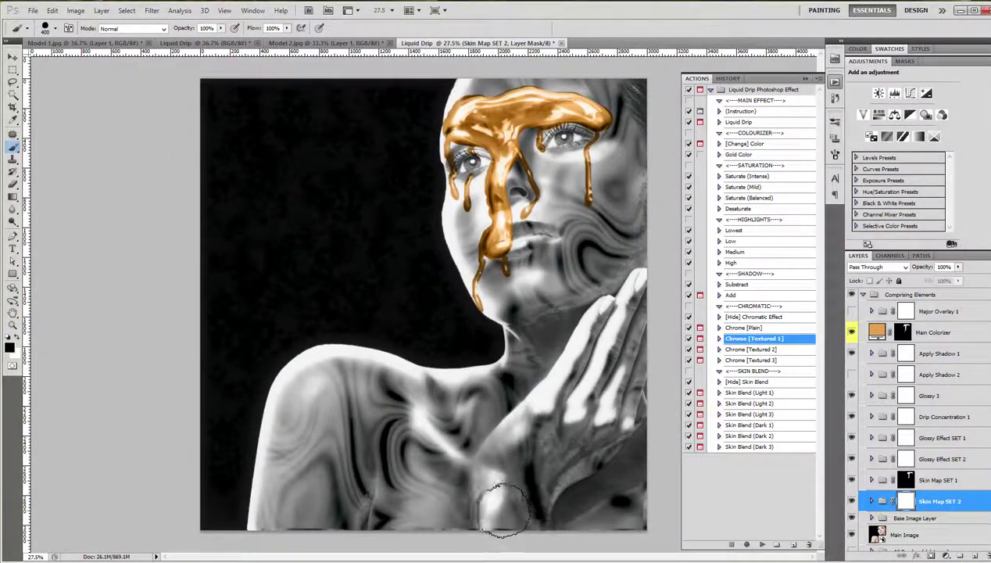
{"action": "mouse_move", "coordinate": [504, 514]}
{"action": "left_mouse_down"}
{"action": "mouse_move", "coordinate": [516, 537]}
{"action": "mouse_move", "coordinate": [529, 518]}
{"action": "mouse_move", "coordinate": [625, 479]}
{"action": "left_mouse_up"}
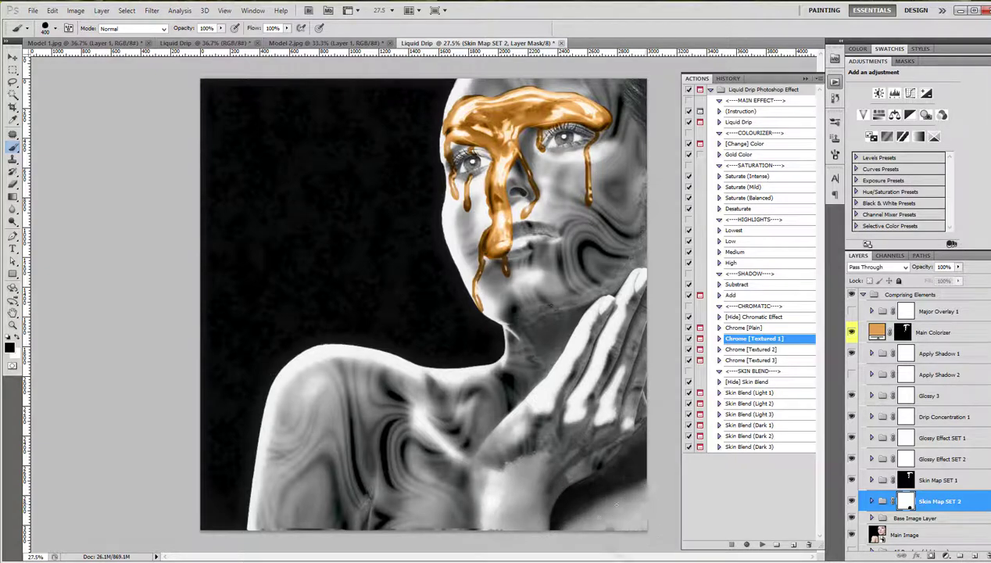
{"action": "left_click_drag", "start_coordinate": [406, 515], "coordinate": [443, 512]}
{"action": "mouse_move", "coordinate": [442, 511]}
{"action": "left_mouse_down"}
{"action": "mouse_move", "coordinate": [359, 388]}
{"action": "mouse_move", "coordinate": [299, 394]}
{"action": "mouse_move", "coordinate": [320, 442]}
{"action": "mouse_move", "coordinate": [346, 374]}
{"action": "left_mouse_up"}
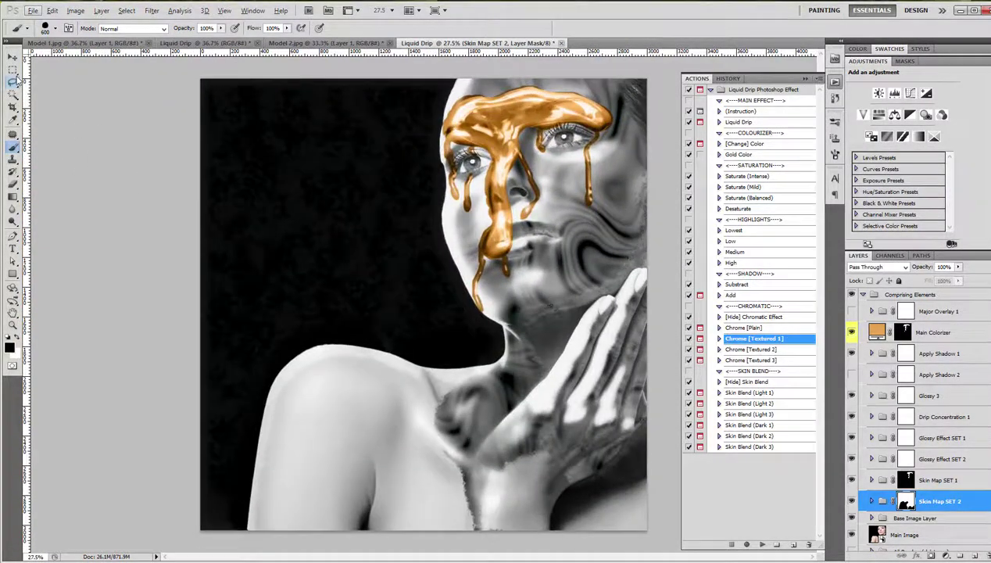
Run the Gold Color step, then shift the drip hue to purple.
{"action": "key", "text": "v"}
{"action": "double_click", "coordinate": [739, 154]}
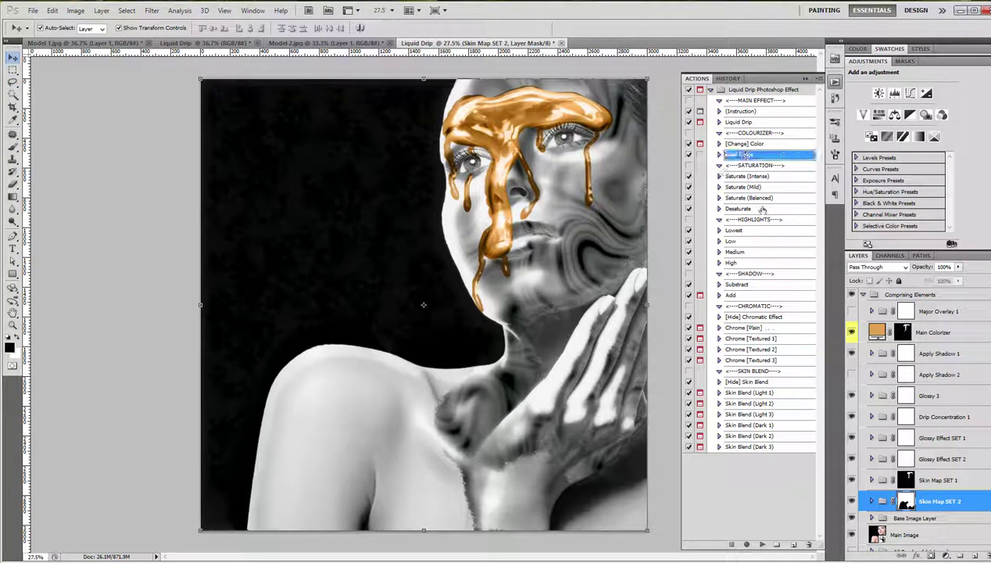
{"action": "left_click", "coordinate": [763, 545]}
{"action": "left_click", "coordinate": [758, 146]}
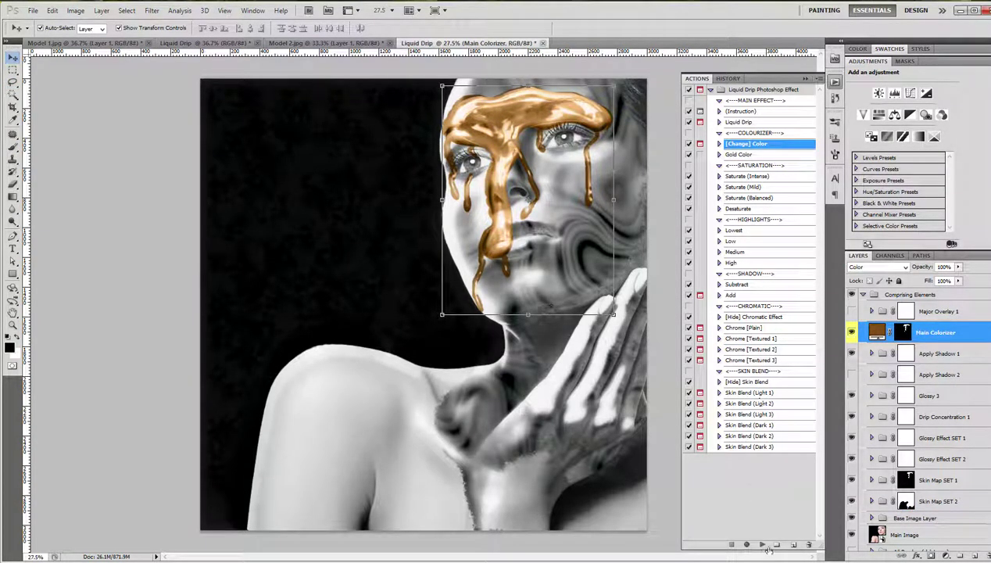
{"action": "left_click", "coordinate": [746, 544]}
{"action": "left_click_drag", "start_coordinate": [912, 310], "coordinate": [919, 255]}
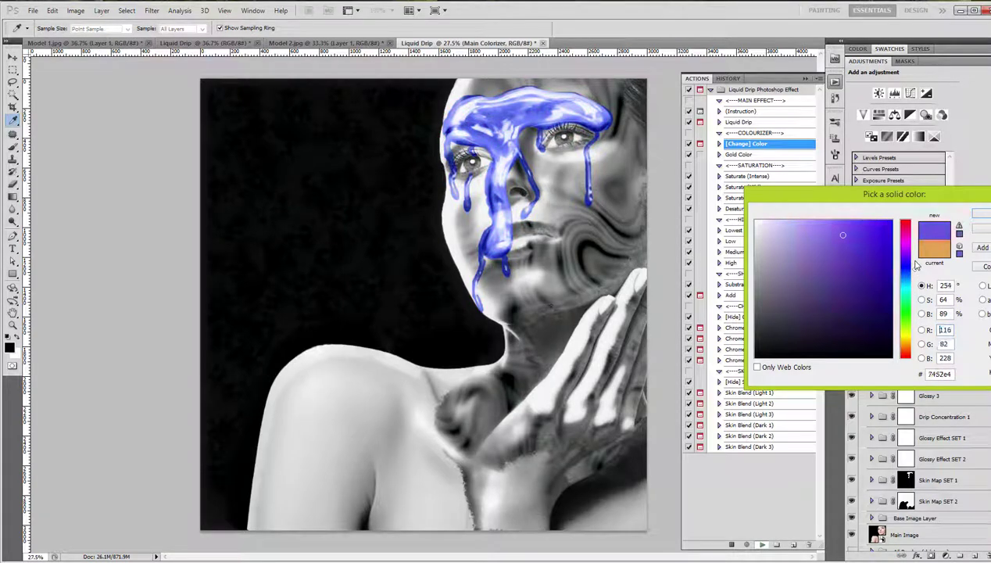
{"action": "left_click", "coordinate": [984, 218]}
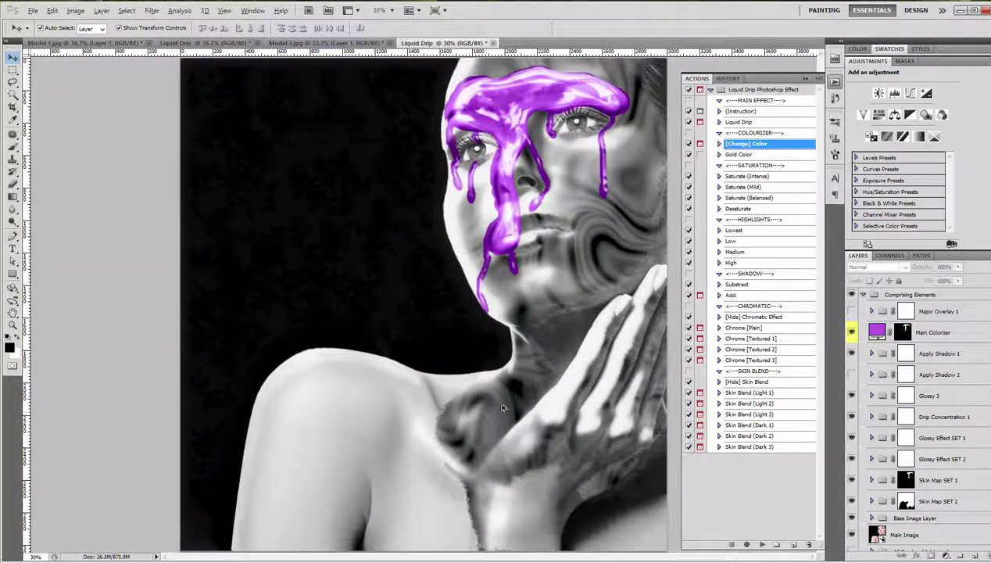
Try Chrome [Textured 2], then run Chrome [Textured 3] on the skin, passing its messages.
{"action": "left_click", "coordinate": [754, 352]}
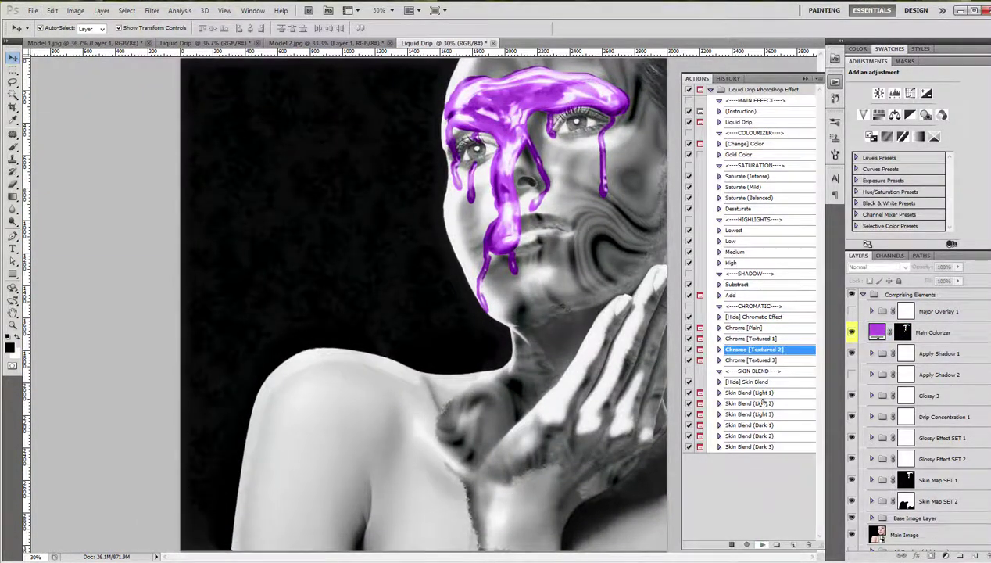
{"action": "left_click", "coordinate": [511, 239]}
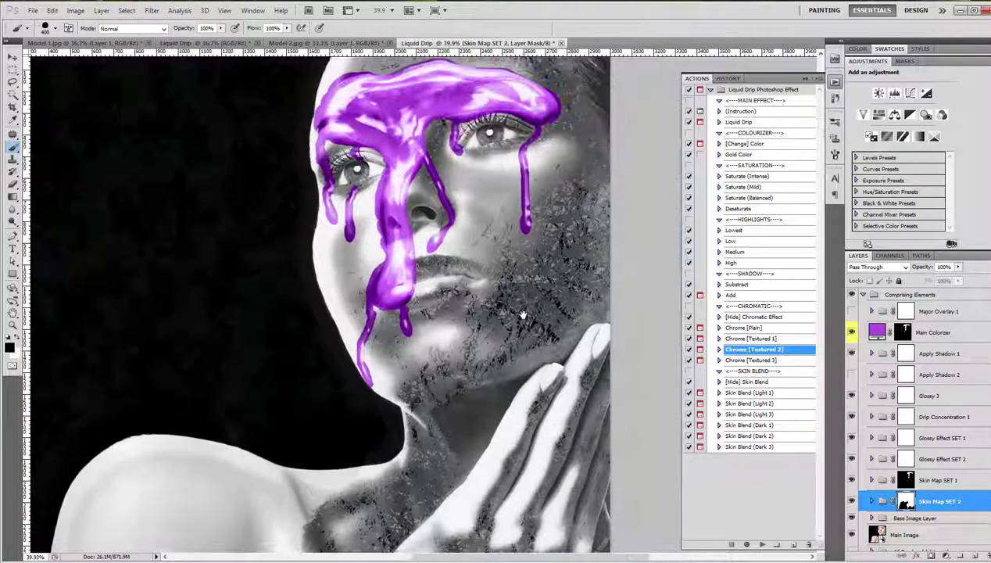
{"action": "left_click_drag", "start_coordinate": [522, 314], "coordinate": [512, 362]}
{"action": "left_click", "coordinate": [752, 360]}
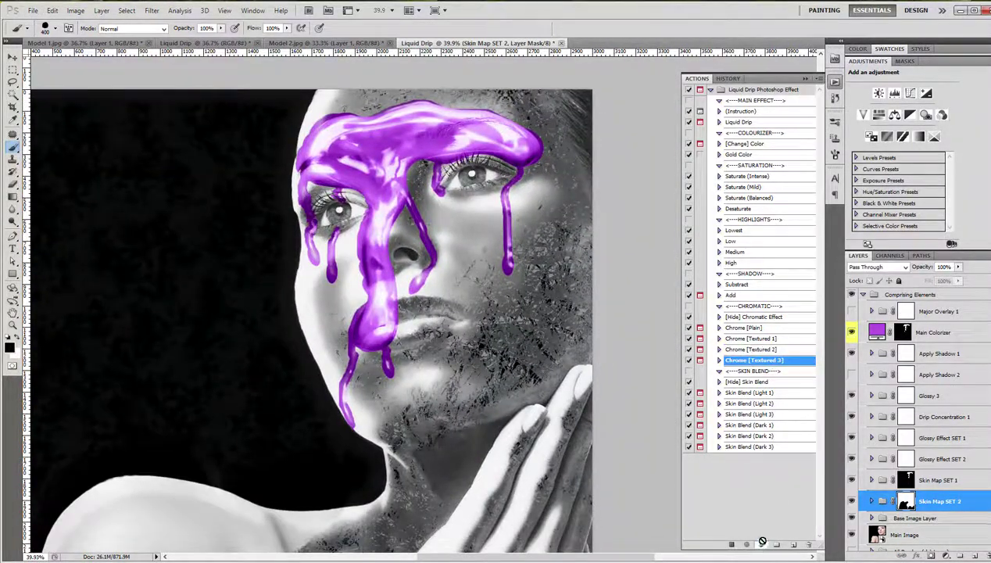
{"action": "left_click", "coordinate": [762, 542]}
{"action": "key", "text": "Return"}
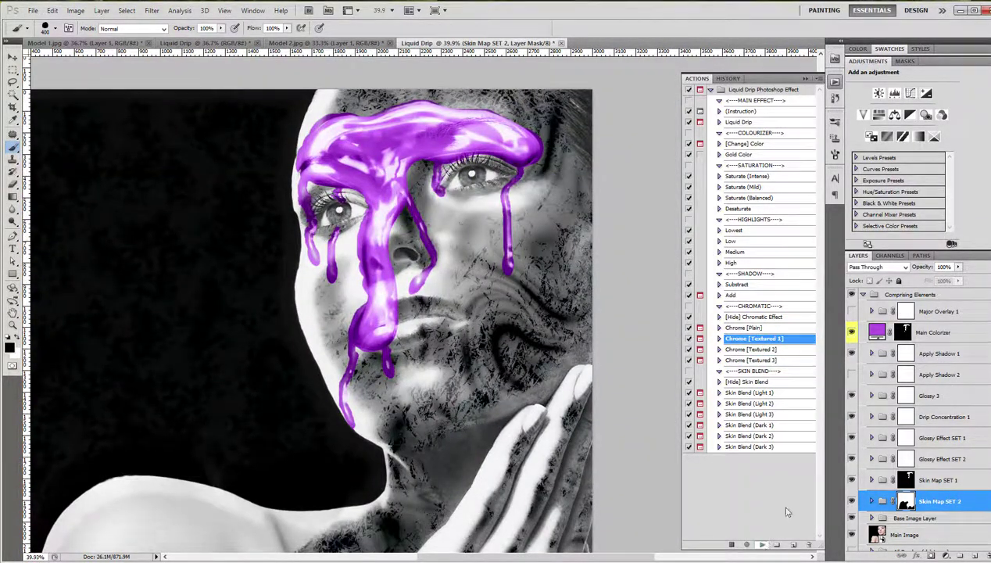
{"action": "key", "text": "Return"}
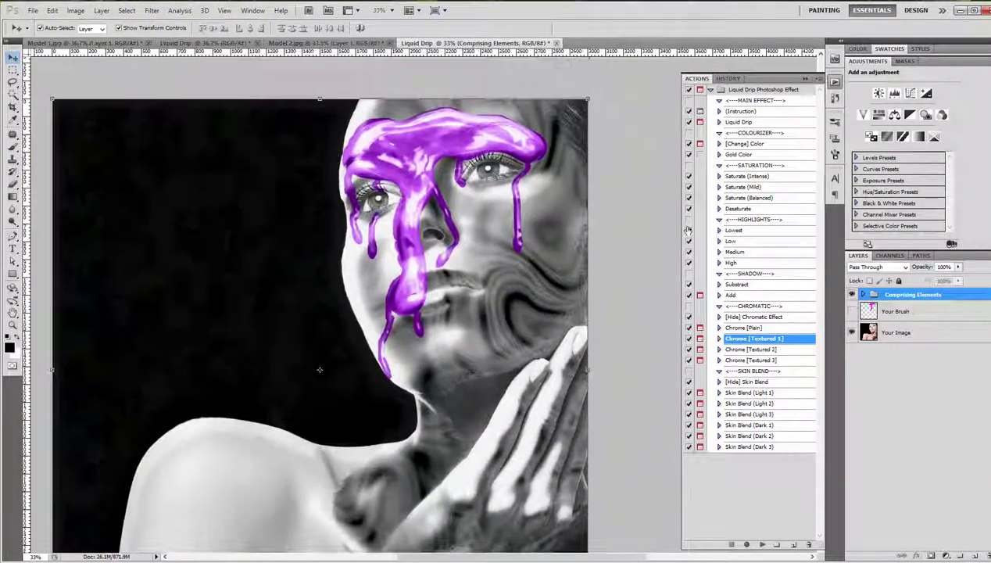
Apply Saturate (Mild), then Saturate (Intense), and compare with the original by toggling Comprising Elements.
{"action": "left_click", "coordinate": [754, 188]}
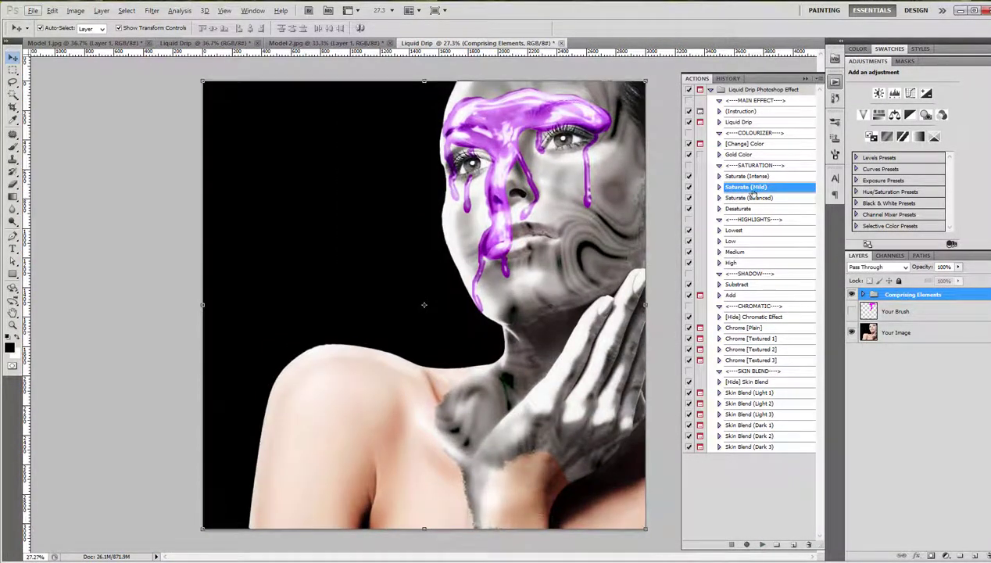
{"action": "left_click", "coordinate": [752, 177]}
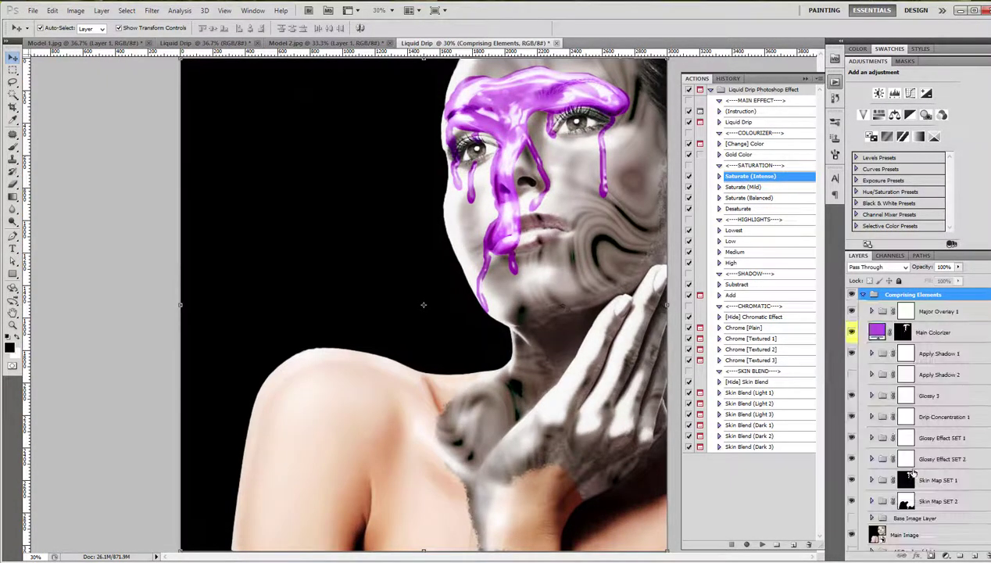
{"action": "key", "text": "b"}
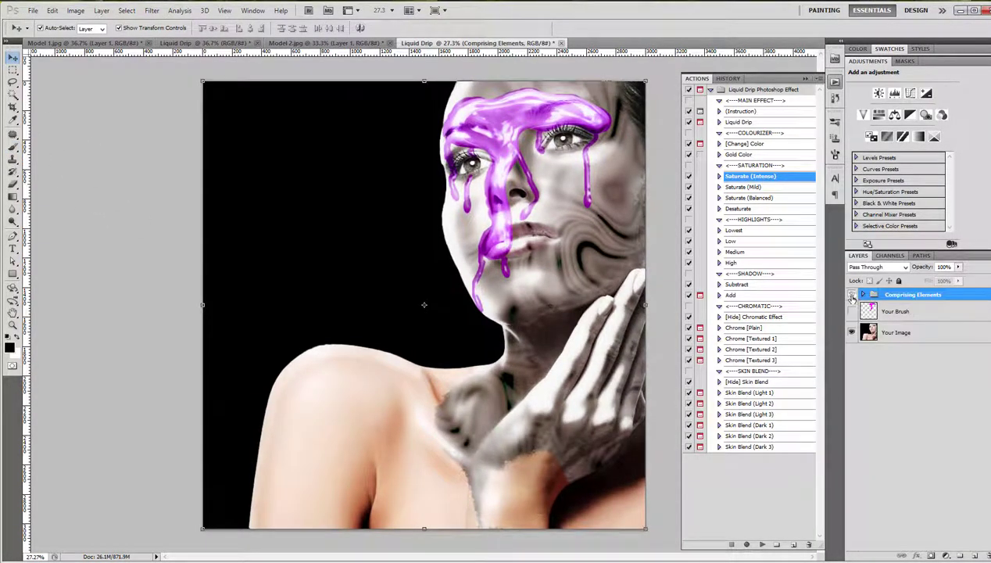
{"action": "left_click", "coordinate": [851, 295]}
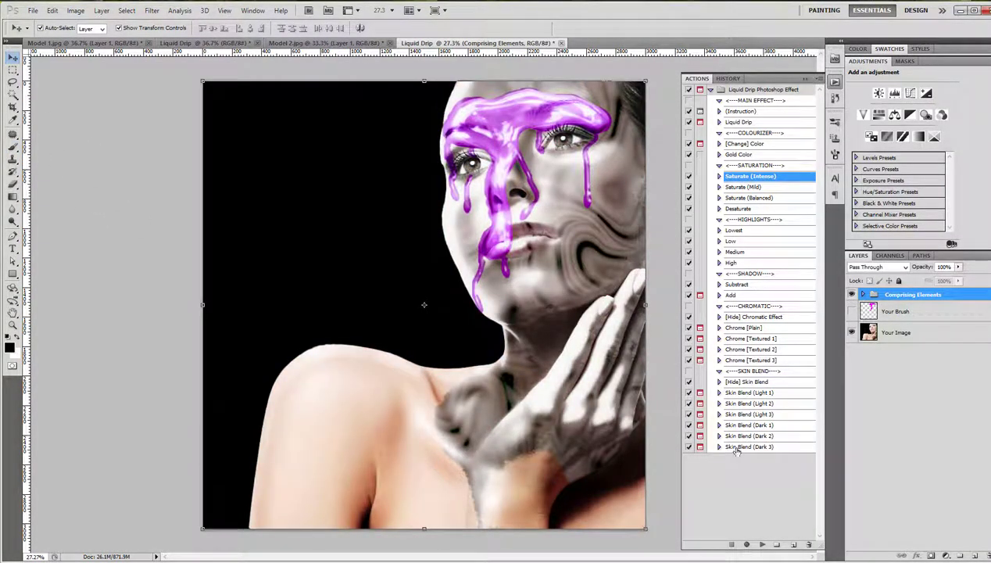
{"action": "left_click", "coordinate": [809, 81]}
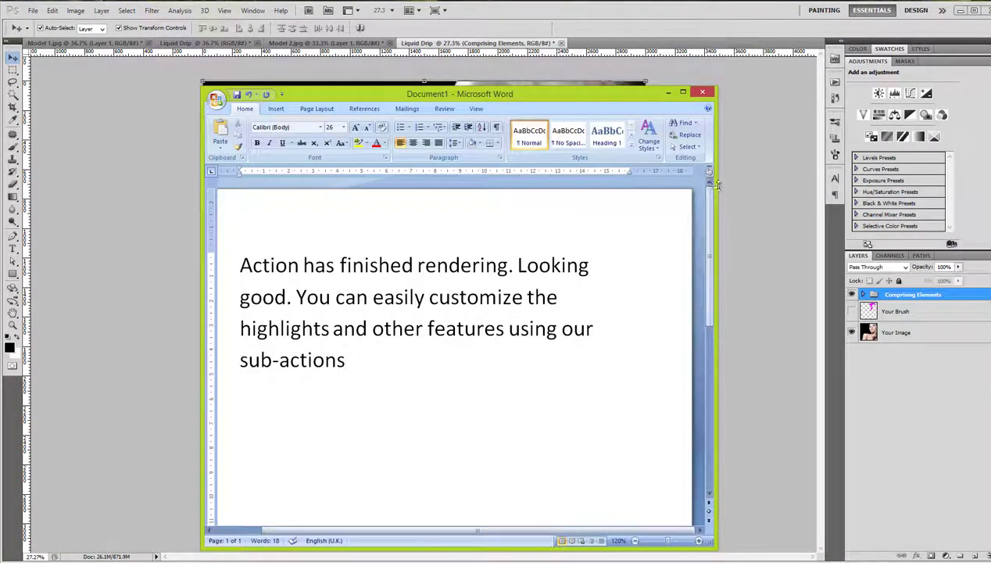
Move the note window off the portrait and replace all its text with "Beautiful!".
{"action": "left_click_drag", "start_coordinate": [368, 94], "coordinate": [214, 97]}
{"action": "key", "text": "ctrl+a"}
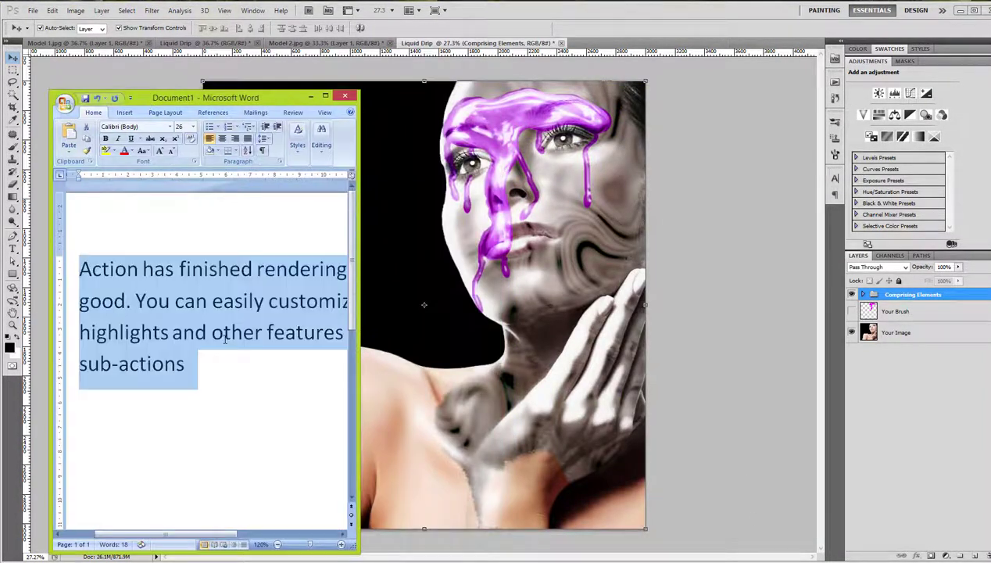
{"action": "type", "text": "Beautif"}
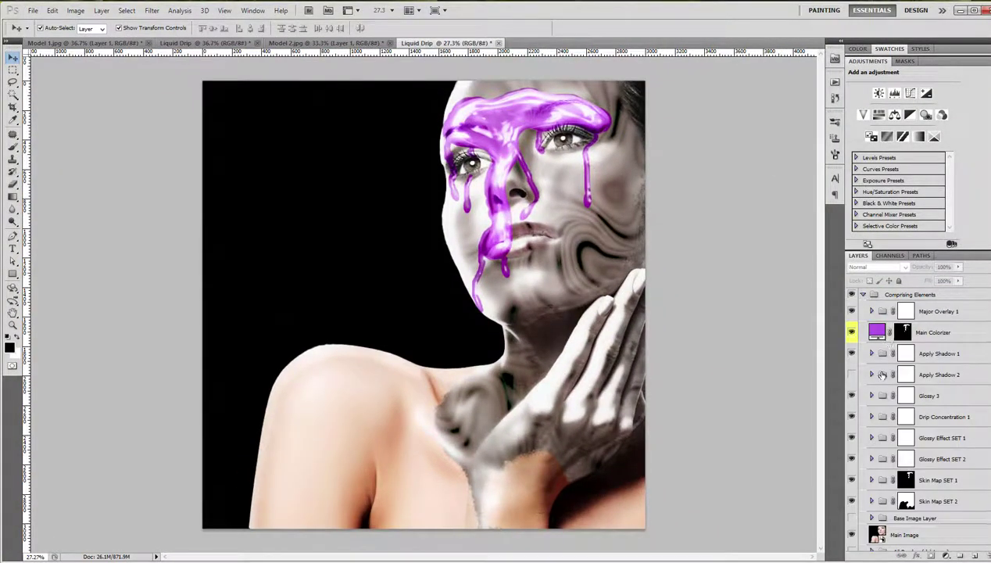
Toggle Apply Shadow 1, Skin Map SET 2 and overlay layer visibility to compare the shading.
{"action": "scroll", "coordinate": [859, 391], "scroll_direction": "down", "scroll_amount": 1}
{"action": "scroll", "coordinate": [855, 410], "scroll_direction": "down", "scroll_amount": 2}
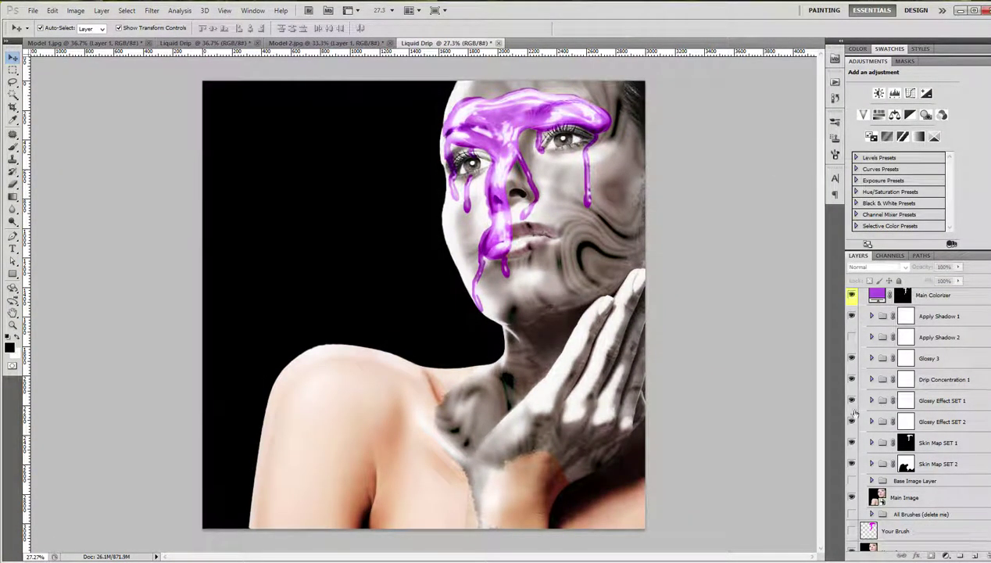
{"action": "left_click", "coordinate": [851, 379]}
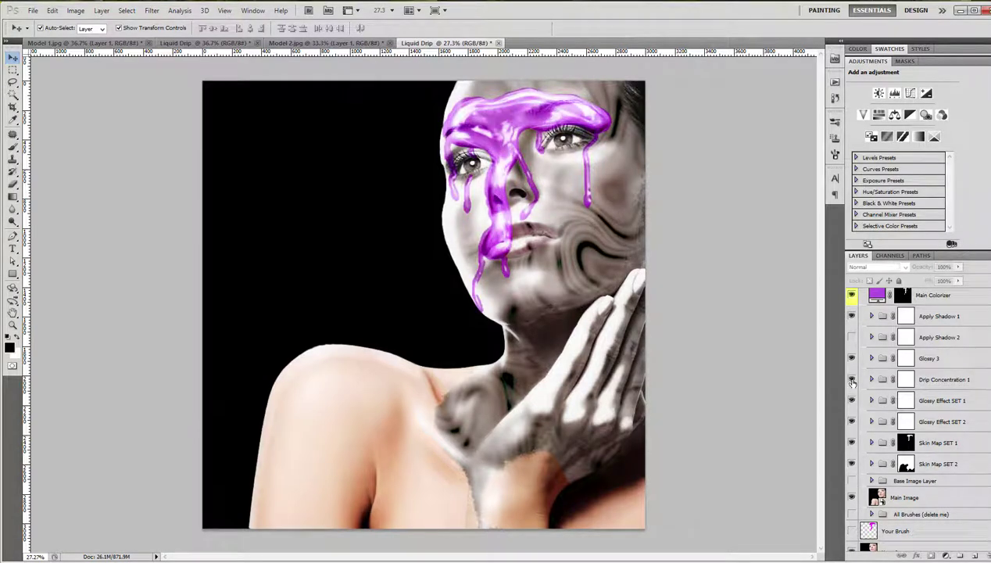
{"action": "left_click", "coordinate": [851, 315]}
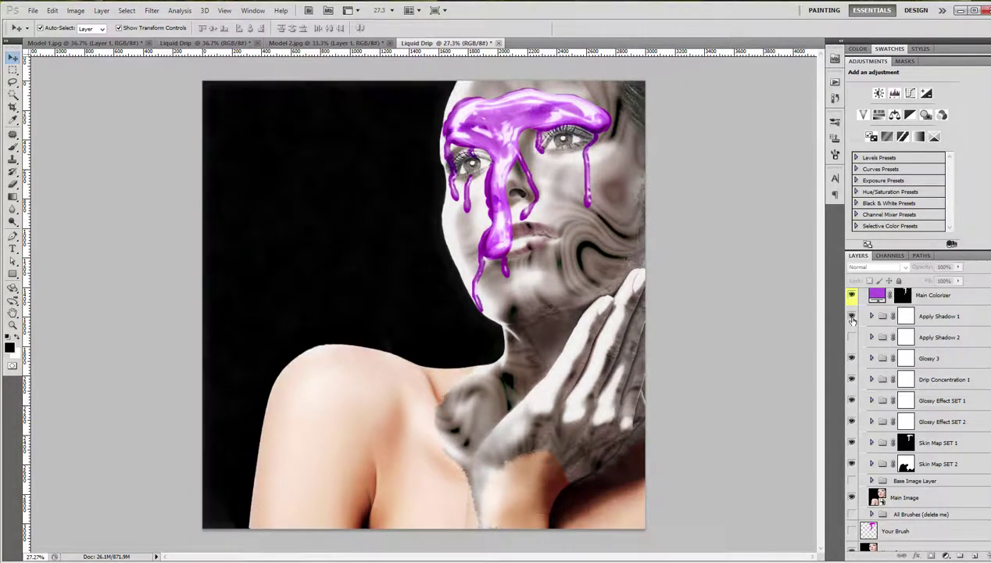
{"action": "left_click", "coordinate": [851, 316]}
{"action": "left_click", "coordinate": [851, 463]}
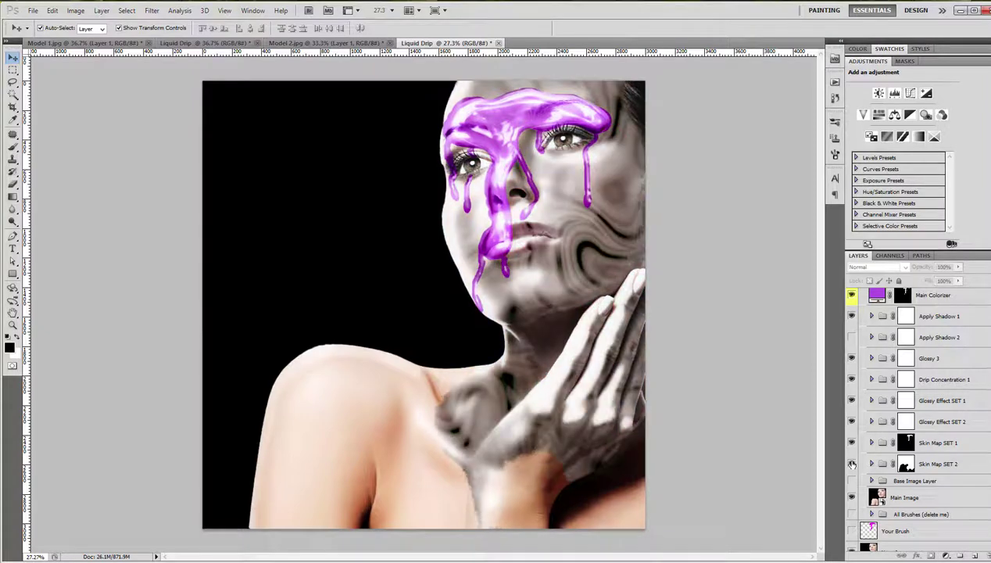
{"action": "left_click", "coordinate": [851, 463]}
{"action": "scroll", "coordinate": [894, 420], "scroll_direction": "up", "scroll_amount": 2}
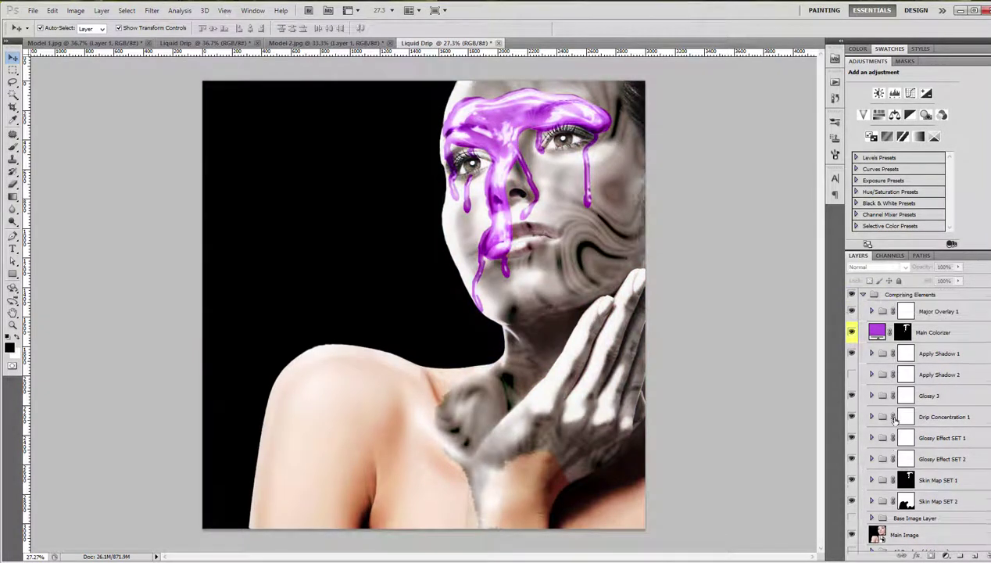
{"action": "scroll", "coordinate": [545, 434], "scroll_direction": "down", "scroll_amount": 1}
{"action": "scroll", "coordinate": [524, 317], "scroll_direction": "up", "scroll_amount": 1}
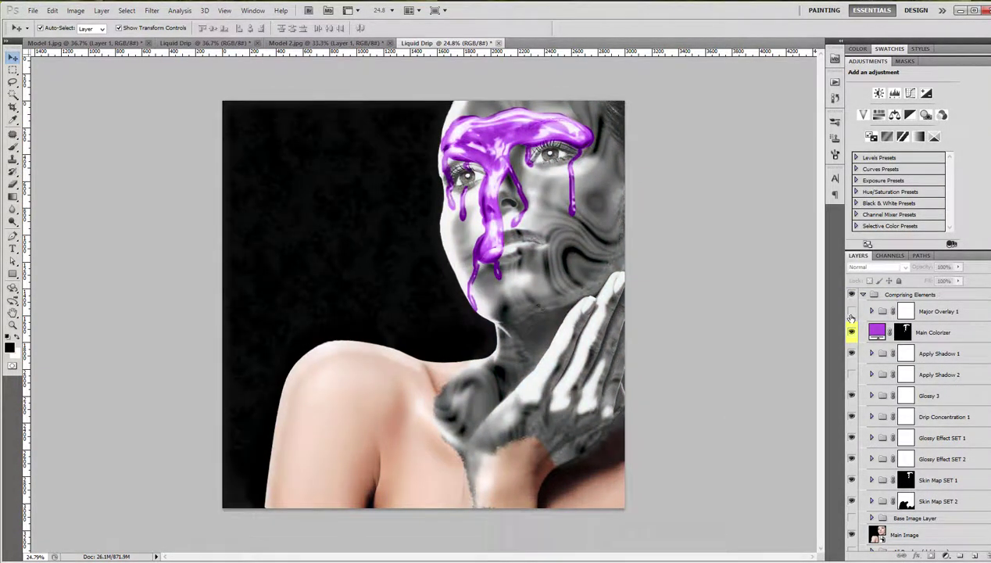
{"action": "scroll", "coordinate": [523, 316], "scroll_direction": "up", "scroll_amount": 2}
{"action": "scroll", "coordinate": [523, 317], "scroll_direction": "up", "scroll_amount": 1}
{"action": "scroll", "coordinate": [524, 317], "scroll_direction": "up", "scroll_amount": 1}
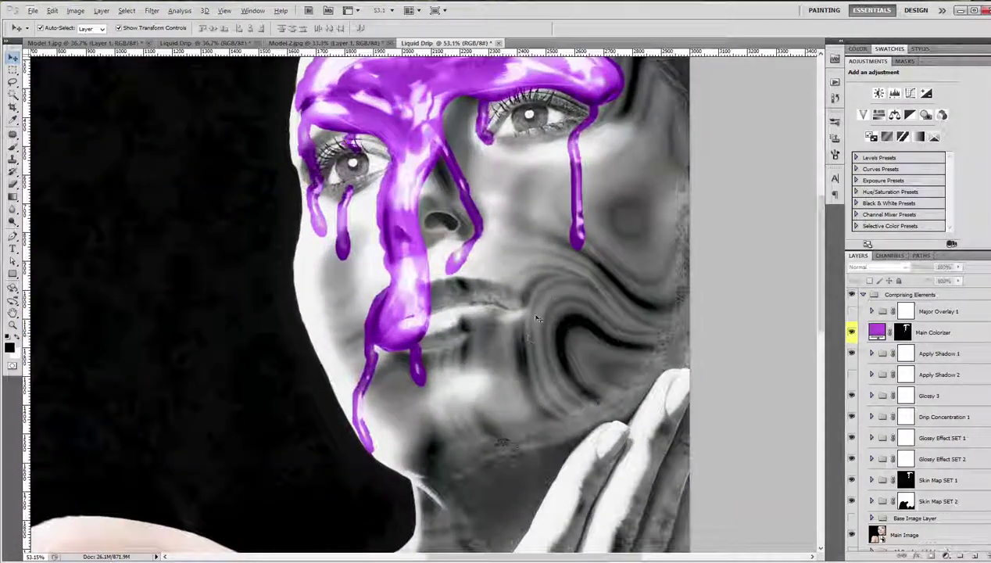
{"action": "scroll", "coordinate": [532, 328], "scroll_direction": "down", "scroll_amount": 1}
{"action": "scroll", "coordinate": [538, 359], "scroll_direction": "down", "scroll_amount": 2}
{"action": "scroll", "coordinate": [537, 365], "scroll_direction": "down", "scroll_amount": 1}
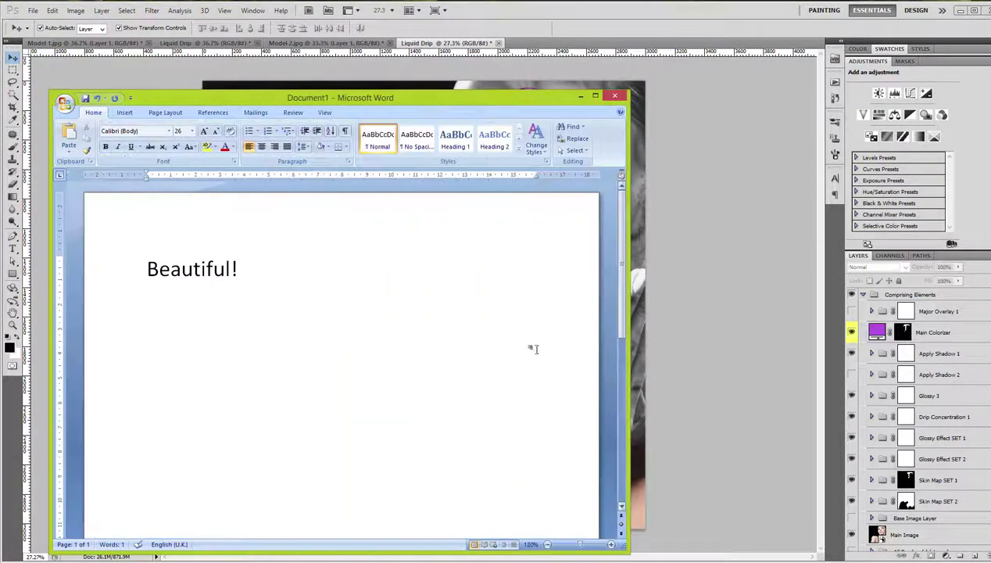
Type the closing note: thanks for watching, download link below, hope you enjoyed, Best regards.
{"action": "type", "text": "Thanks for w"}
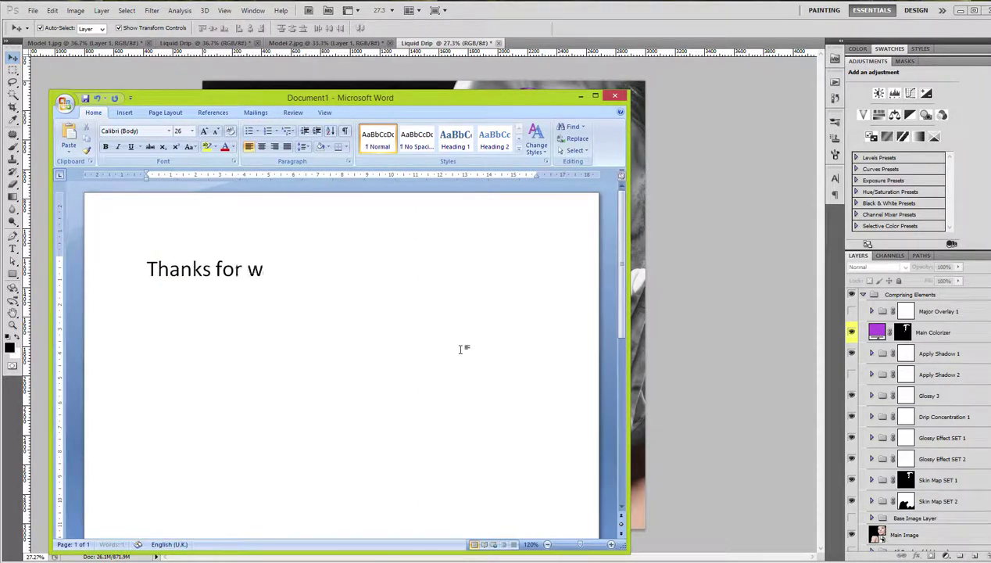
{"action": "type", "text": "atching! See link below to"}
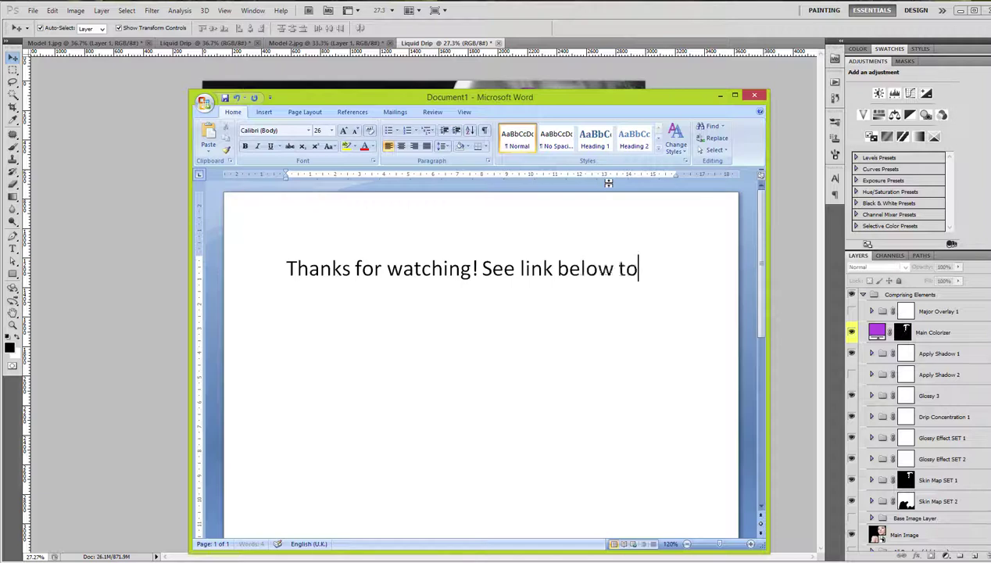
{"action": "type", "text": " downloa"}
{"action": "type", "text": "ction."}
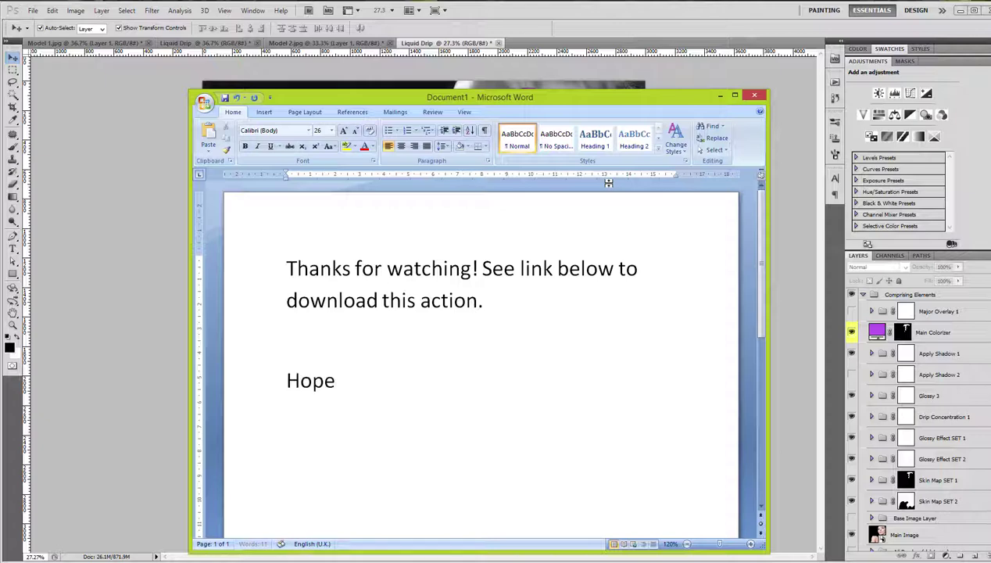
{"action": "type", "text": "oyed this quick"}
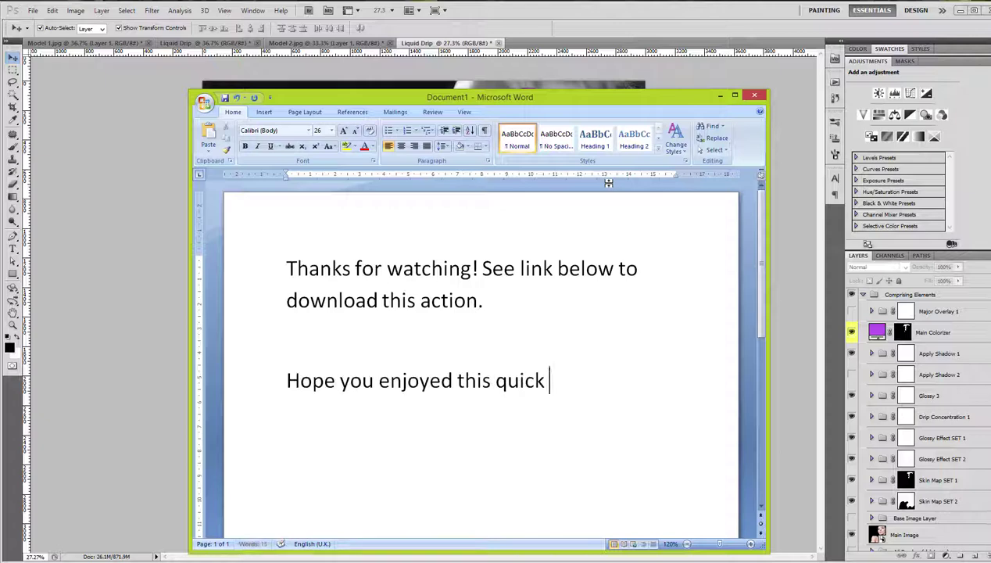
{"action": "type", "text": "guide. Best"}
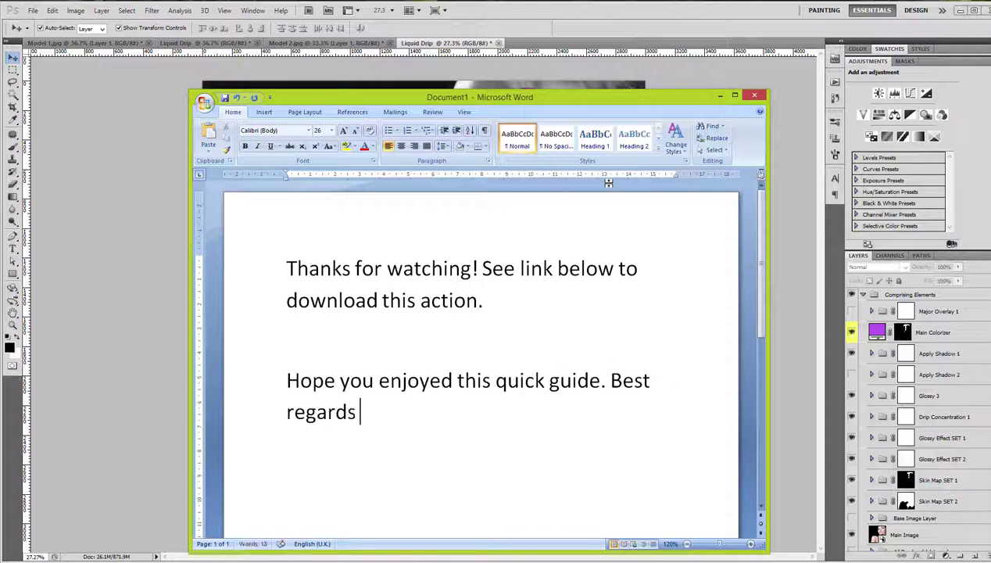